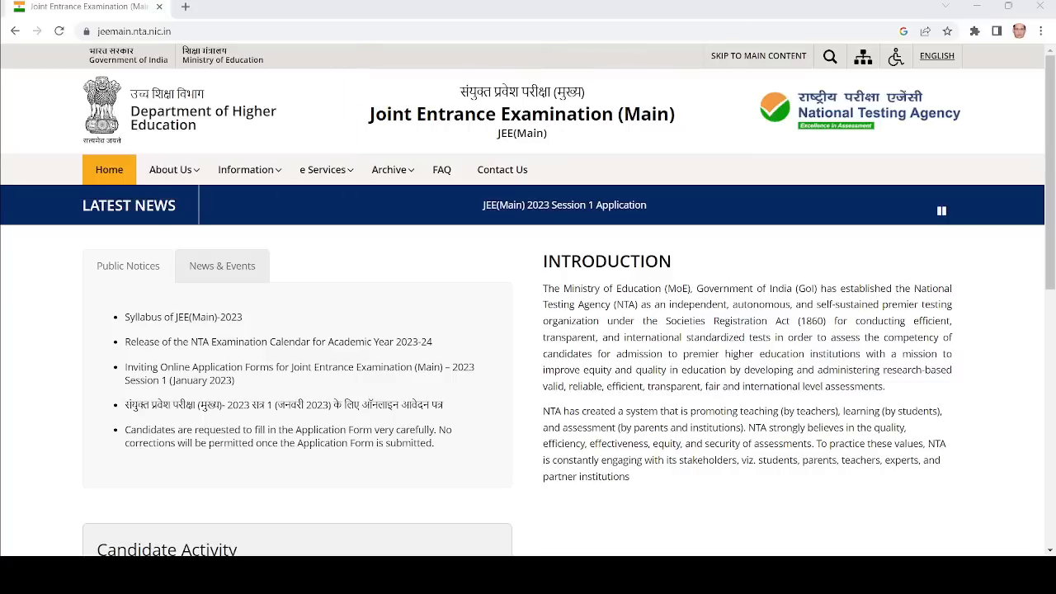
# Open the JEE(Main) 2023 Session 1 Application portal, accepting the external redirect, and start a New Registration.
pyautogui.scroll(-4, 401, 219)
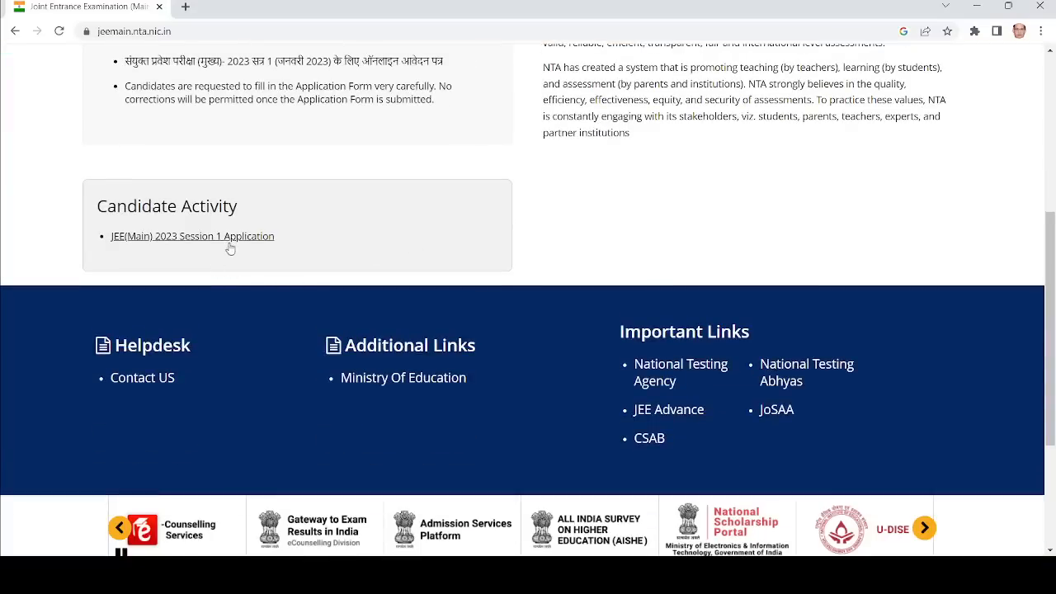
pyautogui.click(229, 245)
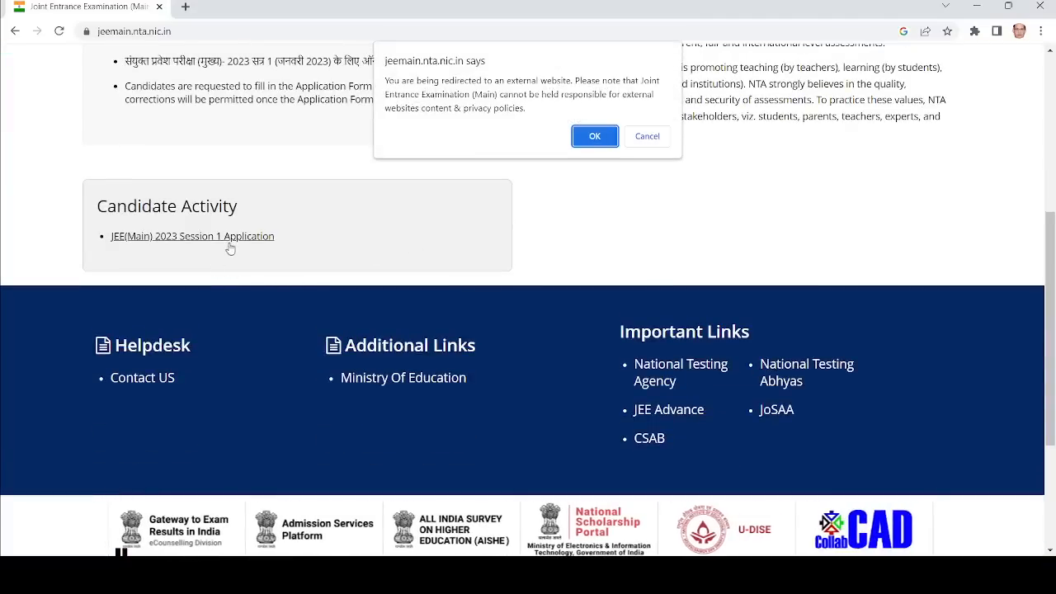
pyautogui.click(597, 138)
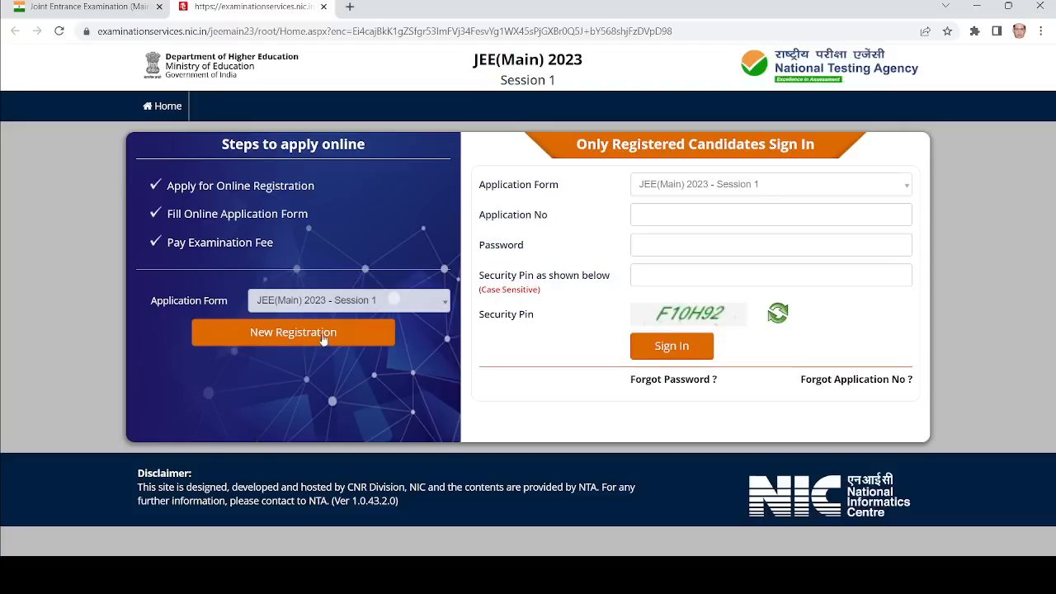
pyautogui.click(322, 340)
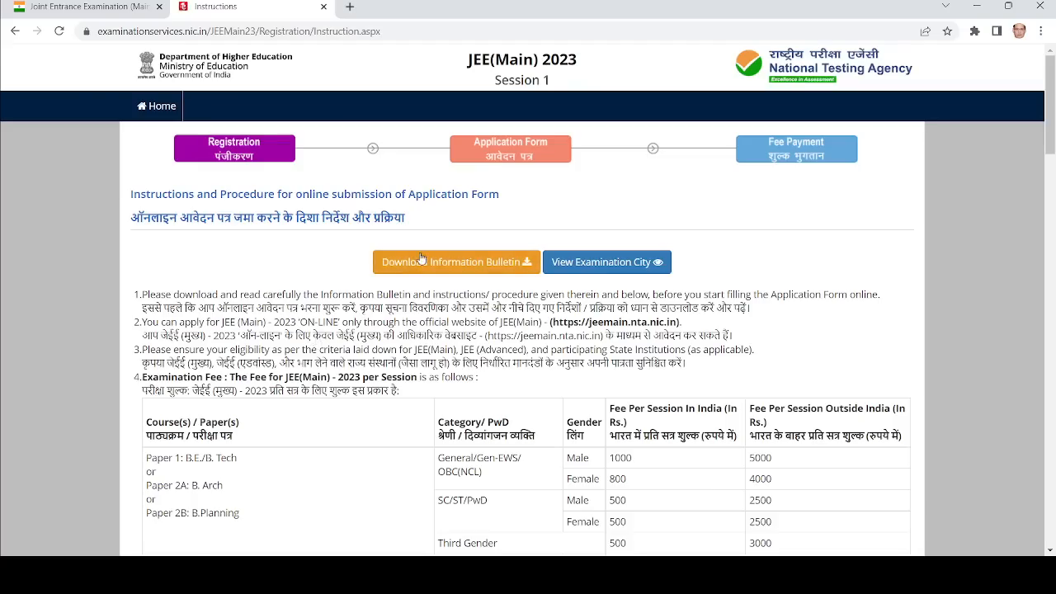
# Read through the registration instructions, fee table, application procedure and password policy.
pyautogui.scroll(-4, 420, 259)
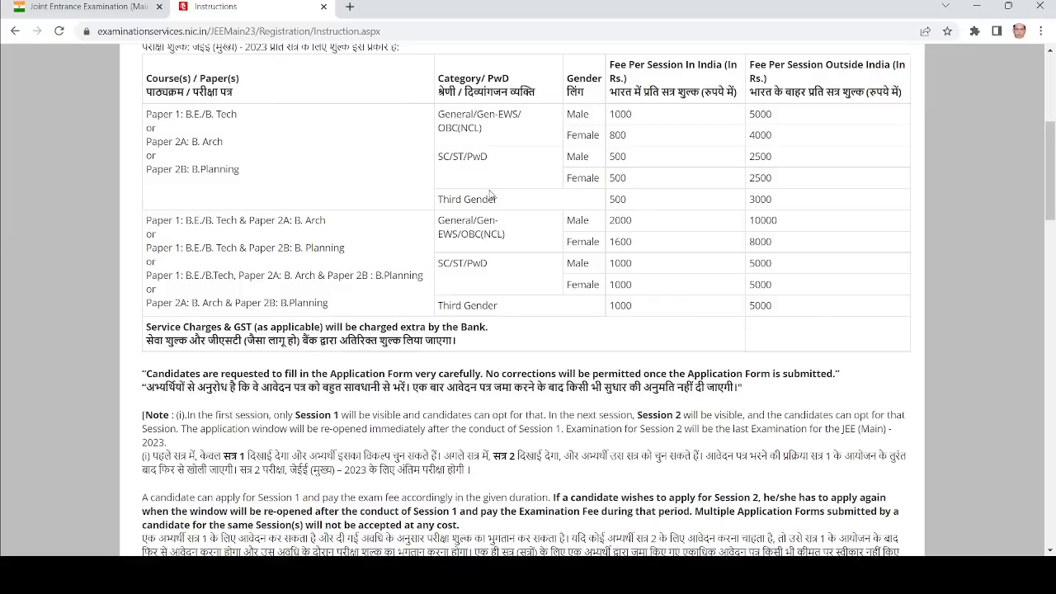
pyautogui.scroll(-3, 489, 194)
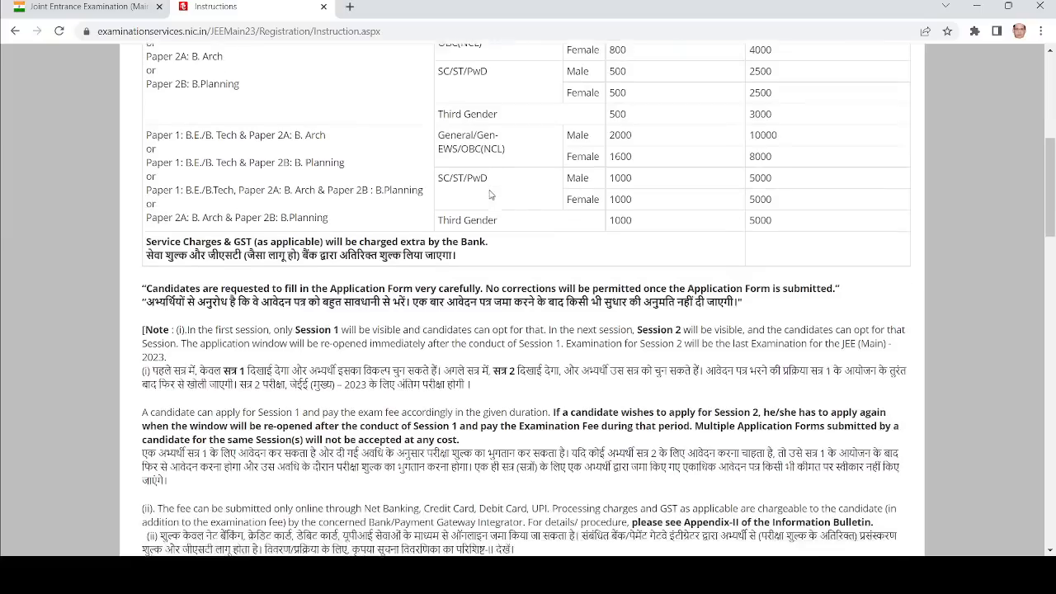
pyautogui.scroll(-1, 489, 195)
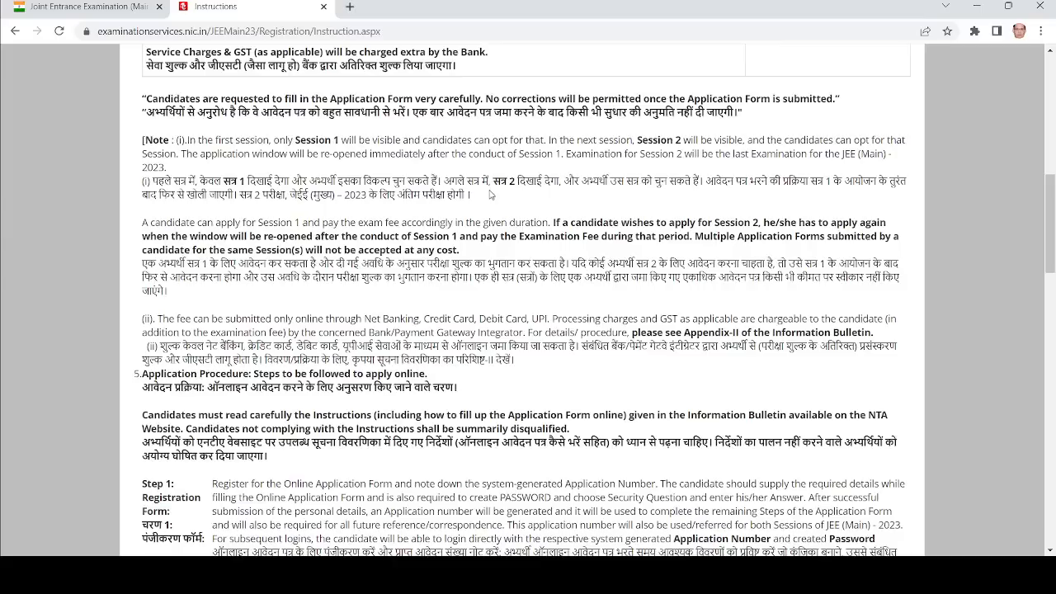
pyautogui.scroll(-2, 489, 195)
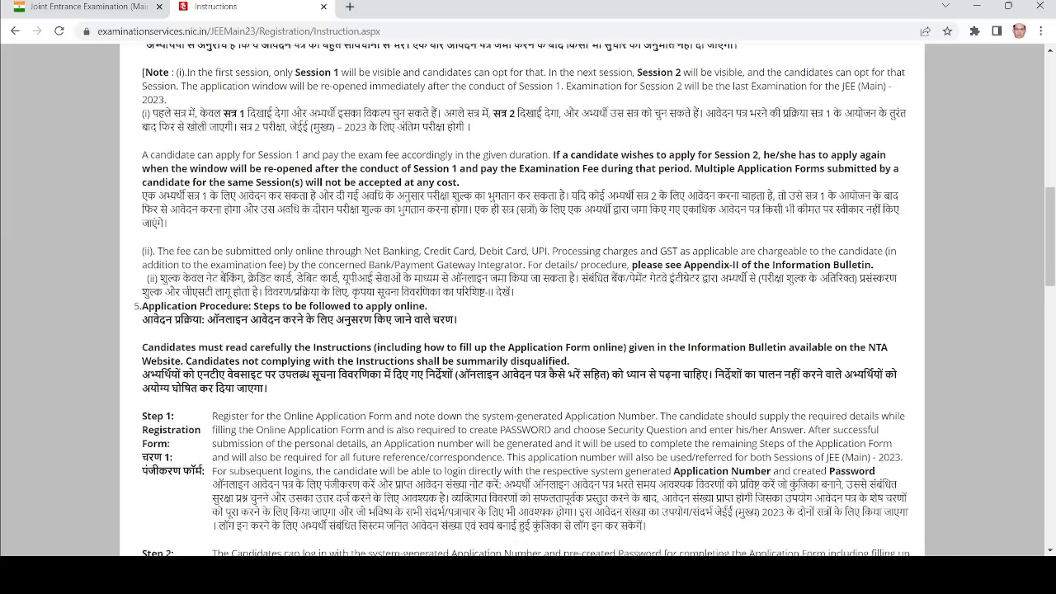
pyautogui.scroll(-2, 528, 299)
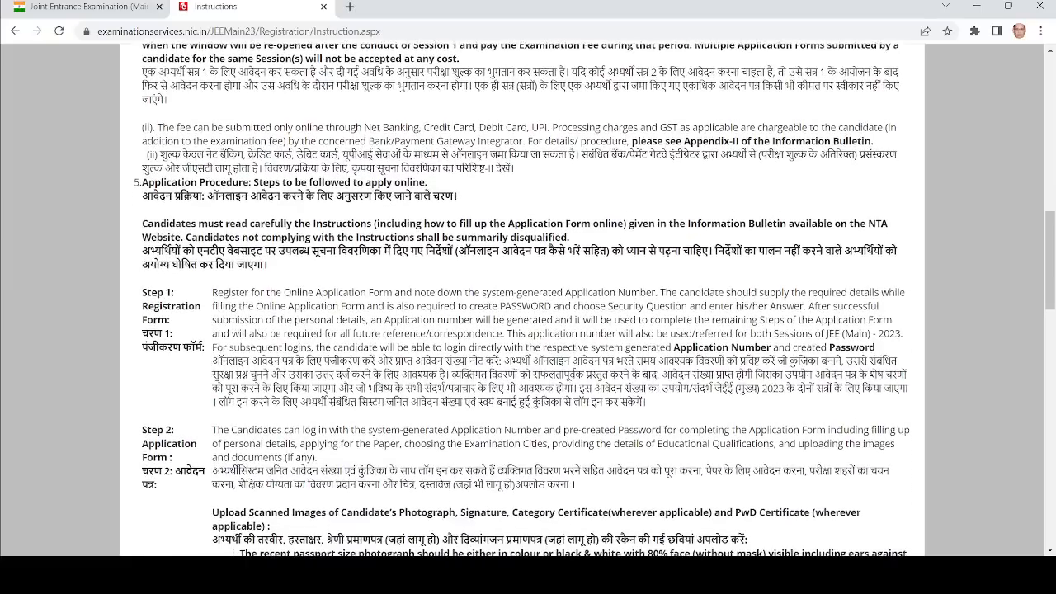
pyautogui.scroll(-1, 527, 299)
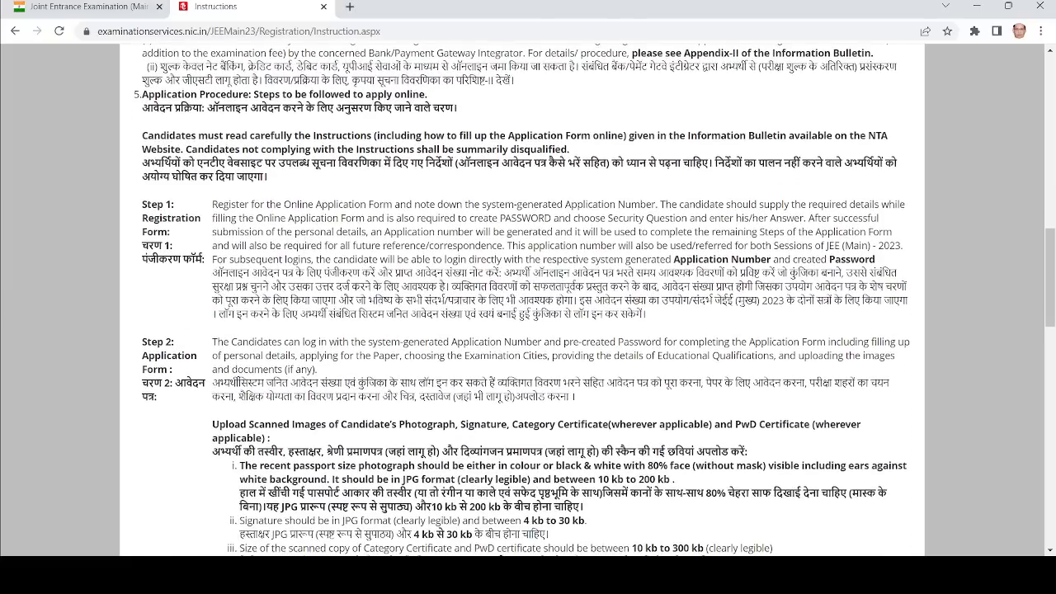
pyautogui.scroll(-3, 527, 299)
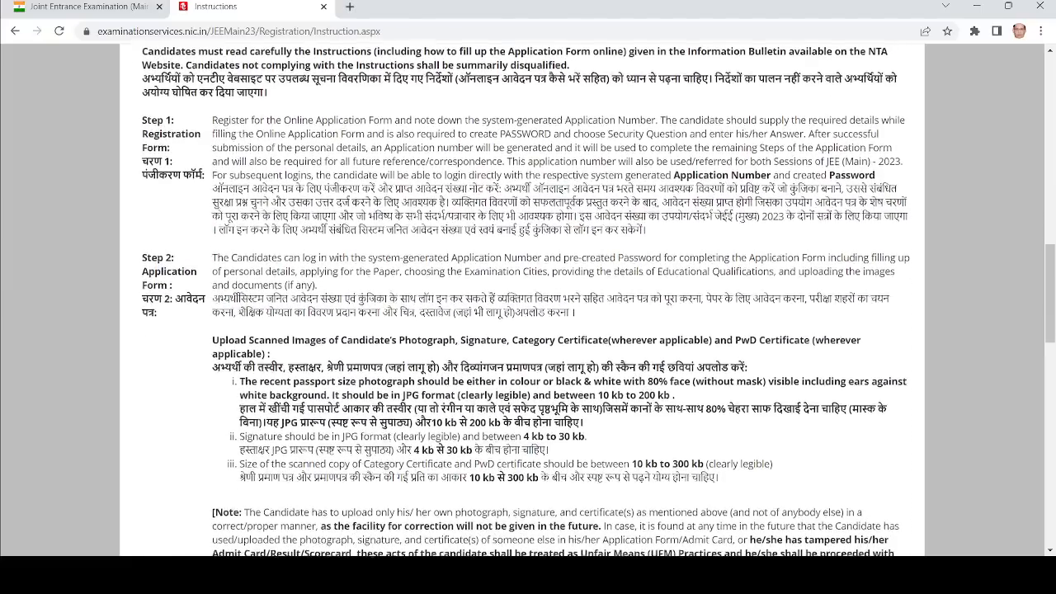
pyautogui.scroll(-5, 528, 299)
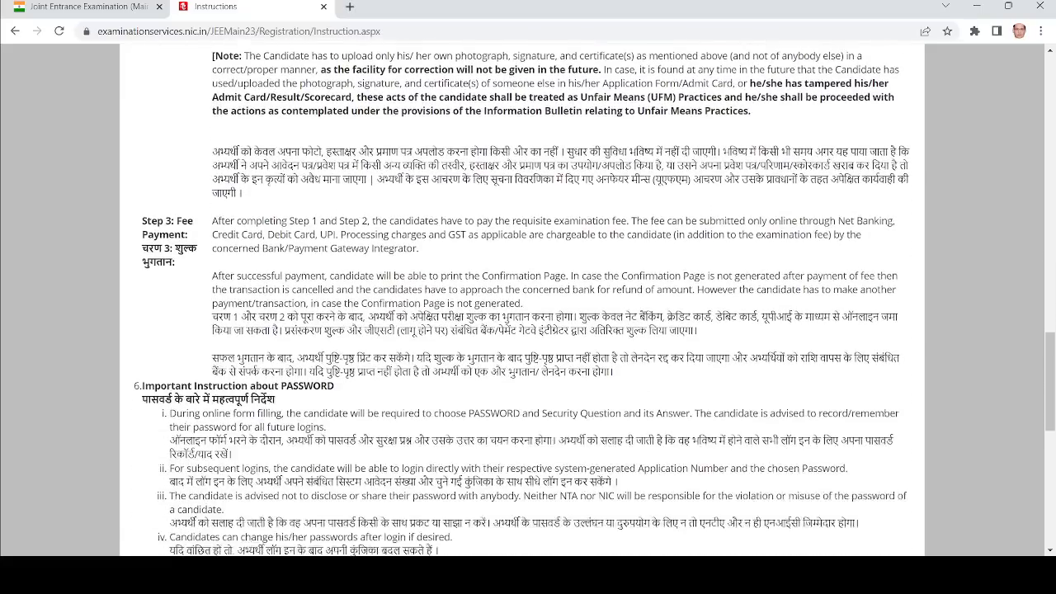
pyautogui.scroll(-3, 528, 299)
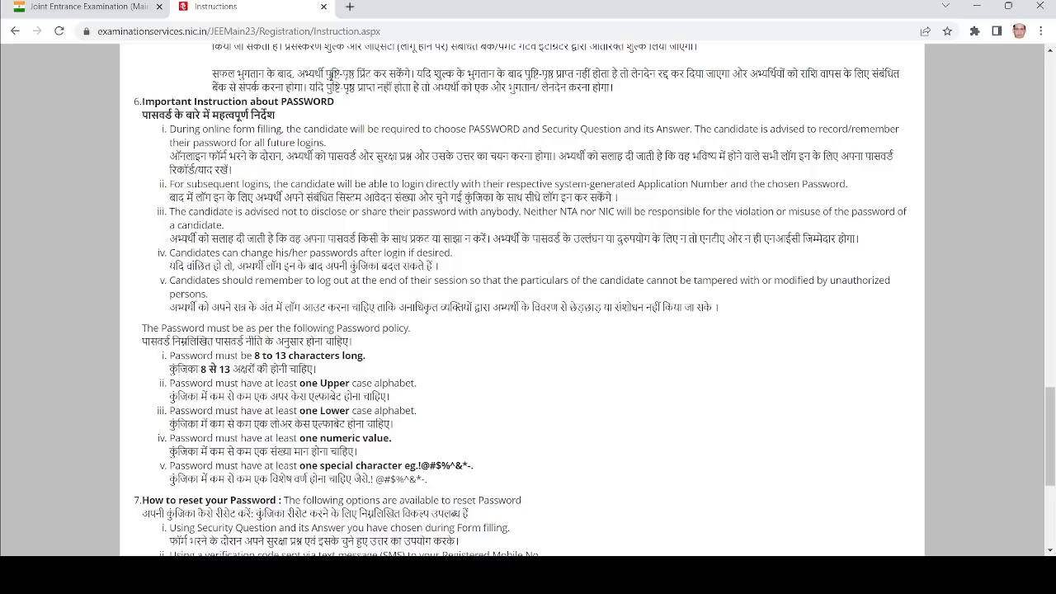
pyautogui.scroll(-1, 361, 147)
pyautogui.scroll(-1, 360, 147)
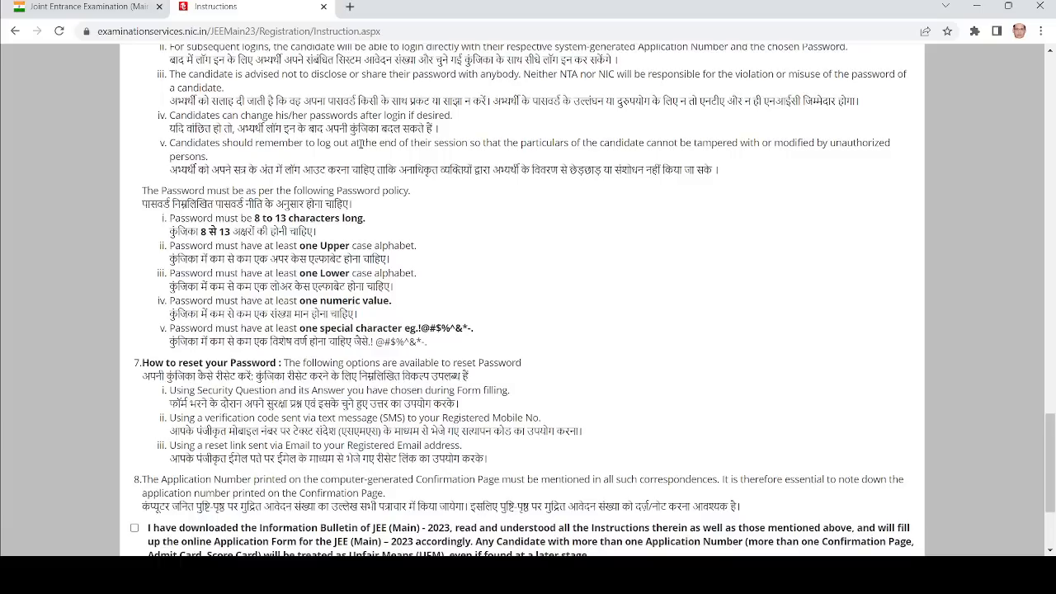
pyautogui.scroll(-3, 360, 143)
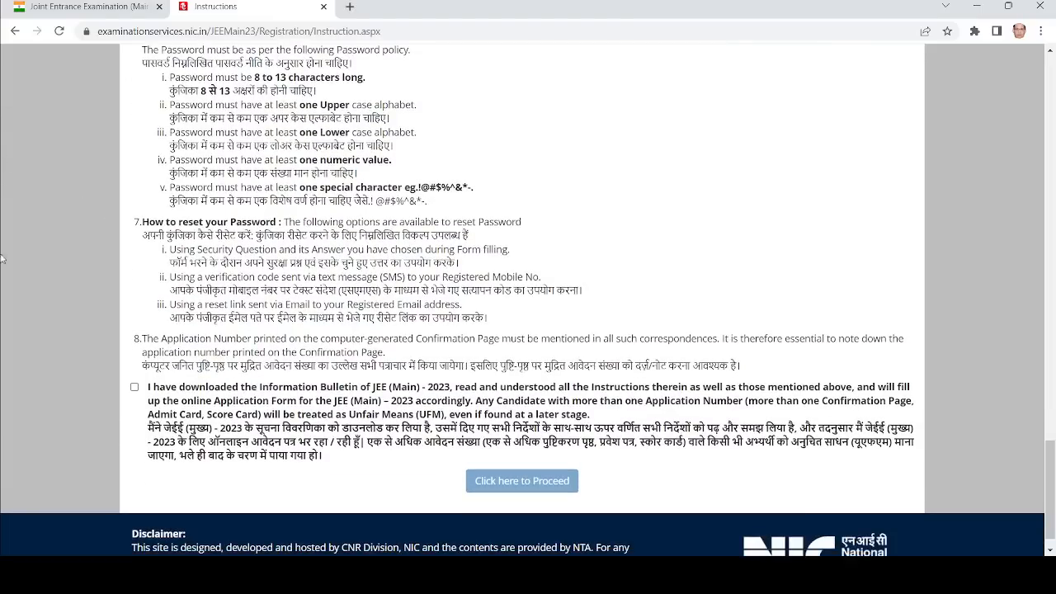
# Accept the information bulletin declaration and proceed to the registration form.
pyautogui.click(134, 387)
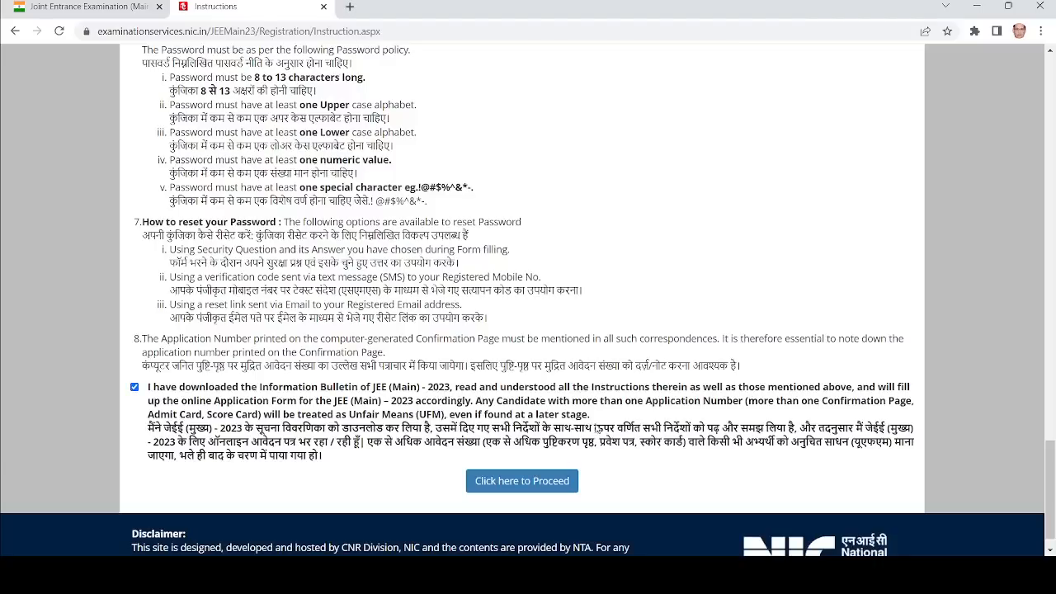
pyautogui.click(536, 483)
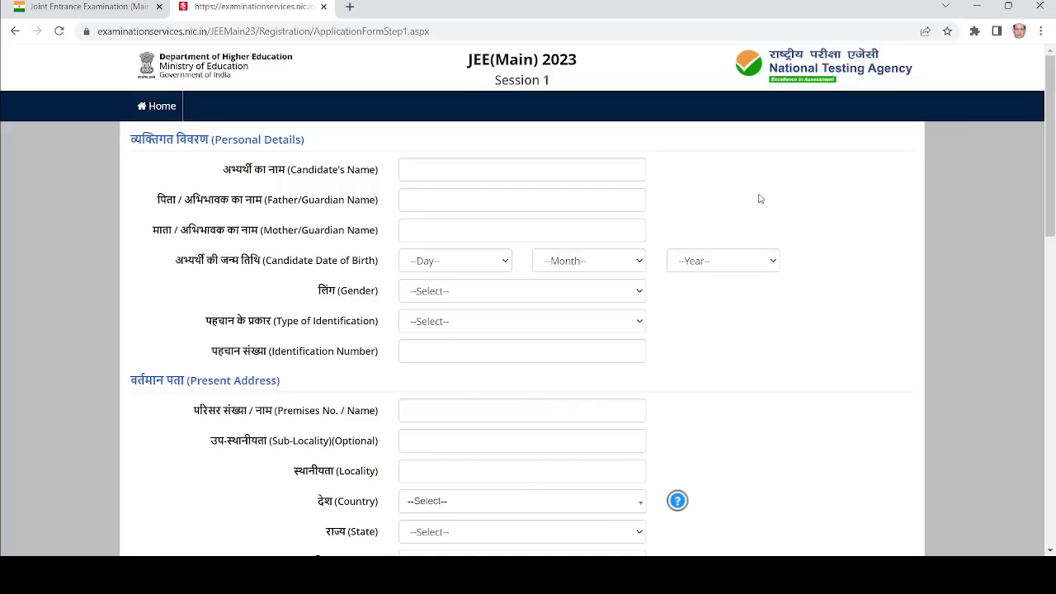
pyautogui.scroll(-6, 760, 197)
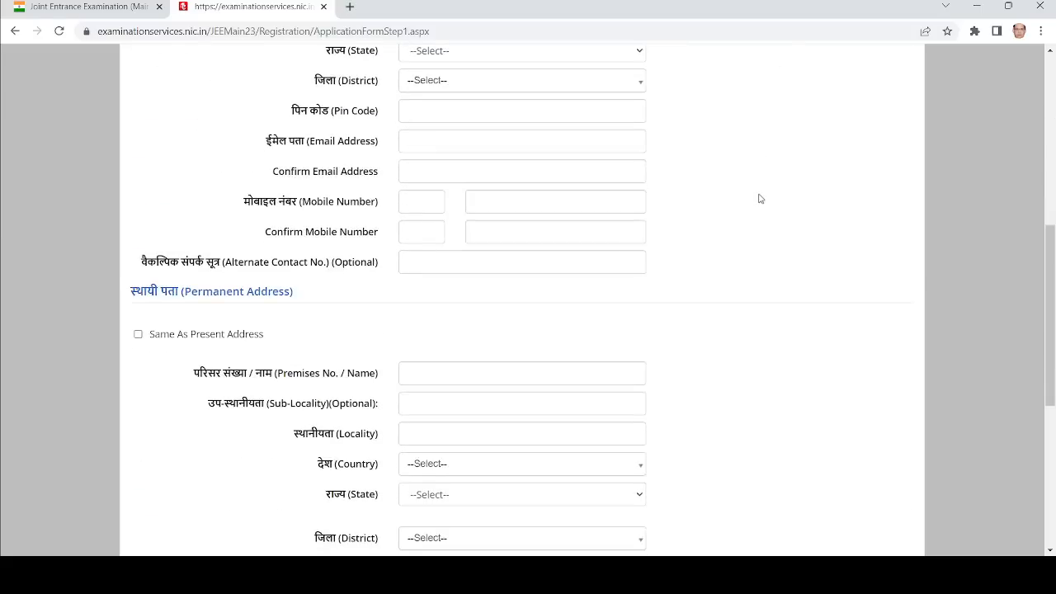
pyautogui.scroll(5, 760, 198)
pyautogui.scroll(1, 759, 198)
pyautogui.scroll(-6, 760, 198)
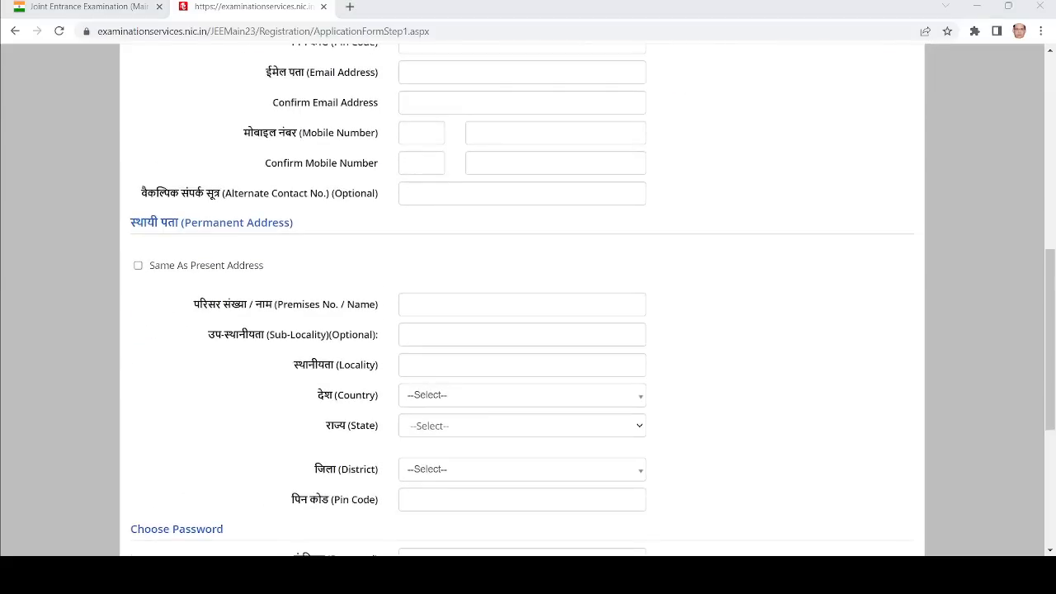
pyautogui.scroll(6, 615, 231)
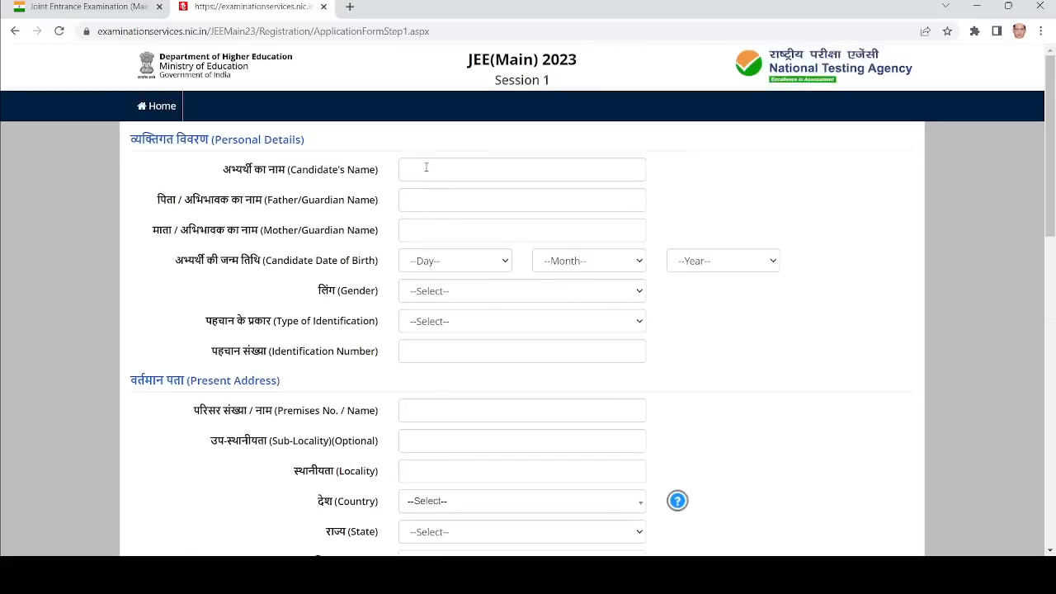
# Enter the candidate's name, the father's/guardian's name and the mother's/guardian's name.
pyautogui.click(454, 173)
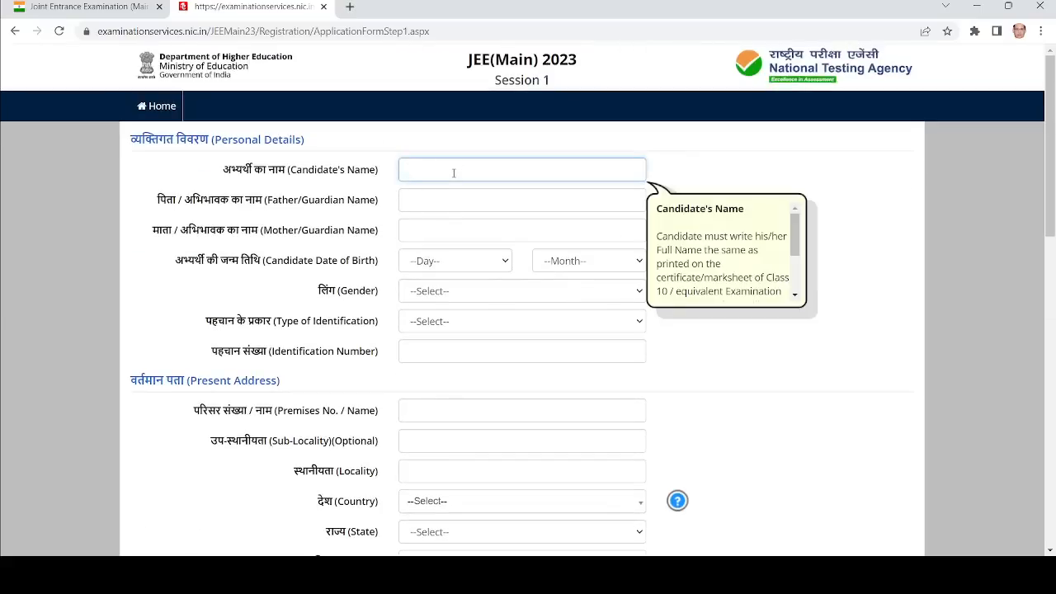
pyautogui.write('Vijay')
pyautogui.press('Tab')
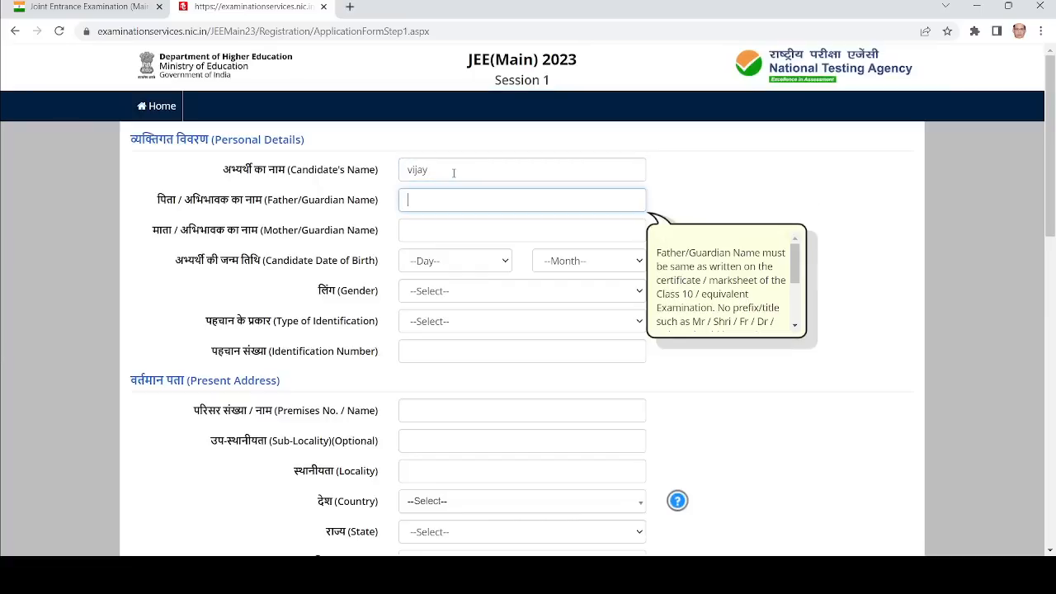
pyautogui.write('AJAY')
pyautogui.press('Tab')
pyautogui.write('REEMA')
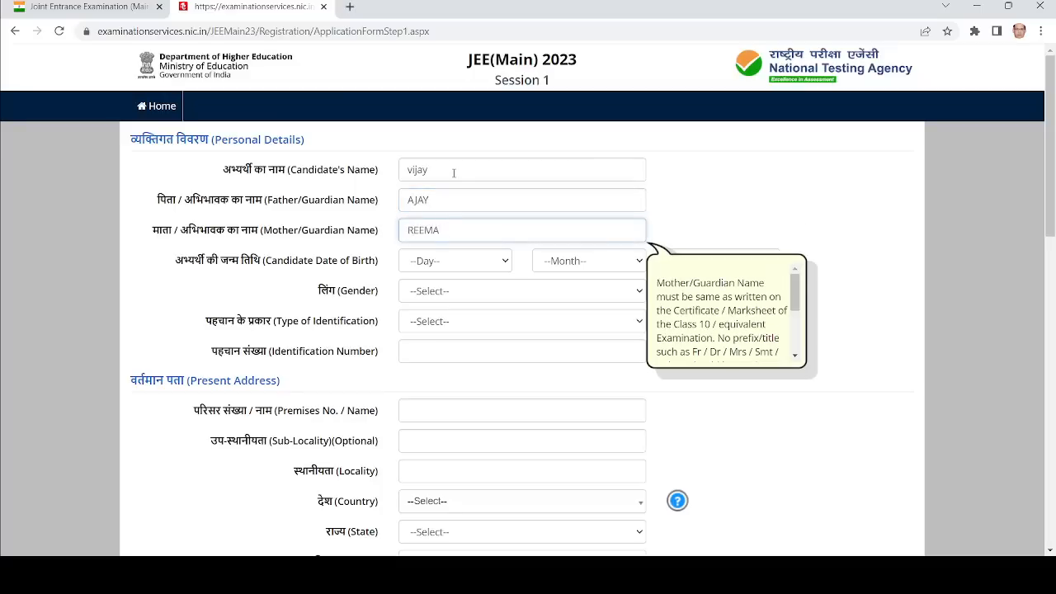
pyautogui.press('Tab')
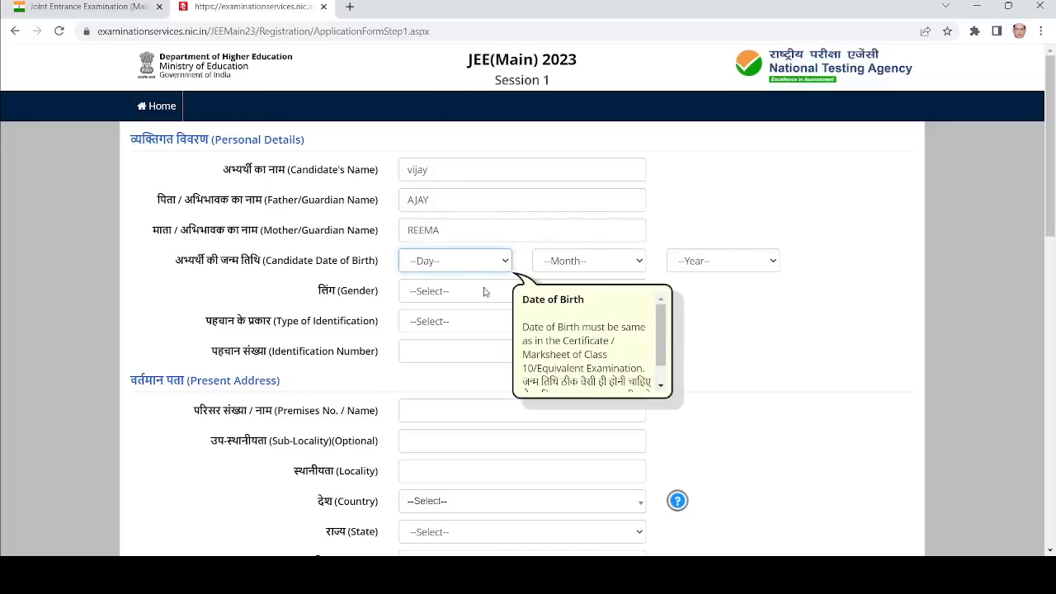
# Set the candidate's date of birth using the day, month and year fields.
pyautogui.press('Down')
pyautogui.press('Tab')
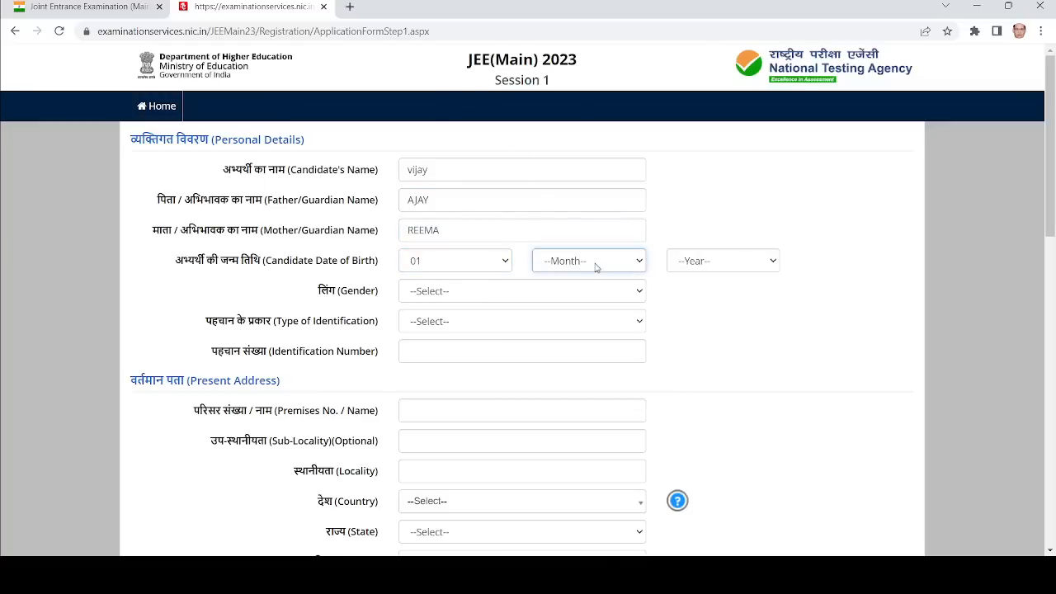
pyautogui.press('Down')
pyautogui.press('Tab')
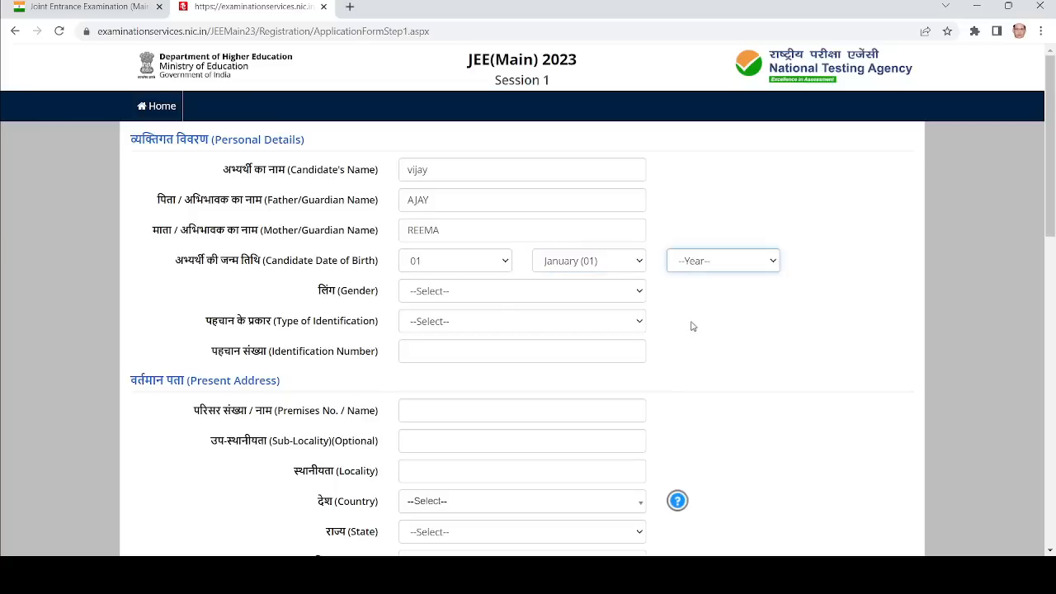
pyautogui.write('2005')
pyautogui.click(755, 303)
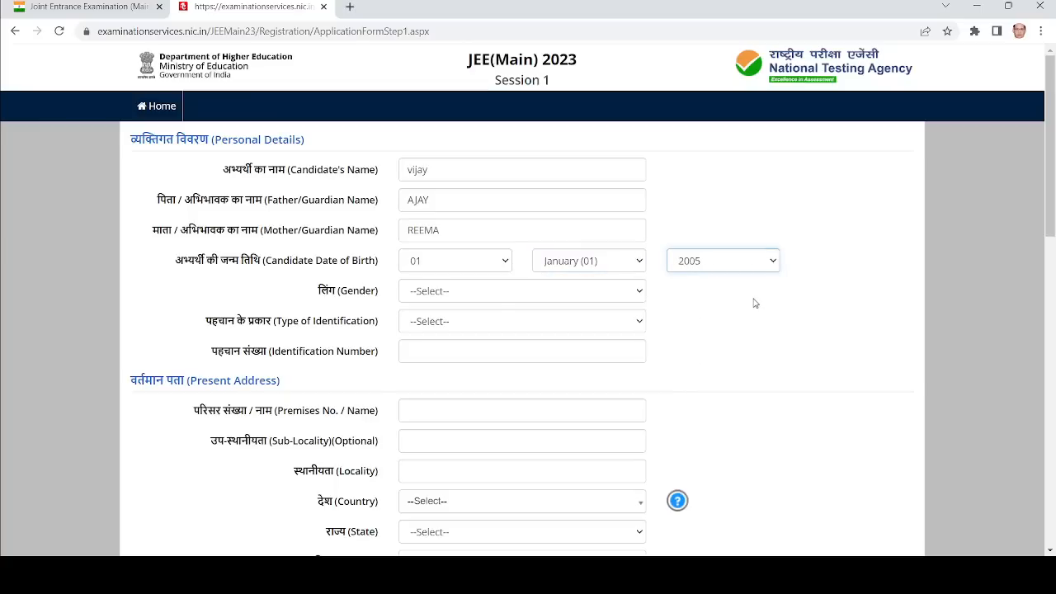
# Select Male as gender and Any Other Valid Govt Identity with photograph as the identification type.
pyautogui.click(505, 294)
pyautogui.press('m')
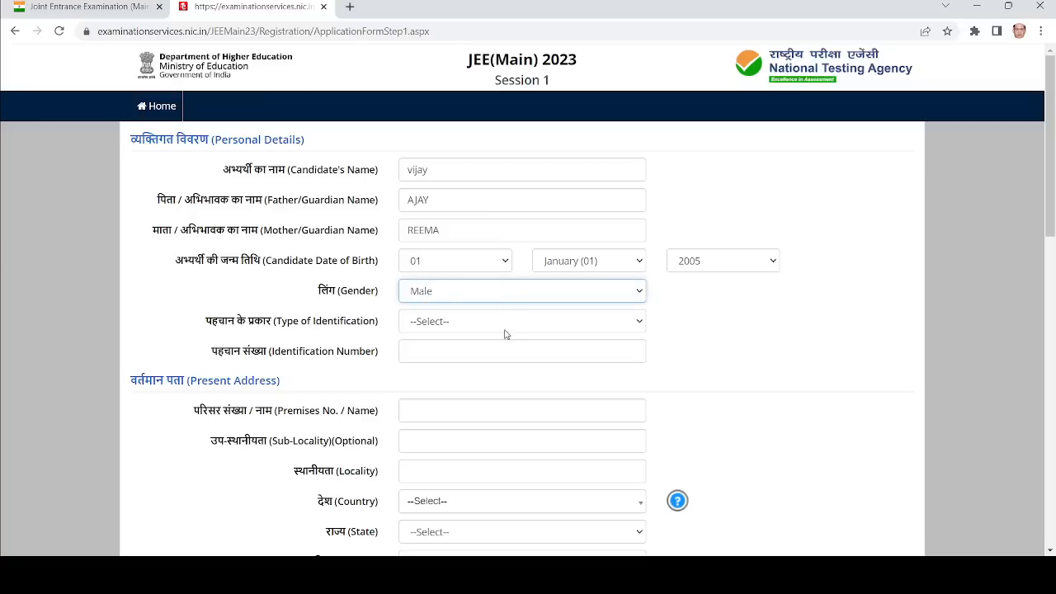
pyautogui.press('Tab')
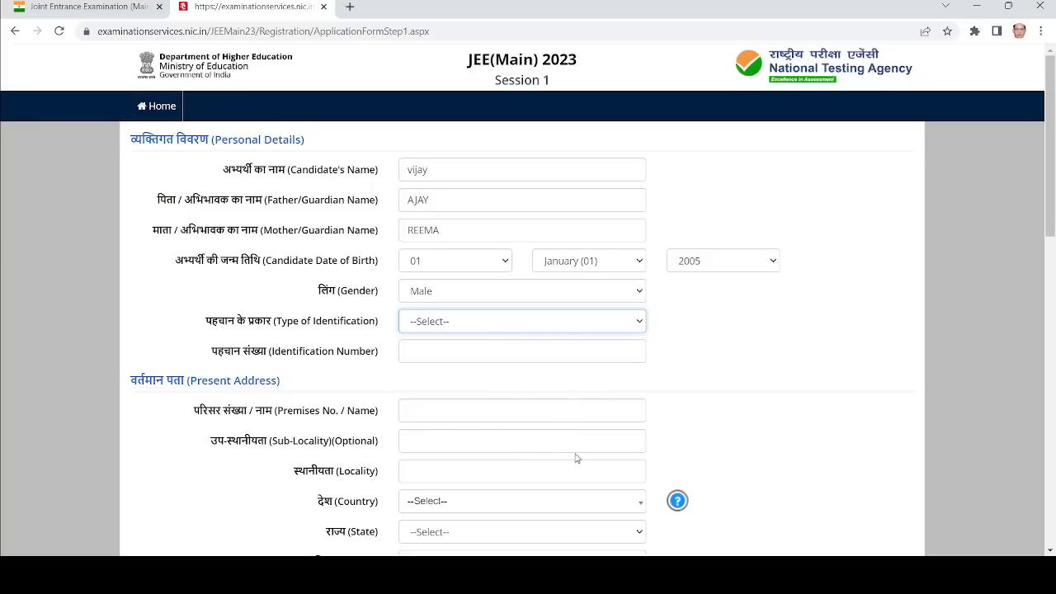
pyautogui.press('Down')
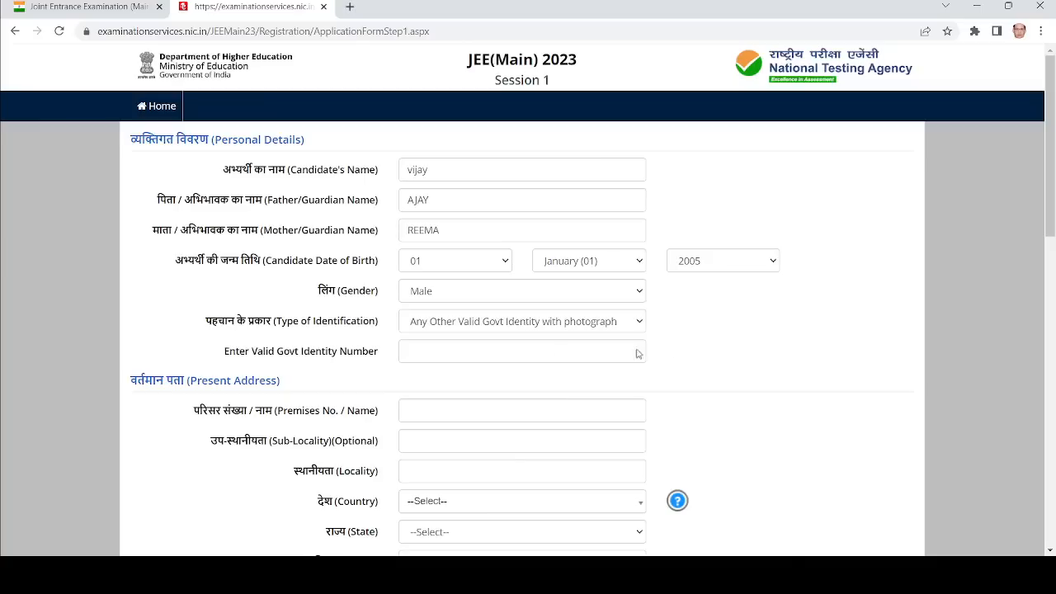
# Enter the candidate's government identity number.
pyautogui.click(507, 349)
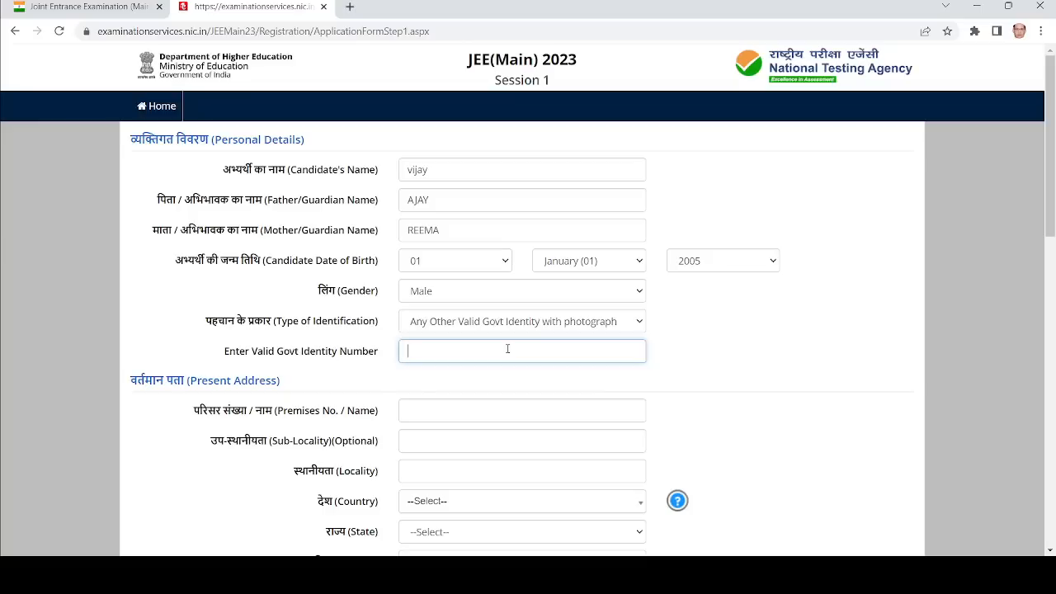
pyautogui.click(821, 355)
pyautogui.scroll(-1, 722, 355)
pyautogui.scroll(-2, 722, 355)
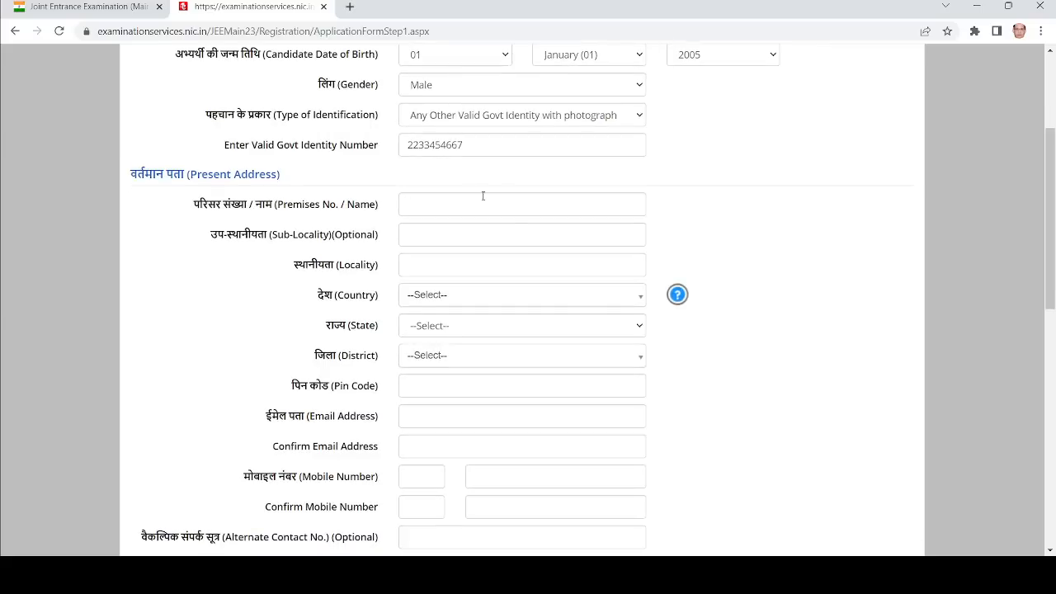
# Fill in the present address's premises number/name, sub-locality and locality.
pyautogui.click(507, 207)
pyautogui.write('VMC')
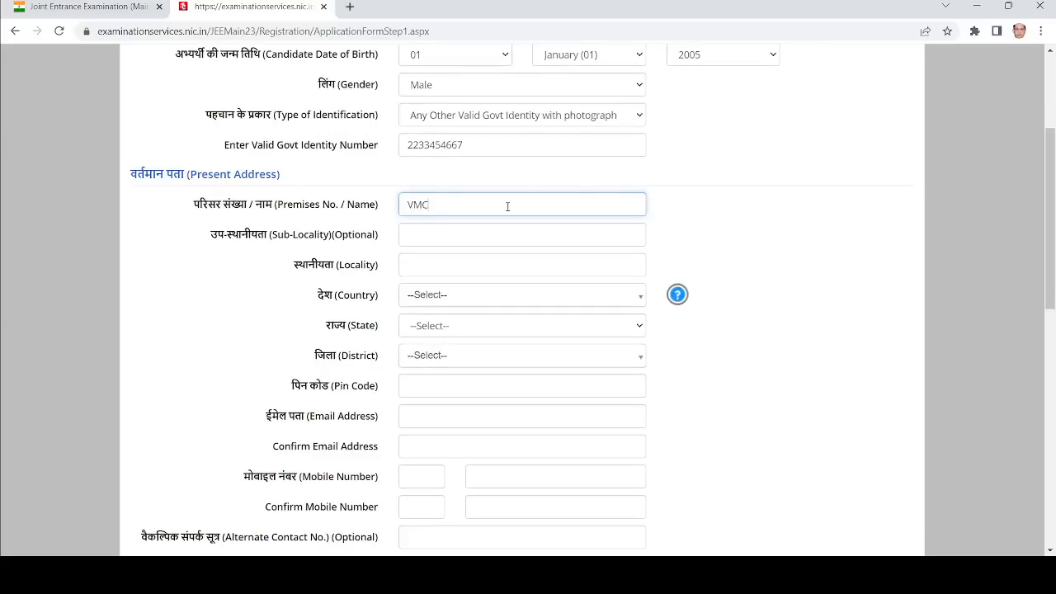
pyautogui.scroll(-1, 507, 206)
pyautogui.press('Tab')
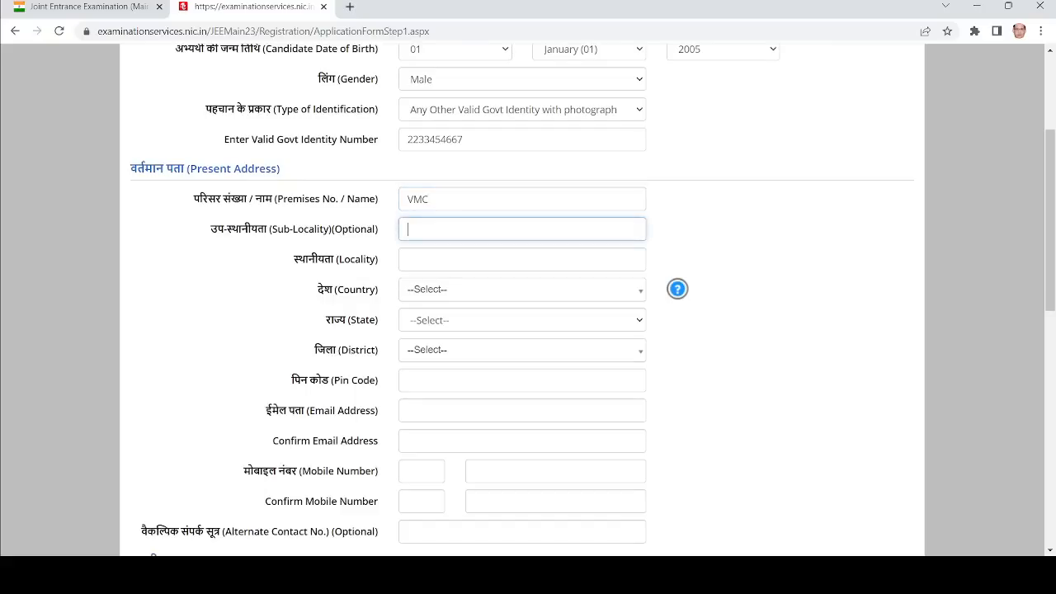
pyautogui.write('NSP')
pyautogui.press('Tab')
pyautogui.write('PI')
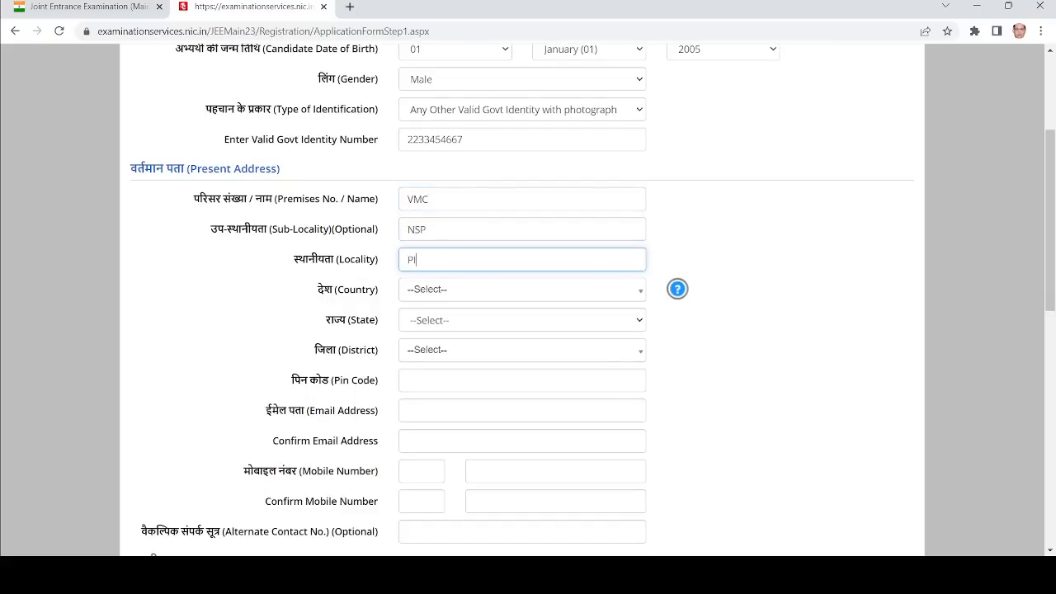
pyautogui.write('TAMPURA')
# Finish entering the present address's locality and select India as the country.
pyautogui.press('Tab')
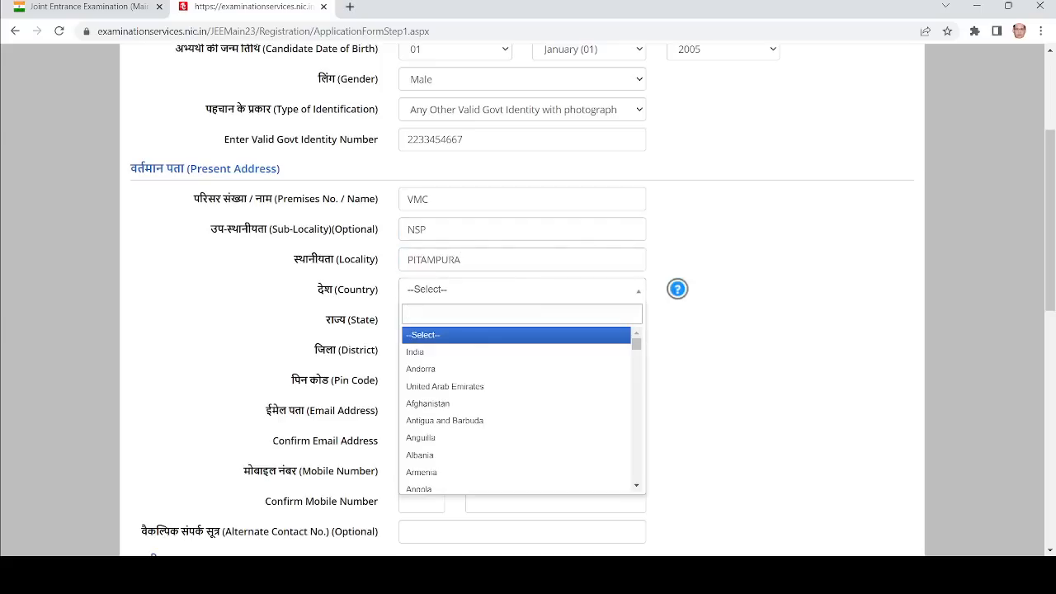
pyautogui.write('IN')
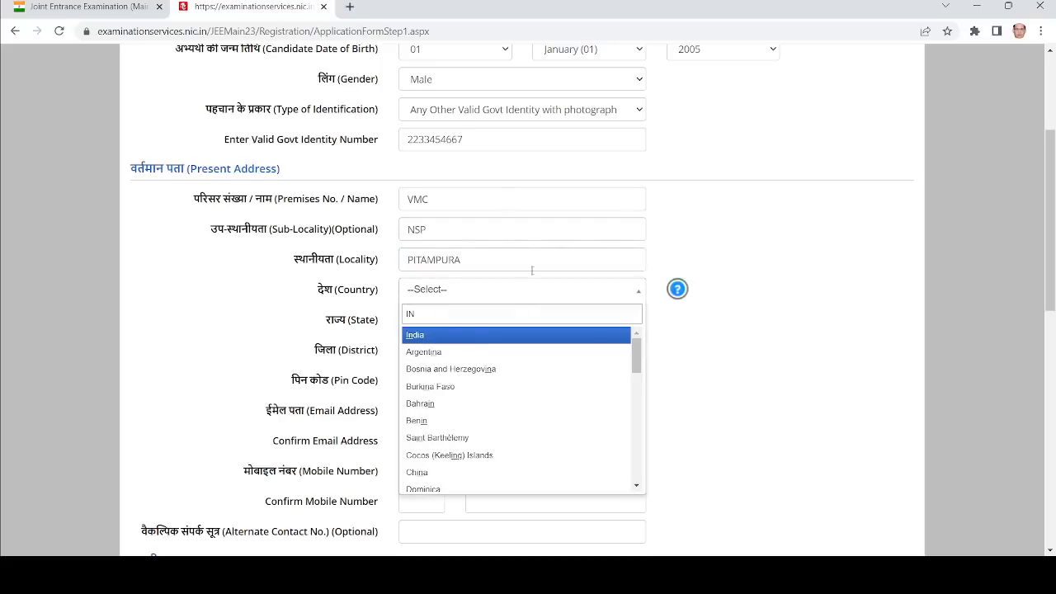
pyautogui.click(500, 339)
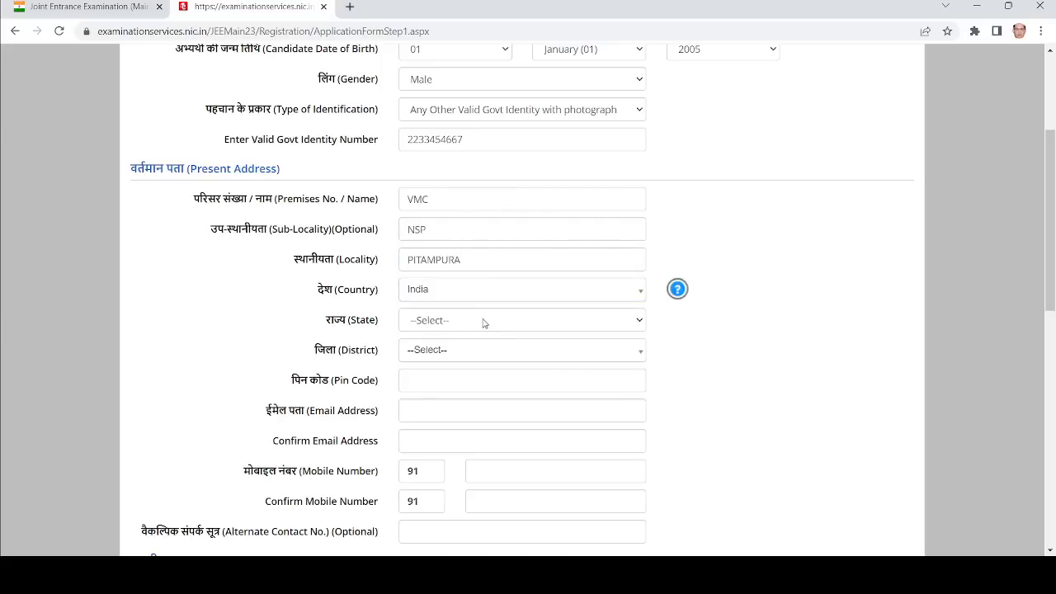
# Select DELHI as the state and WEST DELHI as the district of the present address.
pyautogui.moveTo(483, 322)
pyautogui.write('del')
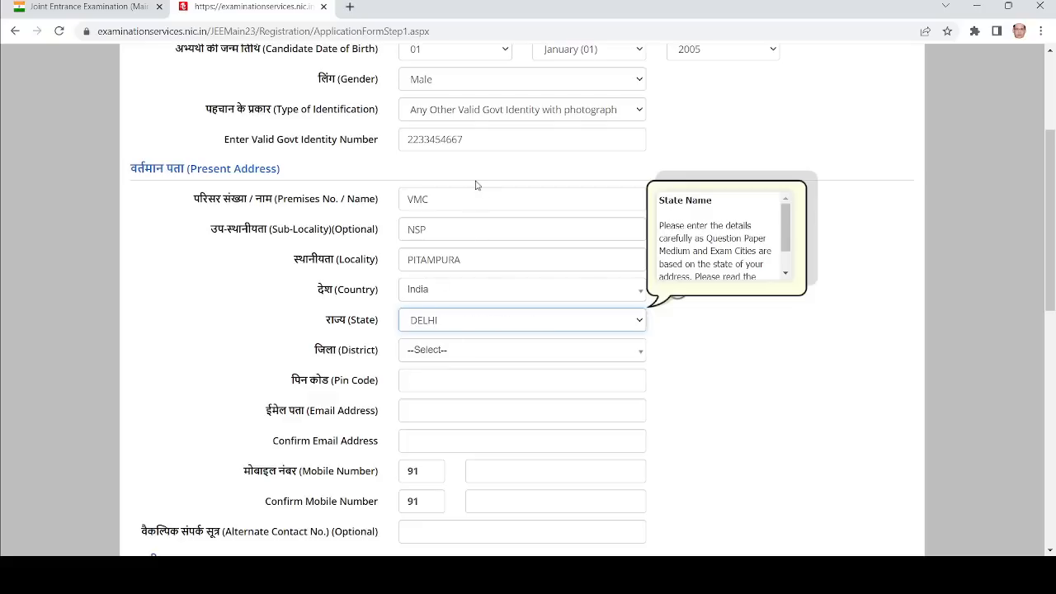
pyautogui.click(612, 356)
pyautogui.scroll(-2, 553, 528)
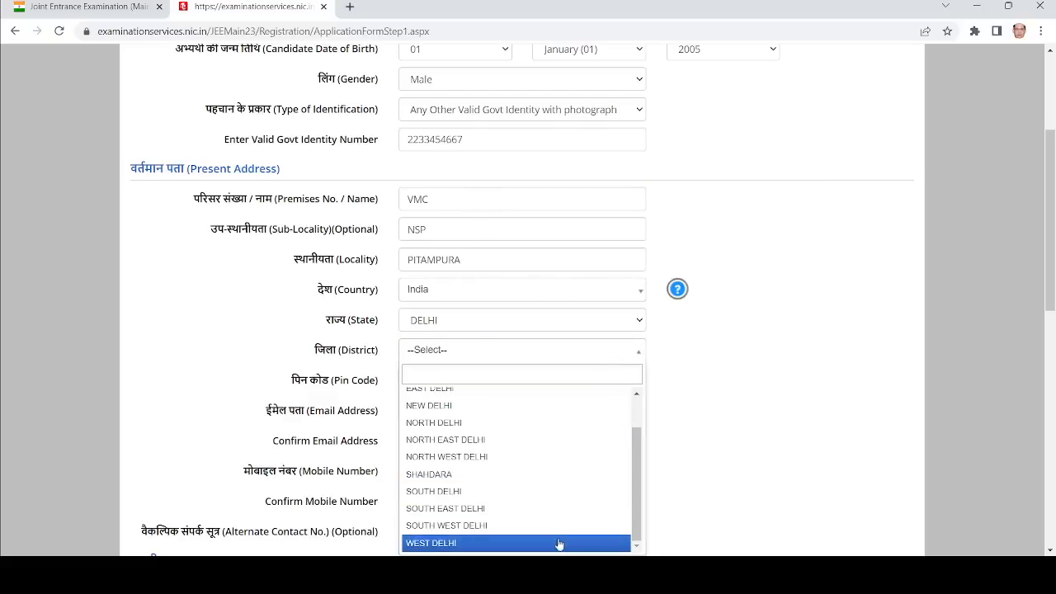
pyautogui.click(558, 539)
pyautogui.click(719, 391)
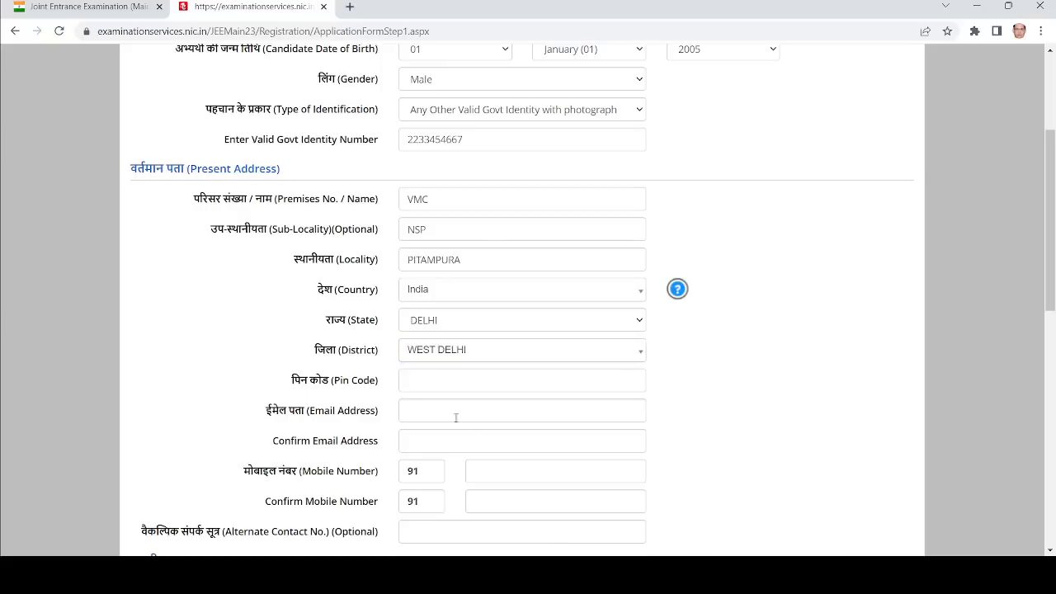
# Enter the present address's pin code.
pyautogui.click(474, 379)
pyautogui.write('11')
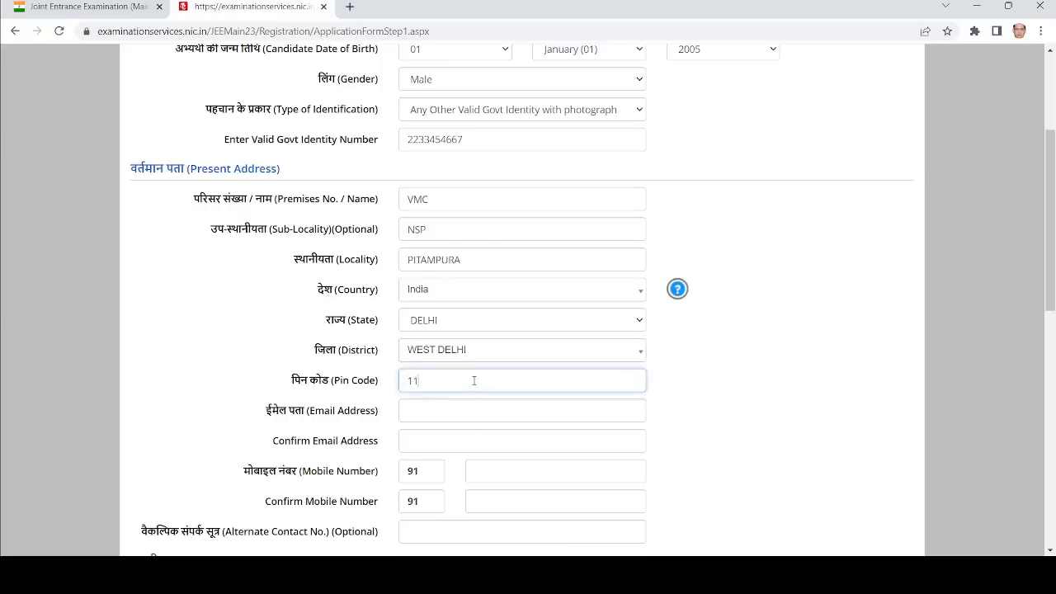
pyautogui.write('0076')
pyautogui.click(701, 414)
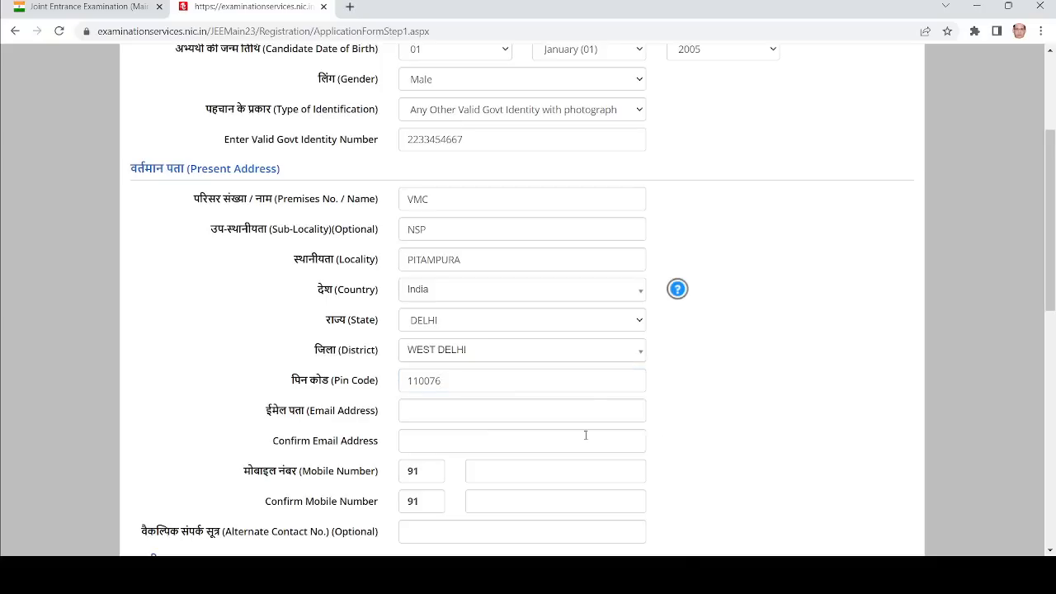
# Fill in the candidate's e-mail address and repeat it in the confirm e-mail field.
pyautogui.click(517, 414)
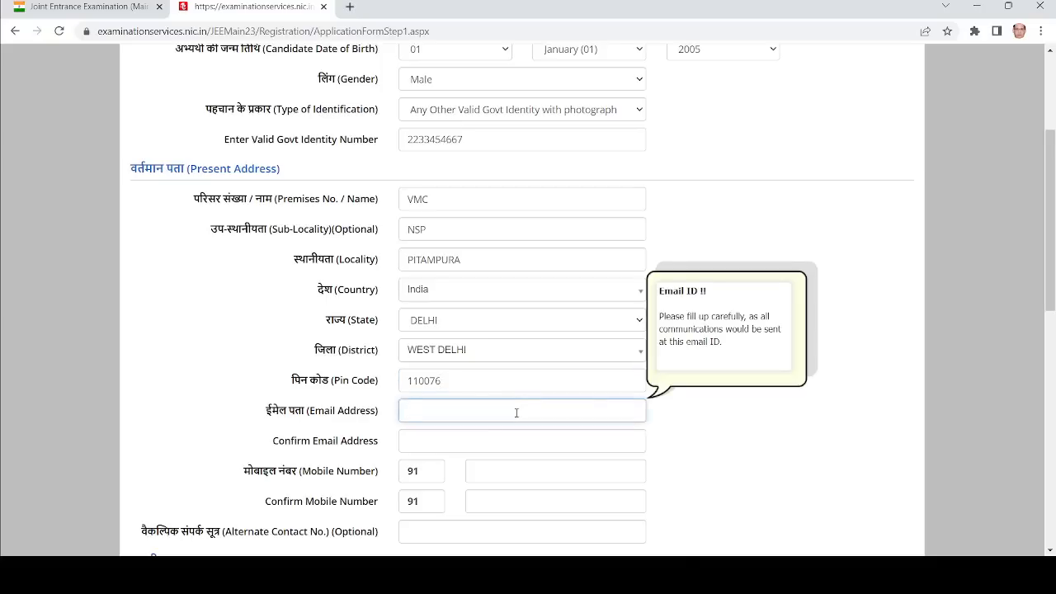
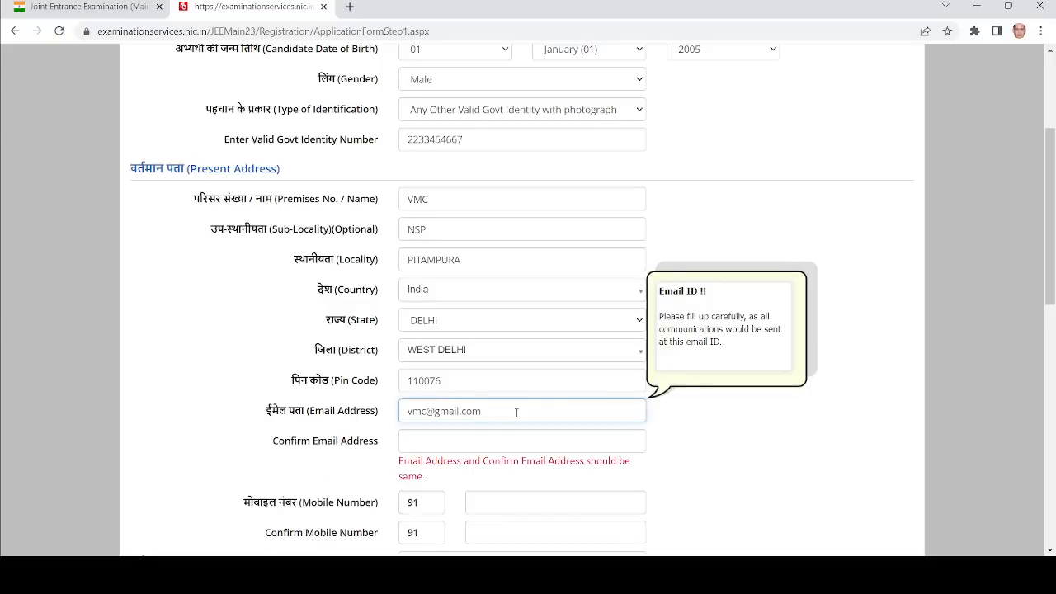
pyautogui.write('v')
pyautogui.press('BackSpace')
pyautogui.click(475, 440)
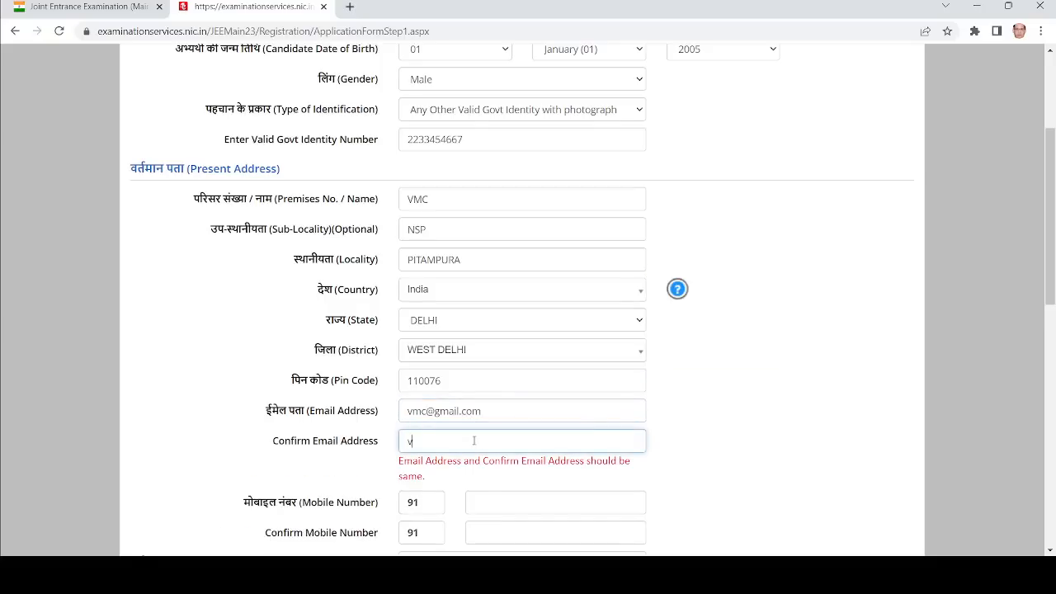
pyautogui.click(700, 409)
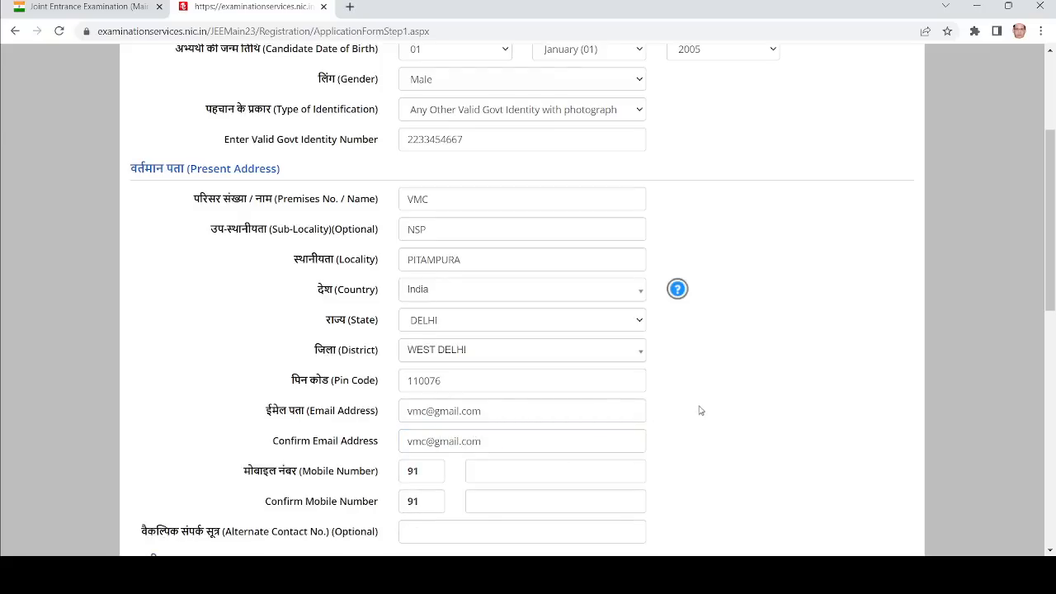
# Enter the candidate's mobile number.
pyautogui.scroll(-3, 688, 414)
pyautogui.click(498, 265)
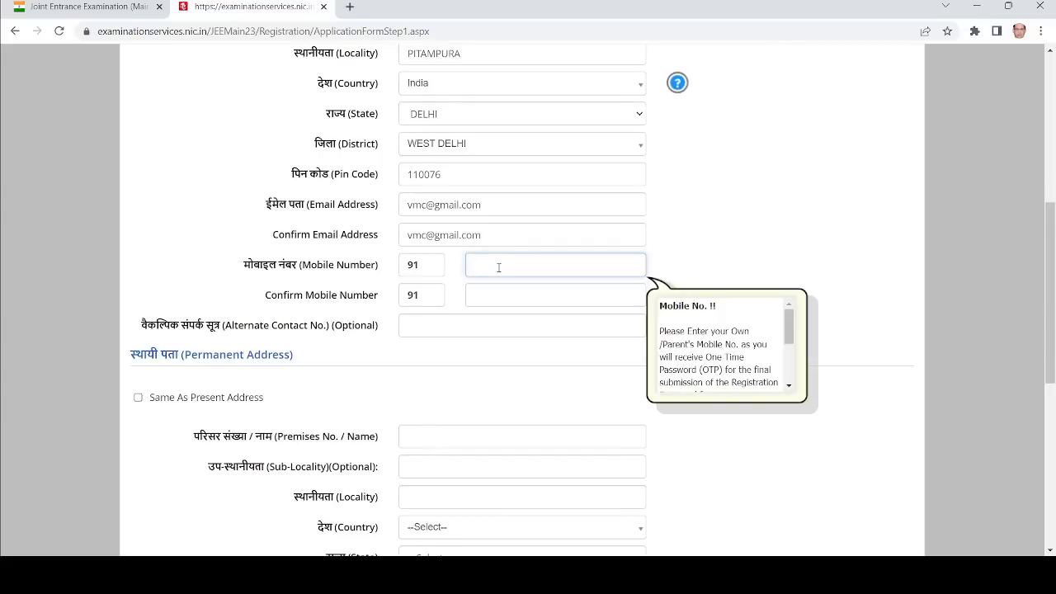
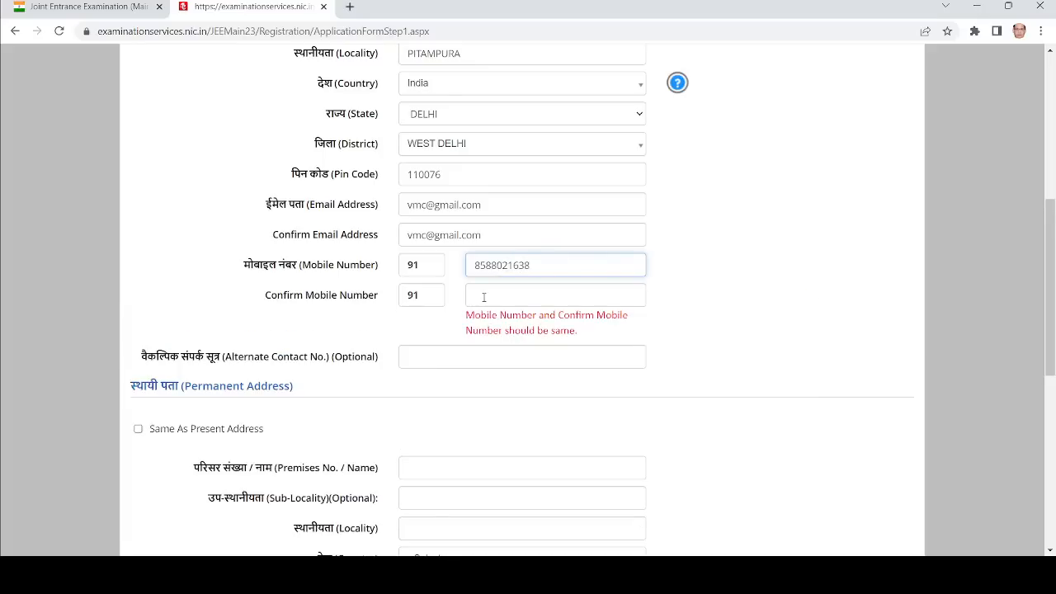
# Repeat the mobile number in the confirm mobile number field.
pyautogui.click(491, 294)
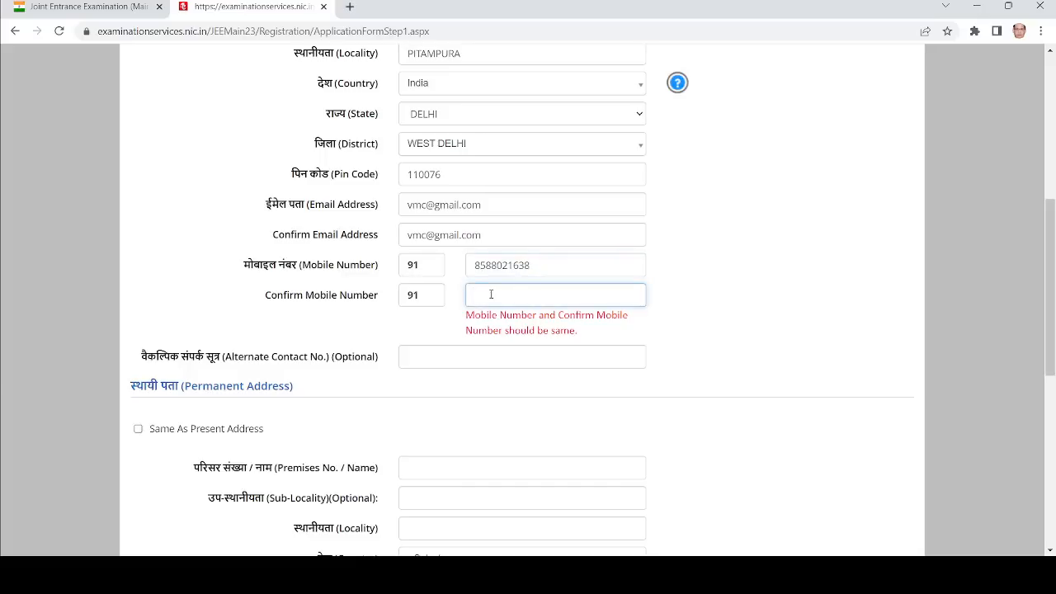
pyautogui.click(704, 267)
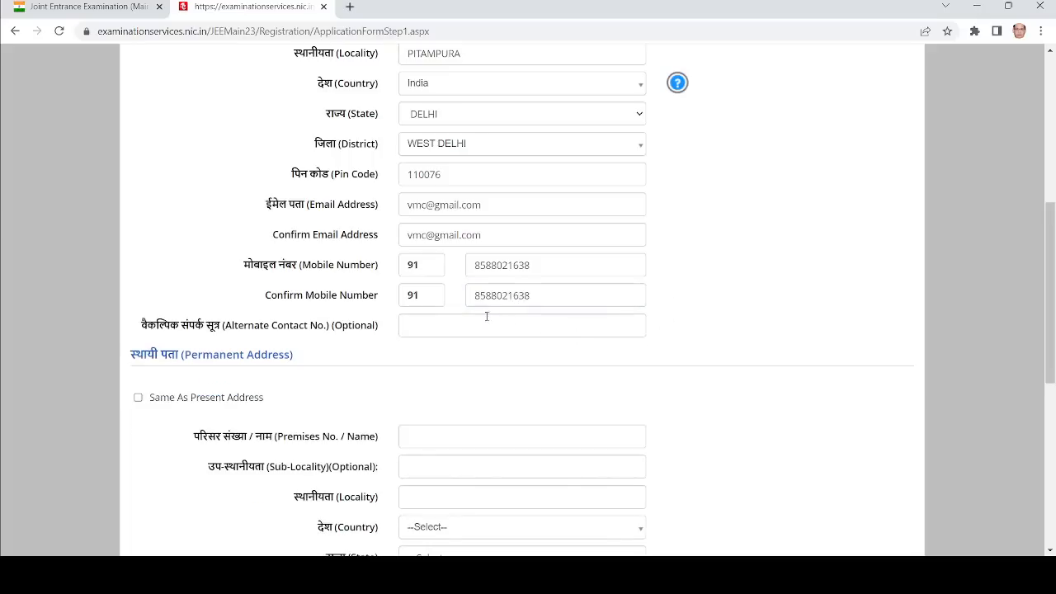
# Mark the permanent address as the same as the present address.
pyautogui.scroll(-3, 743, 325)
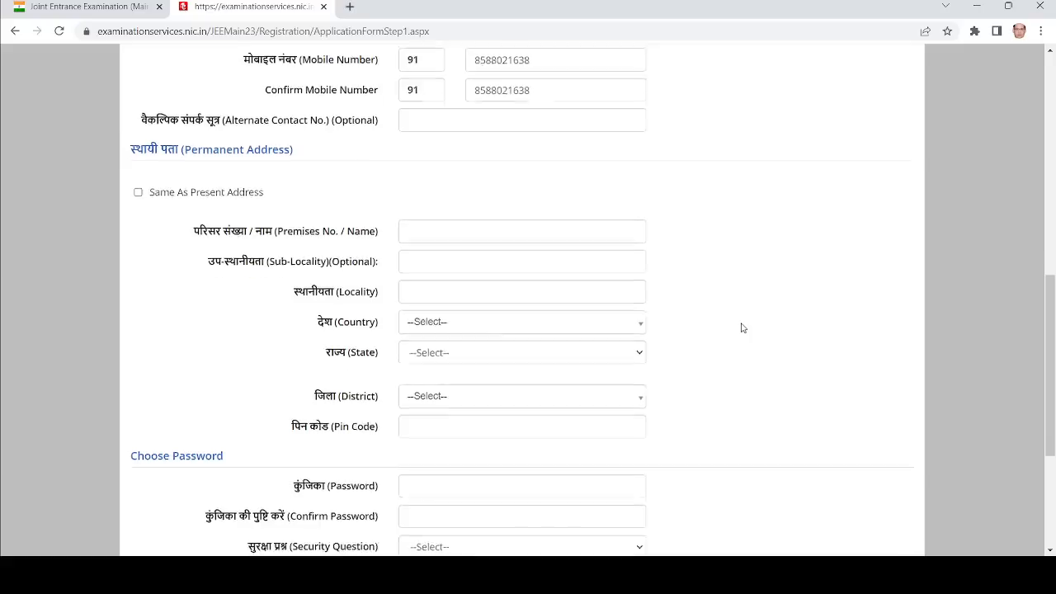
pyautogui.click(138, 193)
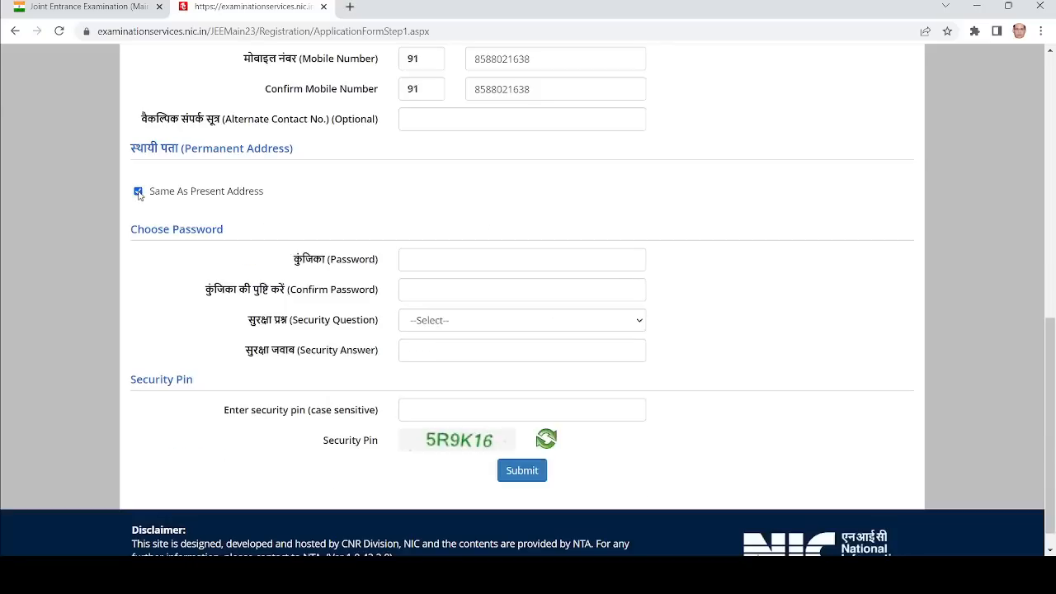
# Enter the account password and repeat it in the confirm password field.
pyautogui.click(418, 262)
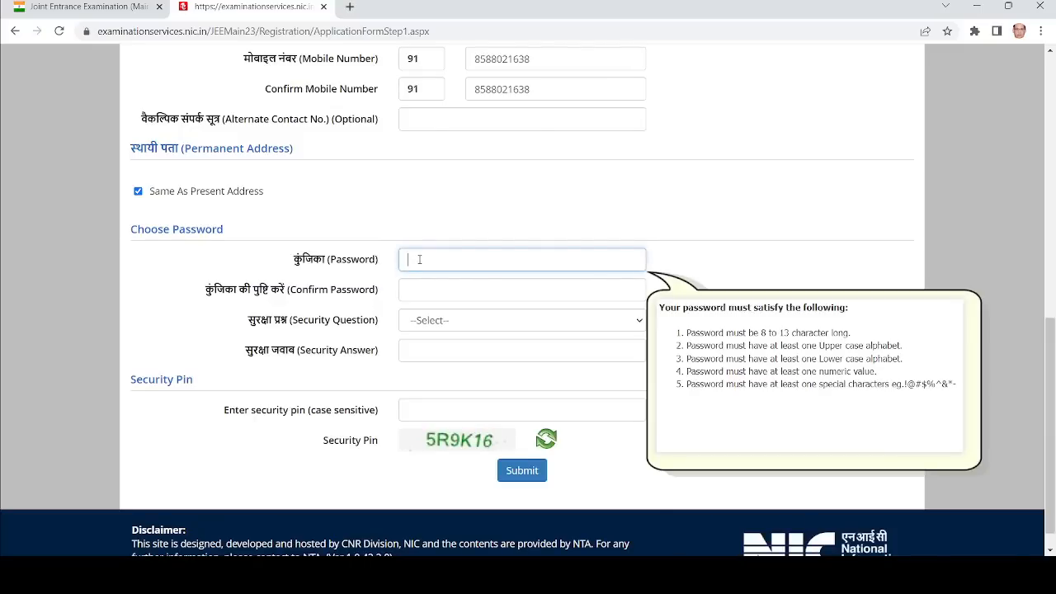
pyautogui.write('•••••••••')
pyautogui.click(464, 286)
pyautogui.write('•••••••')
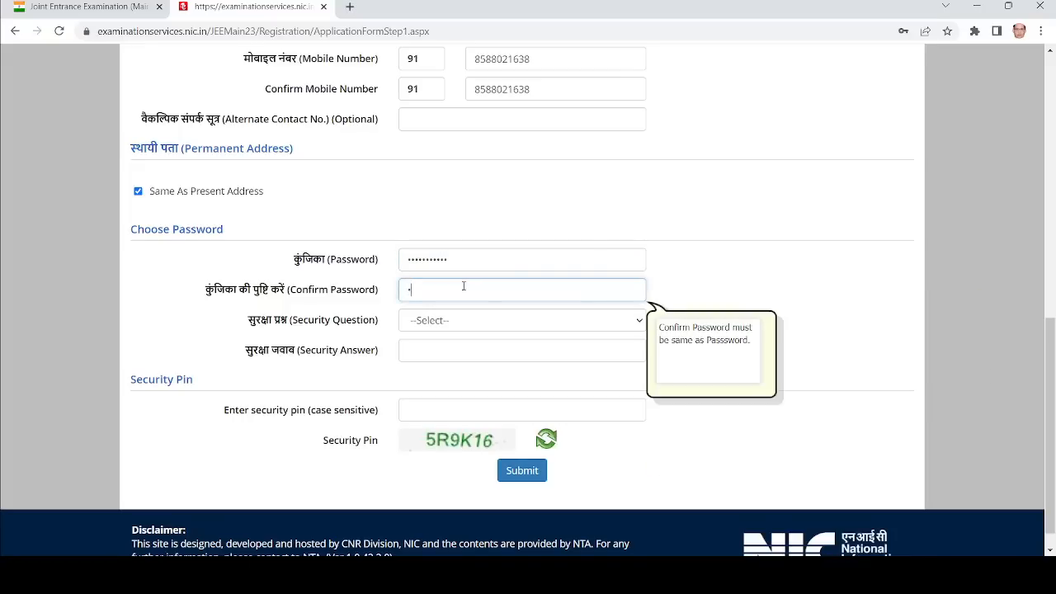
pyautogui.write('••••')
pyautogui.click(701, 258)
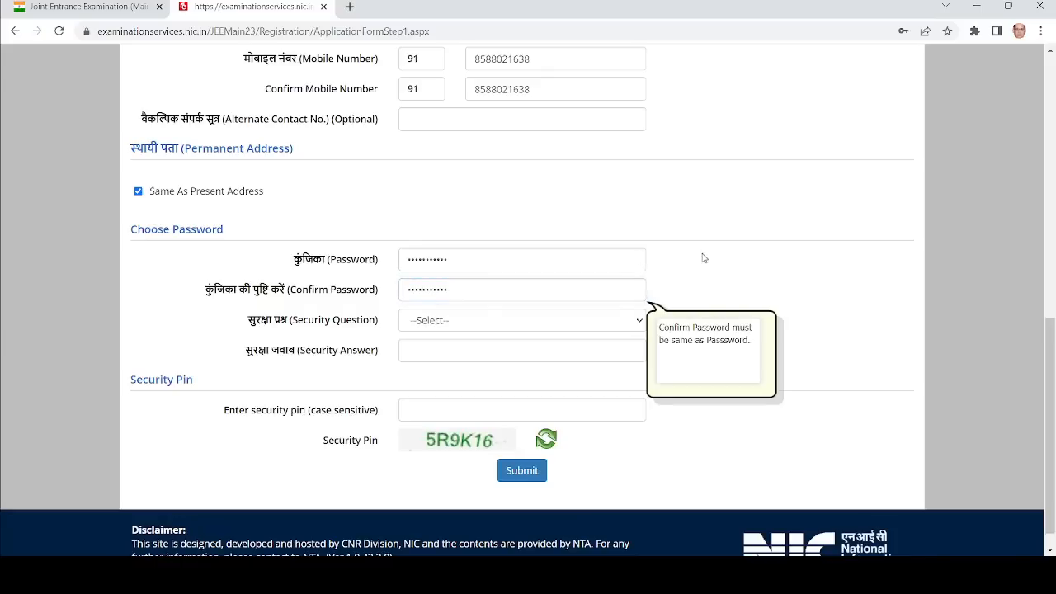
# Choose 'Which is the website you rarely visit ?' as the security question.
pyautogui.click(641, 324)
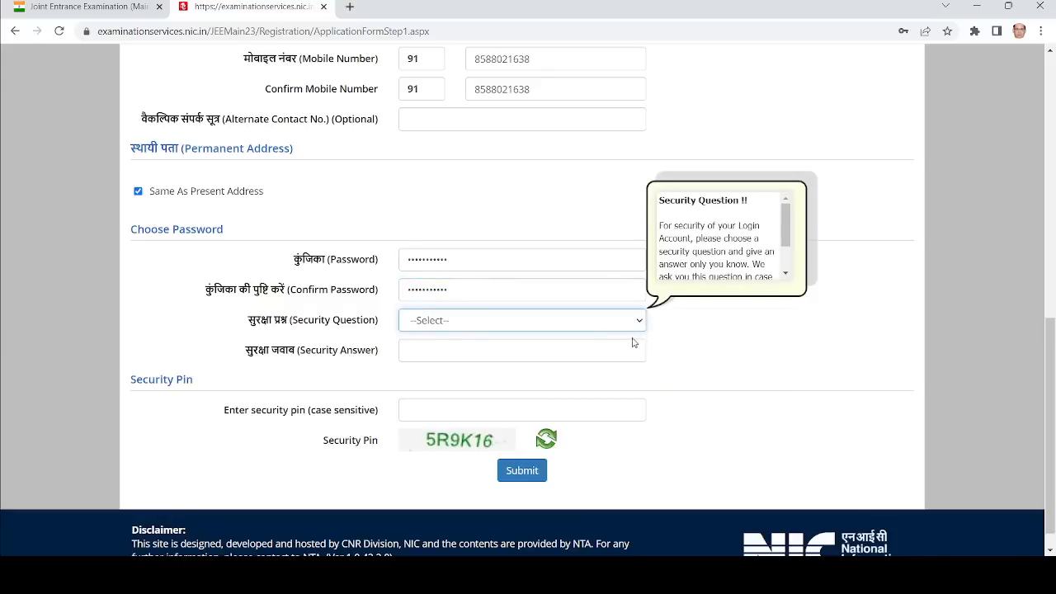
pyautogui.press('Down')
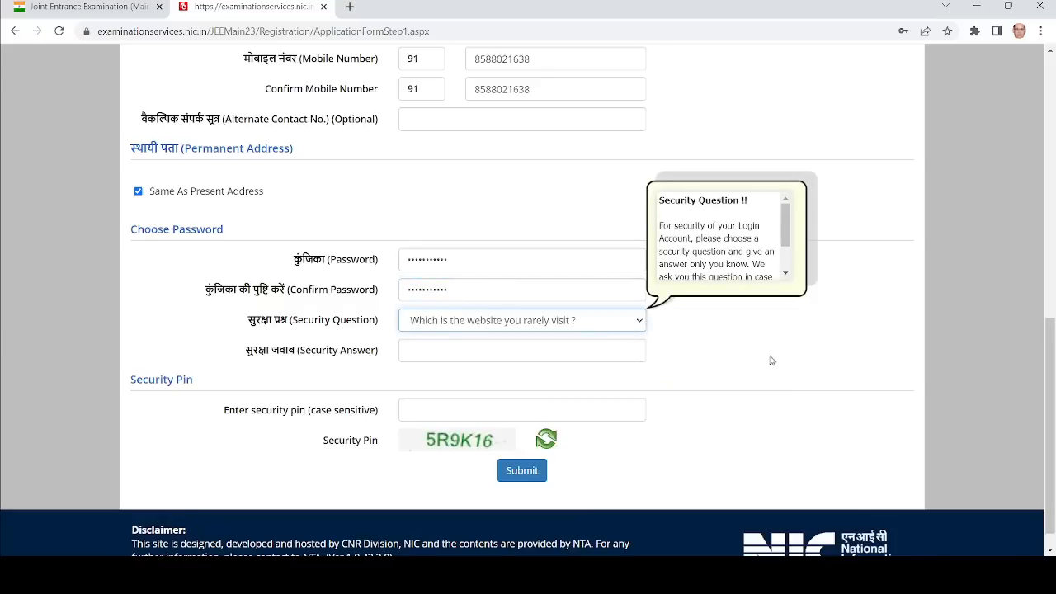
pyautogui.click(771, 360)
# Enter the answer to the security question.
pyautogui.click(509, 352)
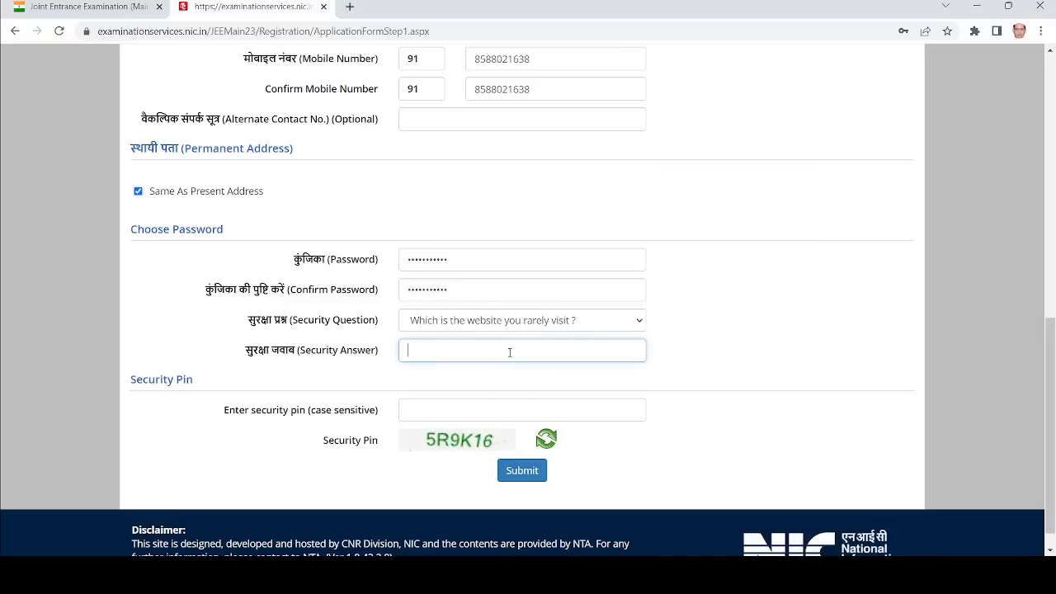
pyautogui.write('••••')
pyautogui.press('BackSpace')
pyautogui.write('•••••••••••••••••••')
pyautogui.click(513, 413)
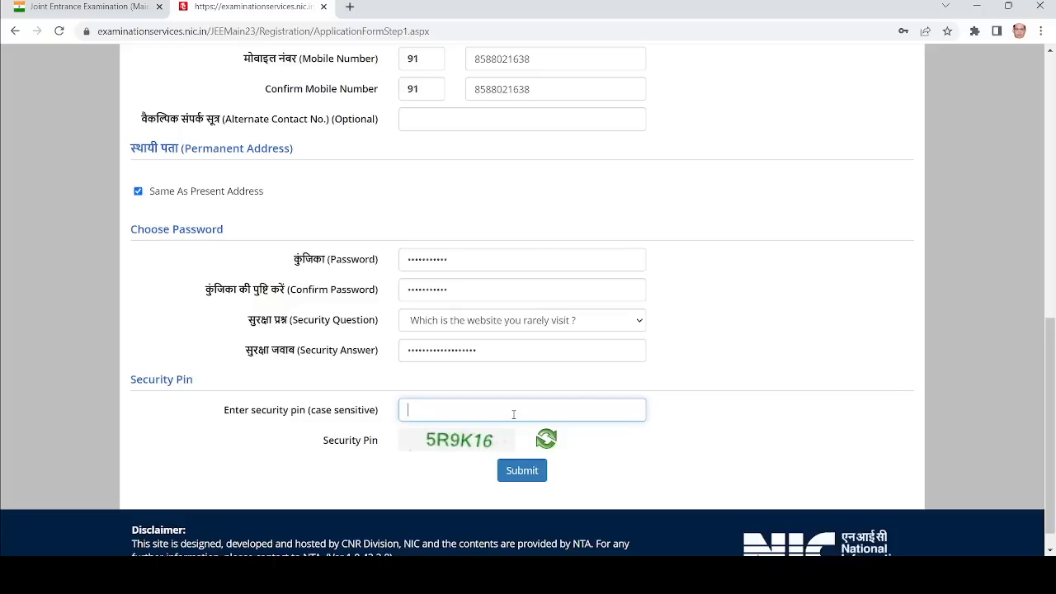
# Enter the displayed security pin and submit the registration form.
pyautogui.write('5R9K16')
pyautogui.click(521, 479)
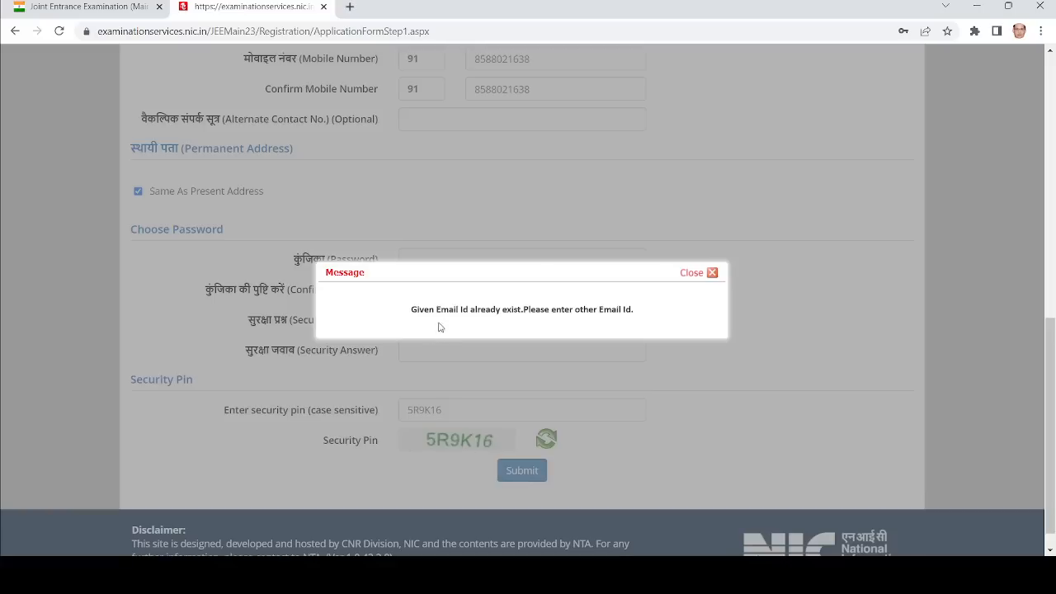
# Close the message and change the e-mail address to a different one.
pyautogui.click(694, 274)
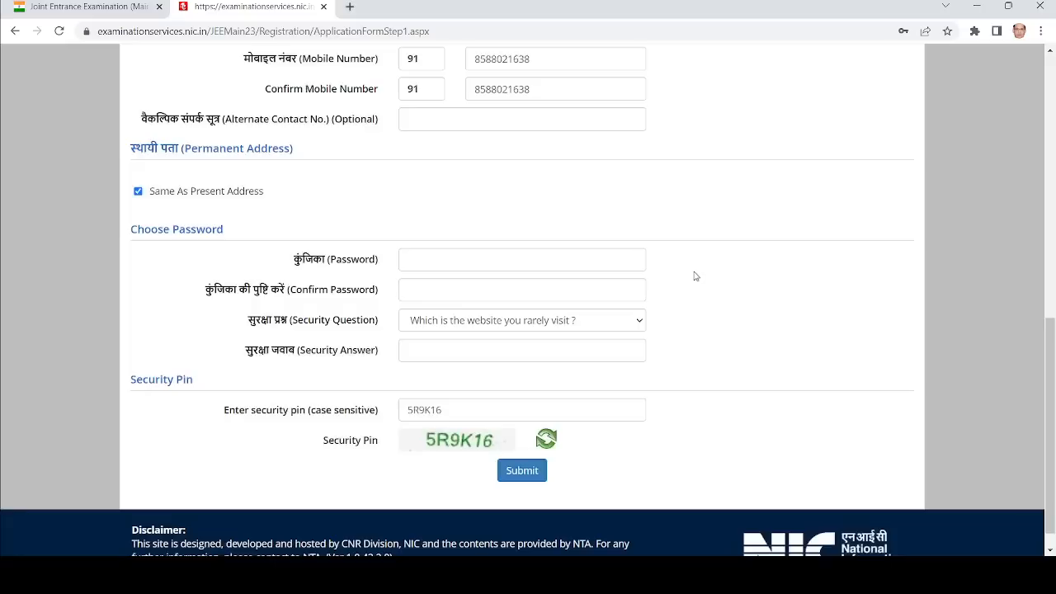
pyautogui.scroll(2, 664, 239)
pyautogui.scroll(1, 665, 240)
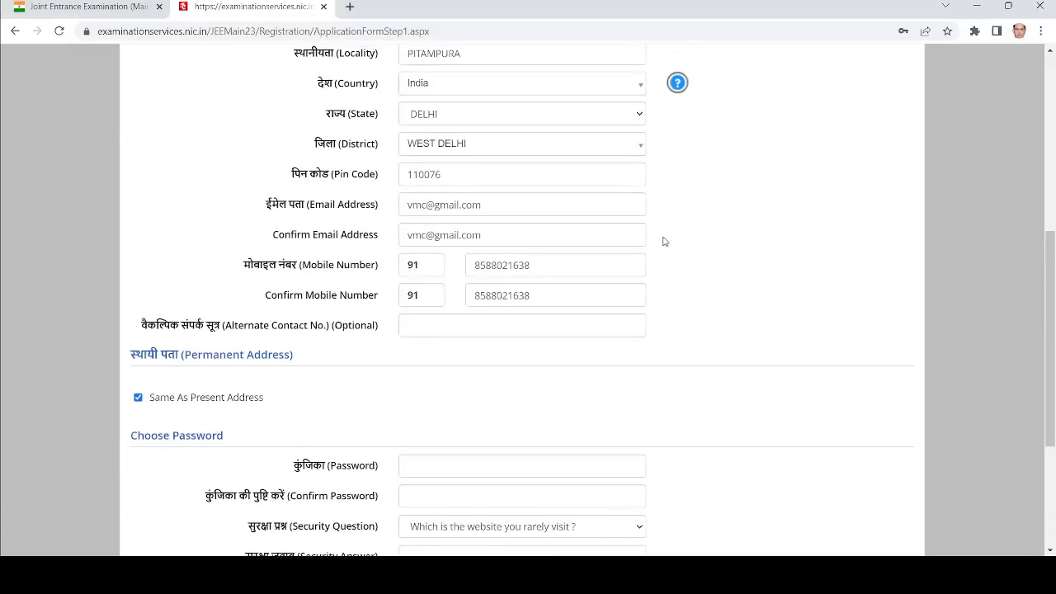
pyautogui.click(428, 207)
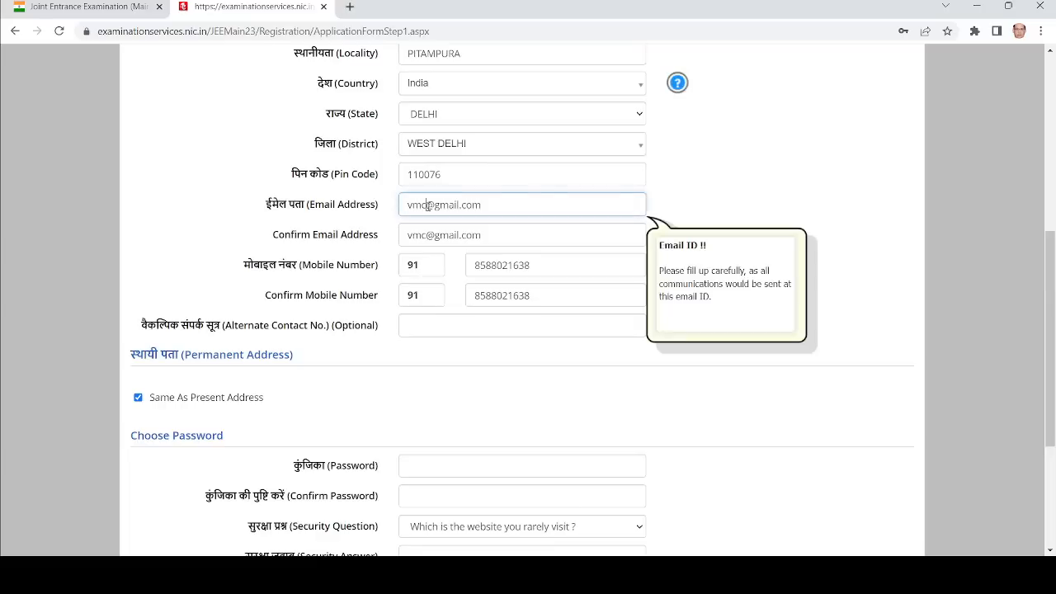
pyautogui.write('05')
pyautogui.click(429, 239)
pyautogui.write('05')
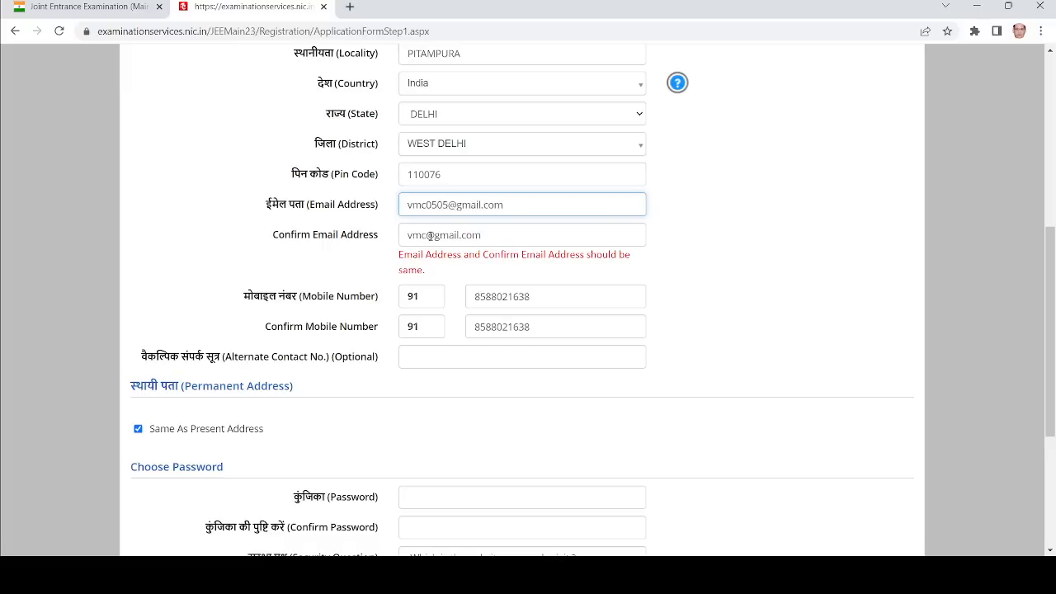
pyautogui.press('BackSpace')
pyautogui.press('BackSpace')
# Apply the same e-mail change in the confirm e-mail field.
pyautogui.click(425, 236)
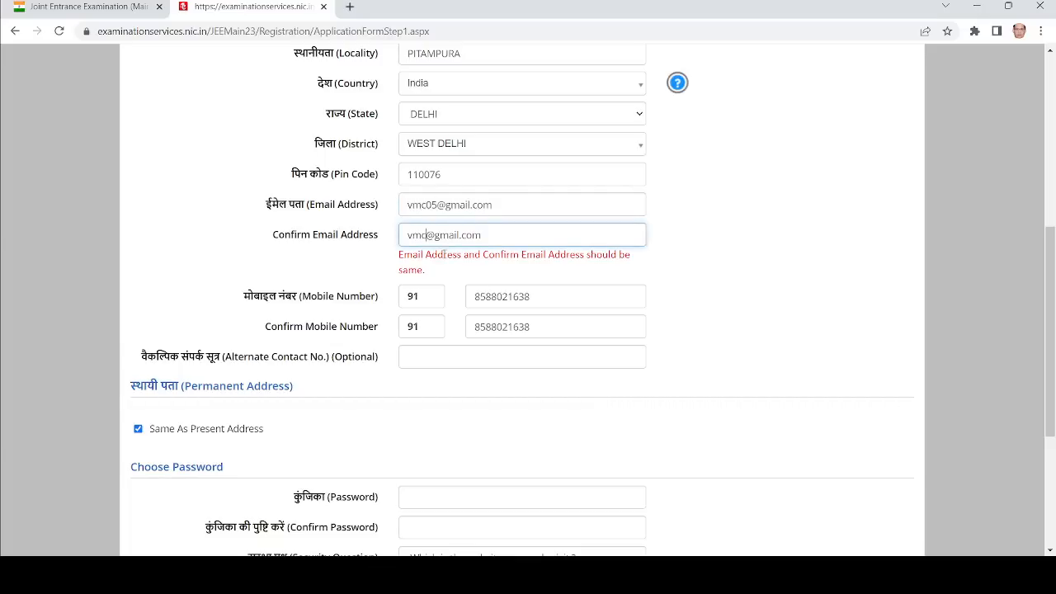
pyautogui.write('05')
pyautogui.click(701, 239)
pyautogui.scroll(-3, 701, 240)
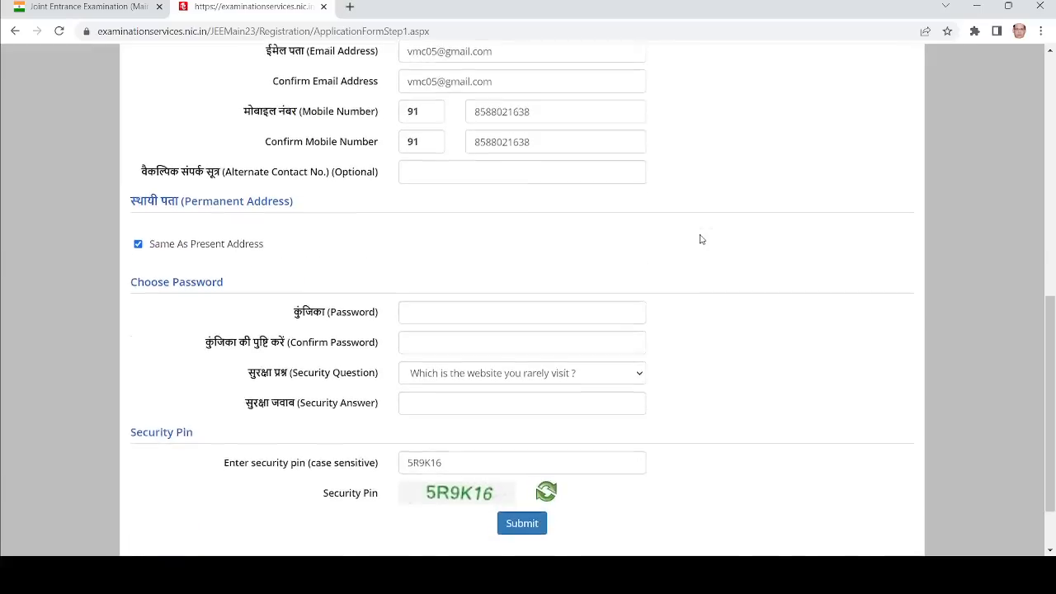
# Enter the account password in the password field.
pyautogui.click(452, 238)
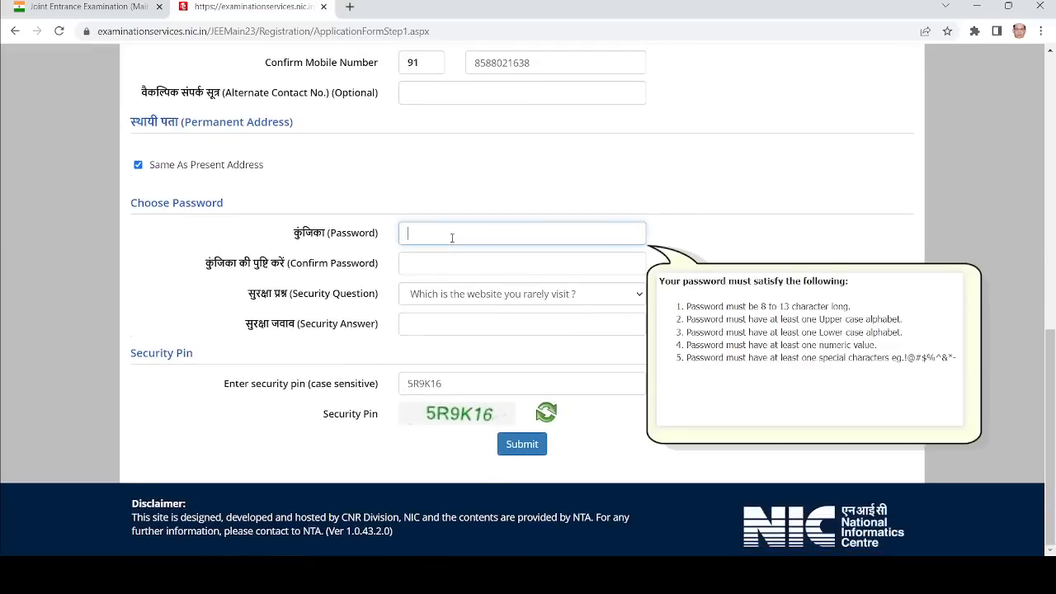
pyautogui.write('••')
pyautogui.press('BackSpace')
pyautogui.write('•••••••••')
pyautogui.press('BackSpace')
pyautogui.press('BackSpace')
pyautogui.press('BackSpace')
pyautogui.press('BackSpace')
pyautogui.press('BackSpace')
pyautogui.press('BackSpace')
pyautogui.press('BackSpace')
pyautogui.press('BackSpace')
pyautogui.press('BackSpace')
pyautogui.write('•••••••')
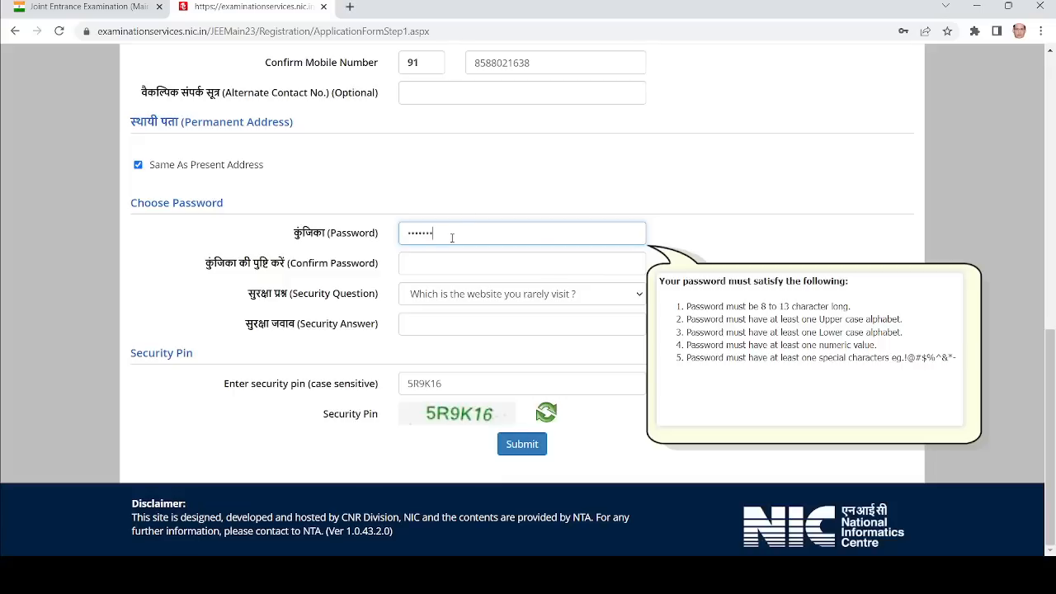
pyautogui.write('••••')
# Re-enter the account password in the confirm password field, retyping it to match.
pyautogui.click(450, 263)
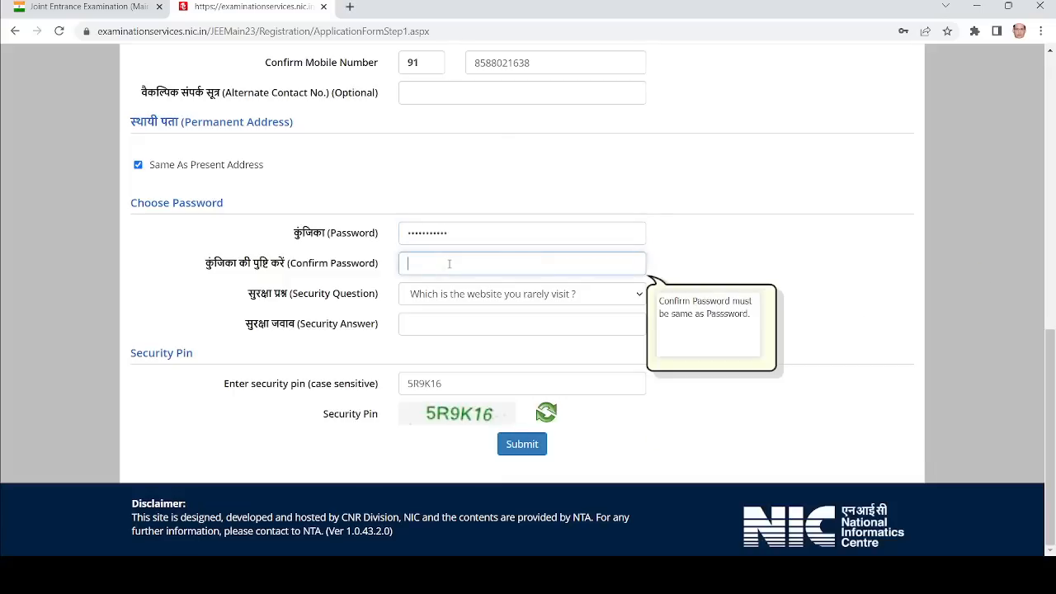
pyautogui.write('•••••••••')
pyautogui.click(477, 320)
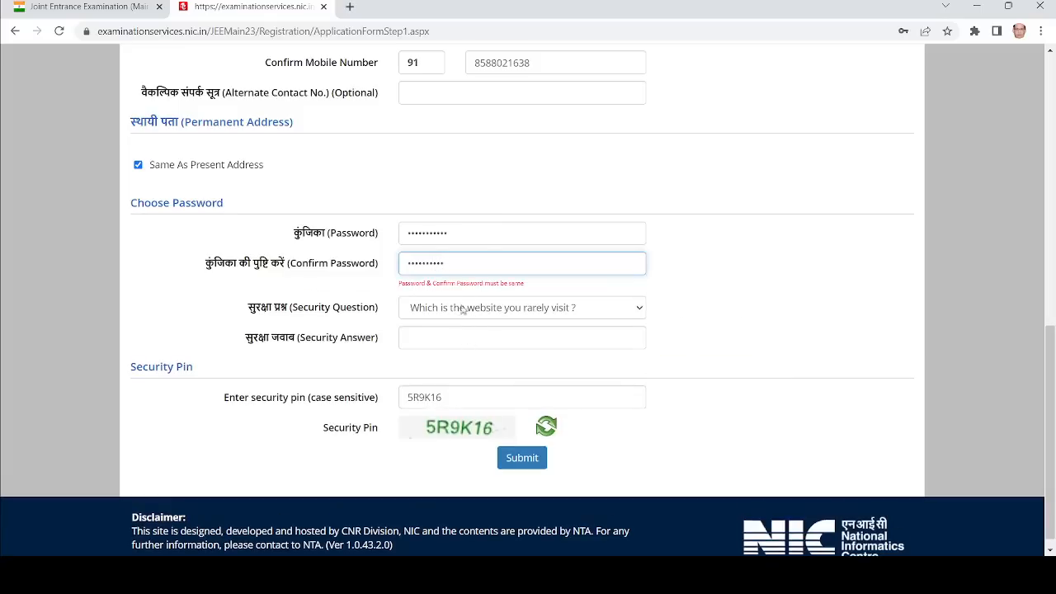
pyautogui.click(481, 263)
pyautogui.hotkey('ctrl', 'a')
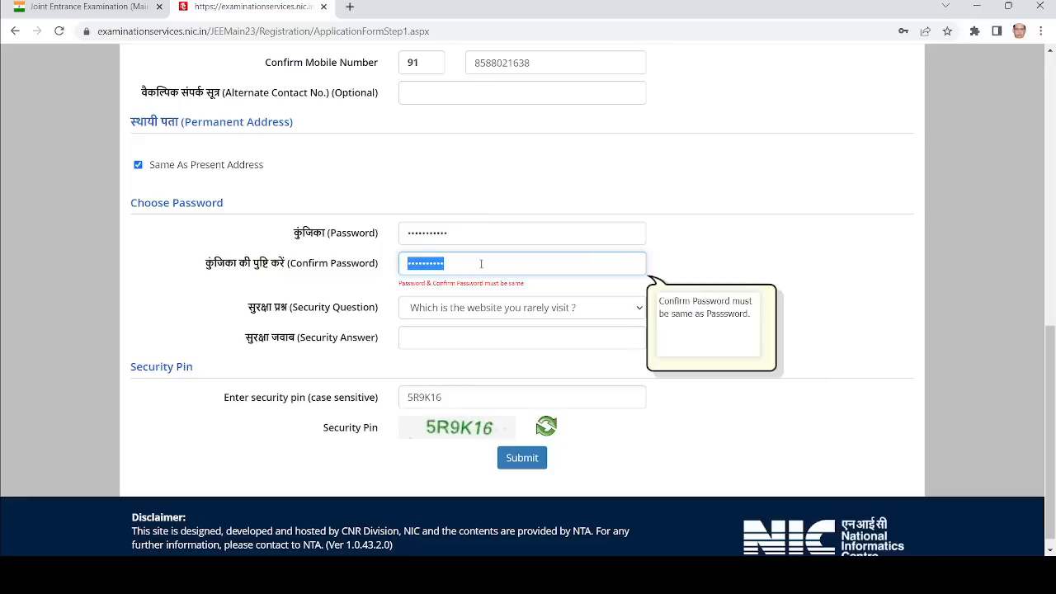
pyautogui.write('•••••••••••')
pyautogui.click(714, 258)
# Enter the security answer and submit the registration form.
pyautogui.click(468, 325)
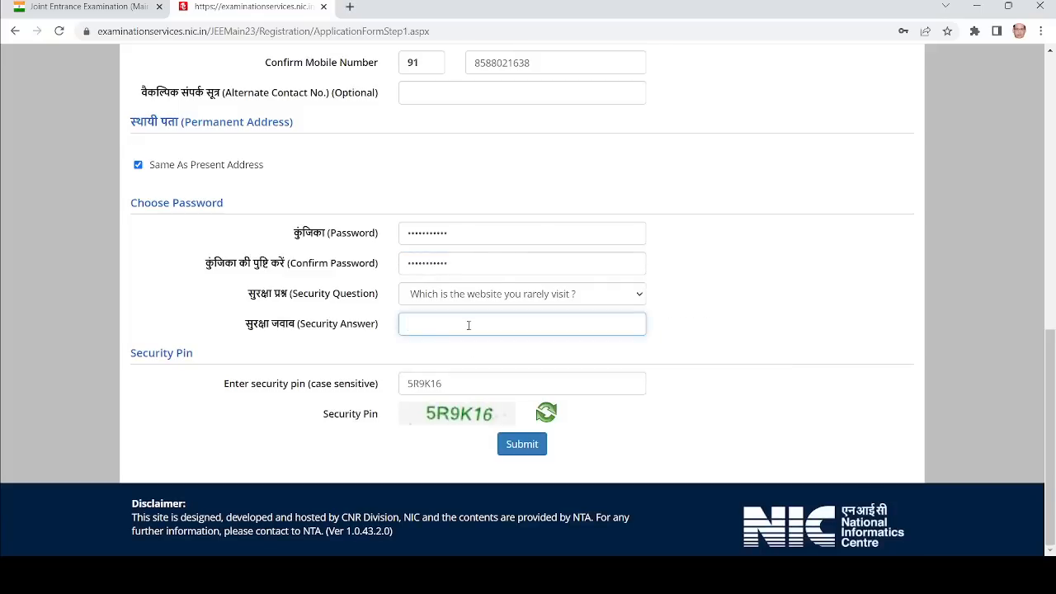
pyautogui.write('•••••••••••••••••••')
pyautogui.click(530, 447)
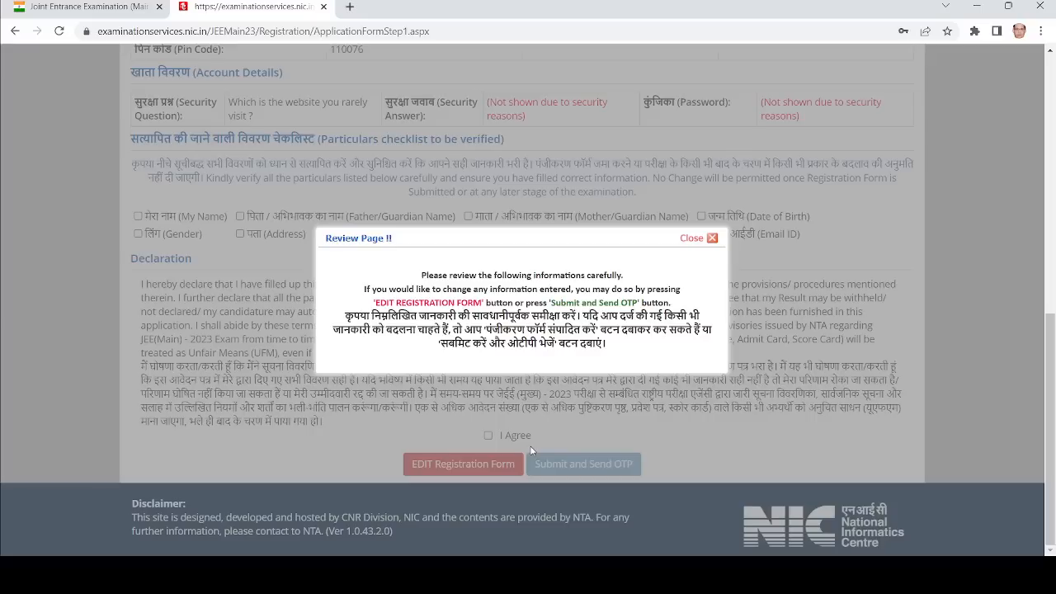
# Close the review notice and scroll through the entered particulars on the review page.
pyautogui.click(689, 238)
pyautogui.scroll(7, 449, 255)
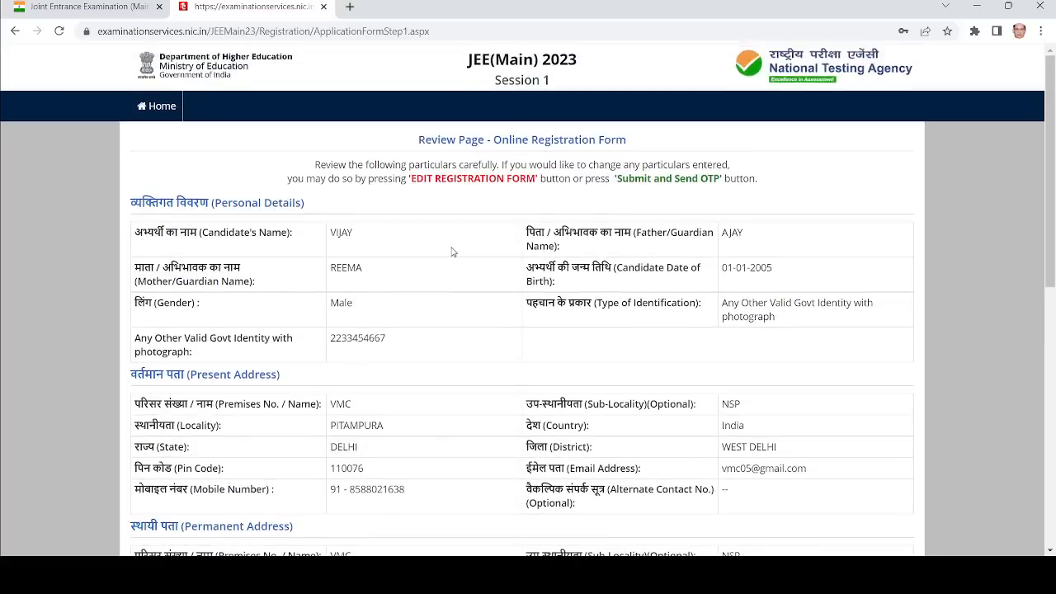
pyautogui.scroll(-1, 452, 251)
pyautogui.scroll(-4, 452, 252)
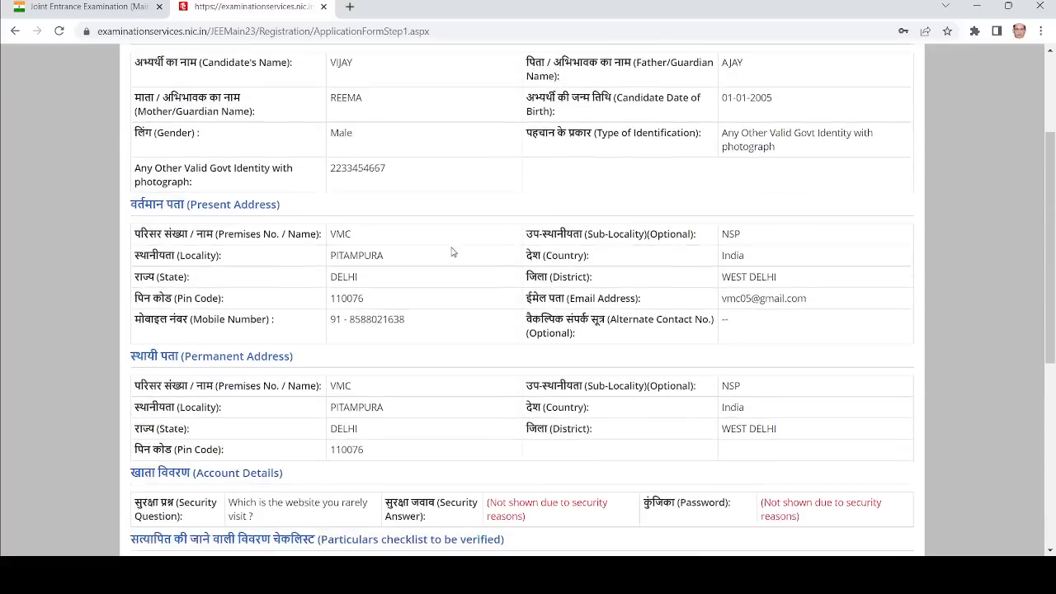
pyautogui.scroll(-3, 452, 252)
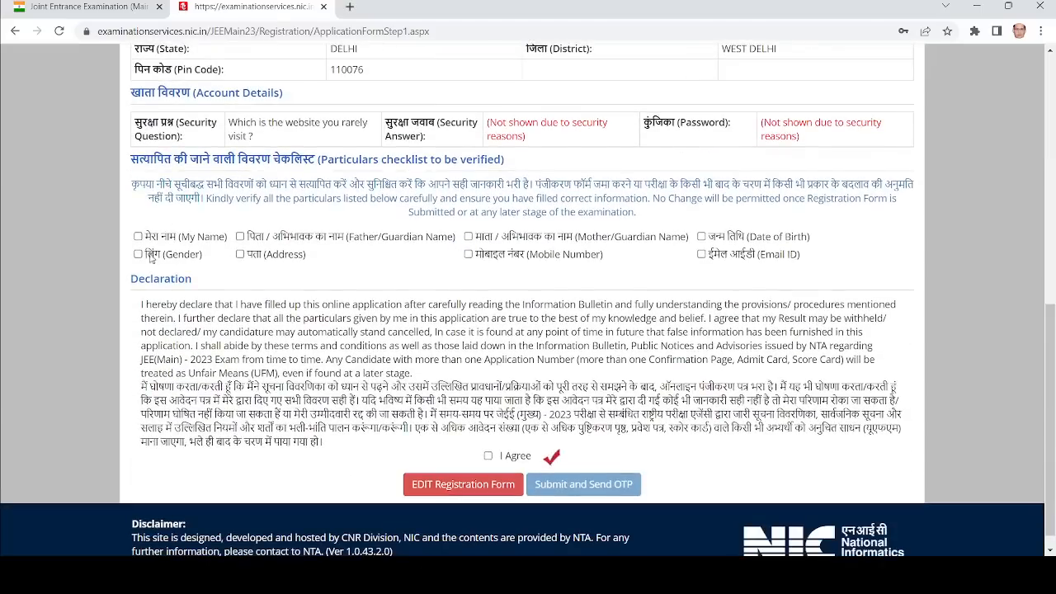
# Tick all particulars checklist boxes and I Agree, then submit the form to send the OTP and confirm.
pyautogui.click(138, 237)
pyautogui.click(139, 254)
pyautogui.click(241, 238)
pyautogui.click(241, 256)
pyautogui.click(468, 238)
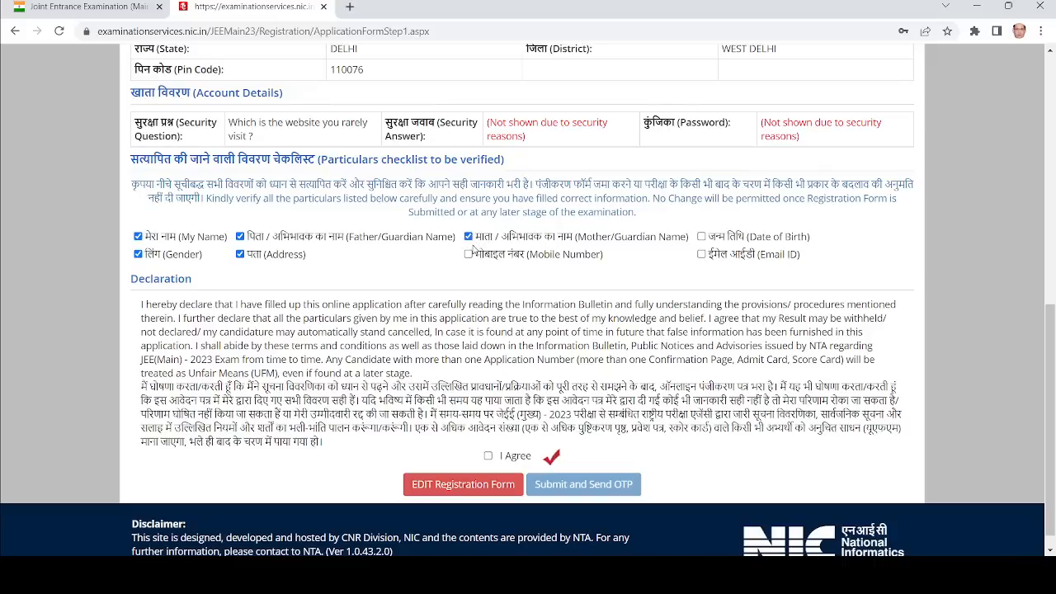
pyautogui.click(468, 255)
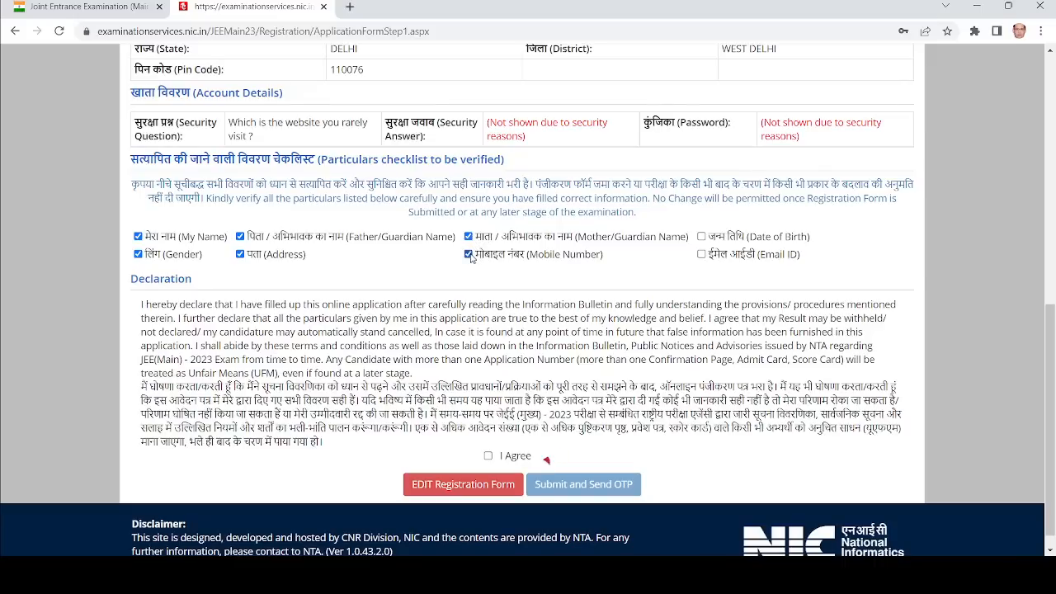
pyautogui.click(701, 238)
pyautogui.click(701, 255)
pyautogui.click(488, 456)
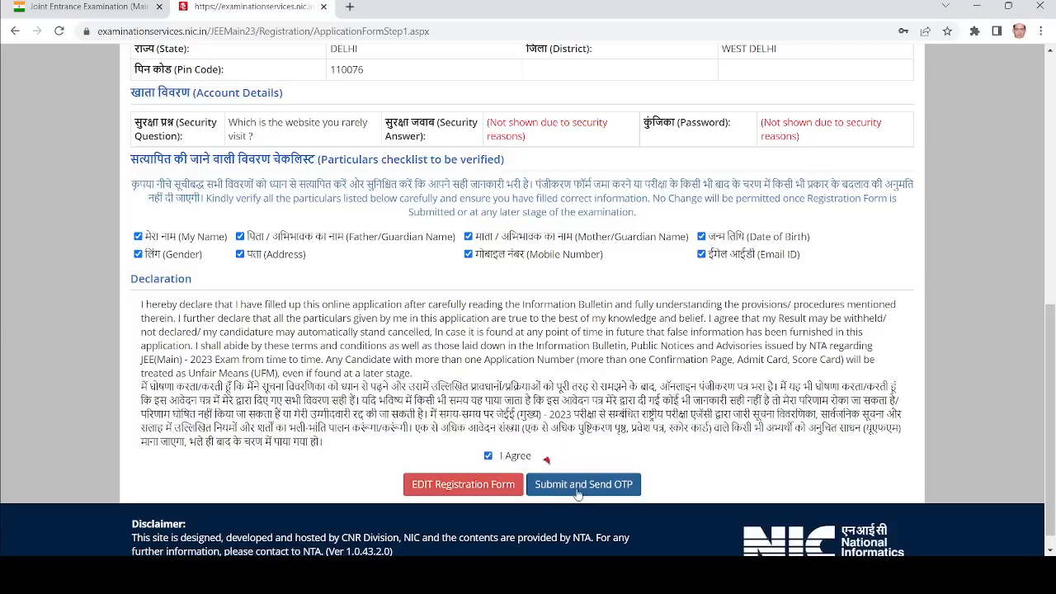
pyautogui.click(578, 488)
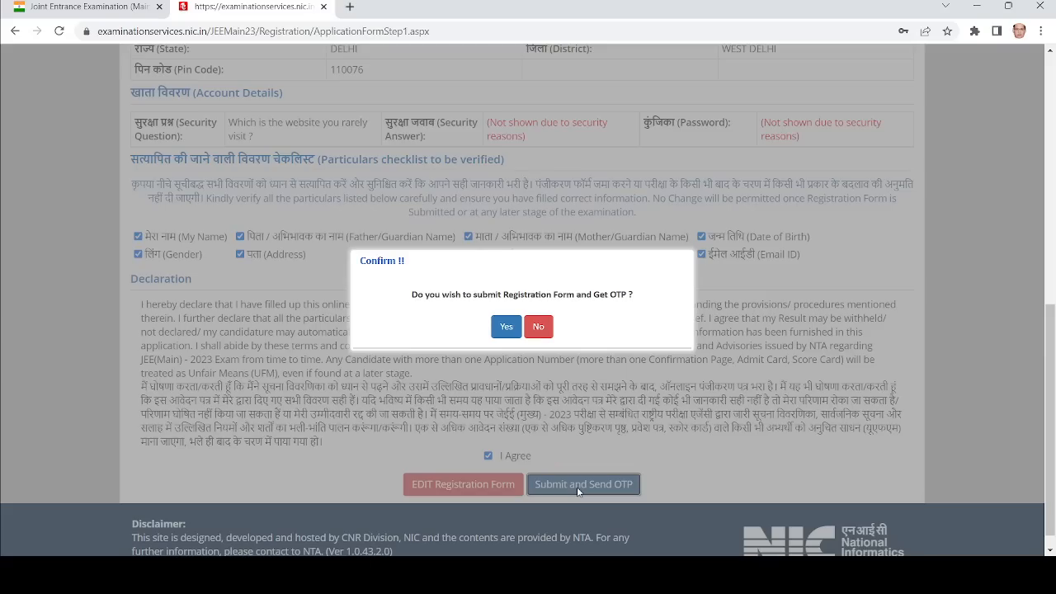
pyautogui.click(499, 329)
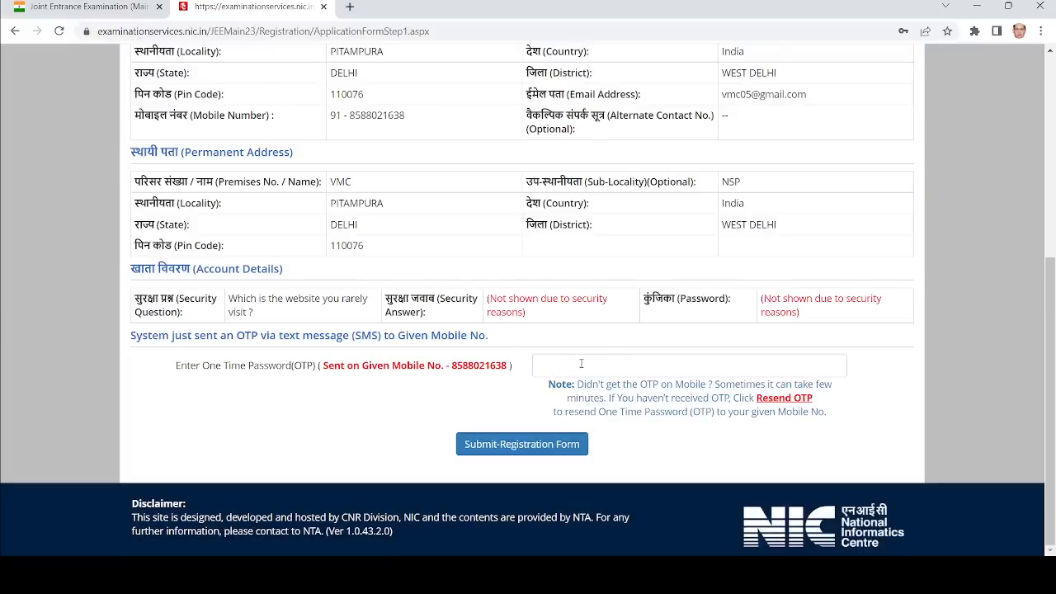
# Enter the received one-time password and submit the registration form.
pyautogui.click(580, 363)
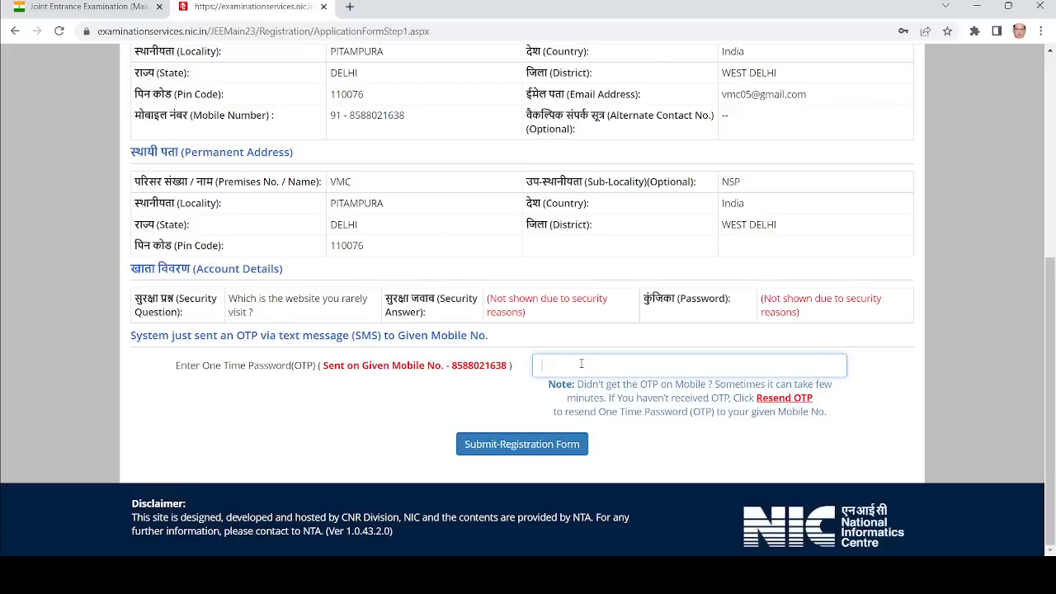
pyautogui.click(605, 451)
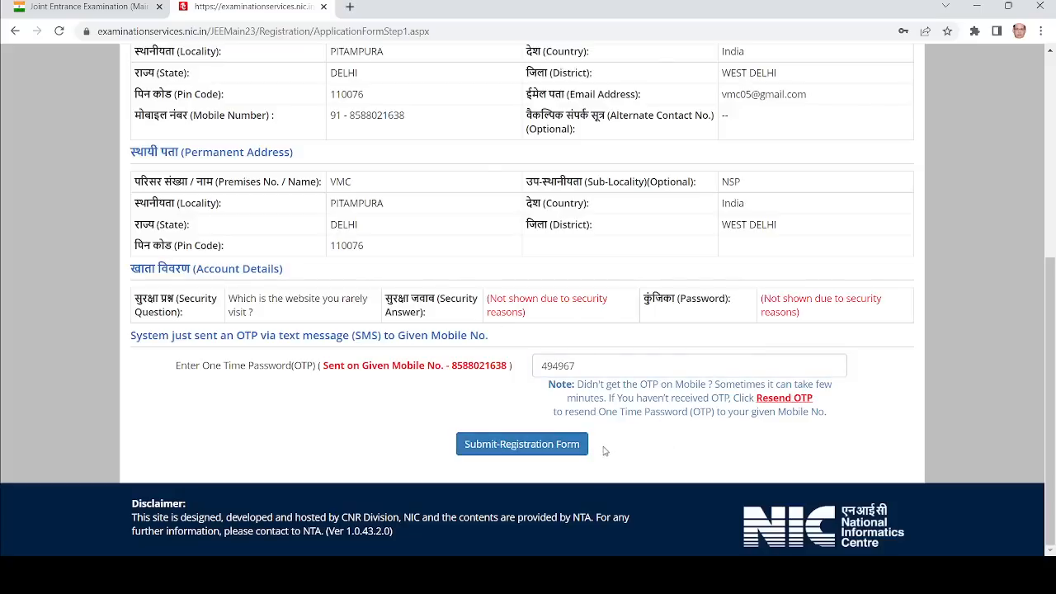
pyautogui.click(523, 446)
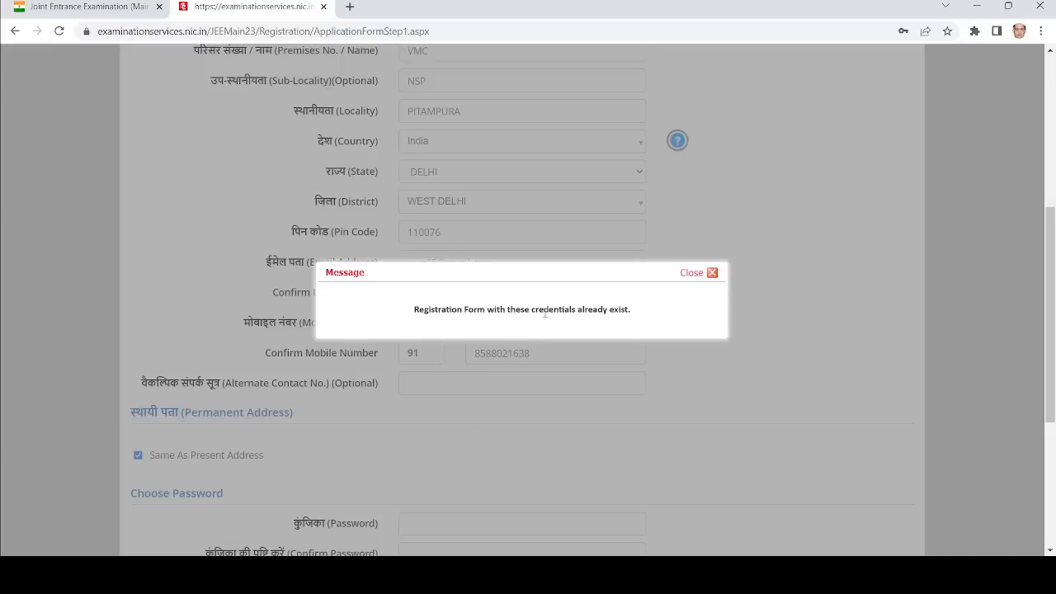
# Close the message and change the candidate's birth month to April (04).
pyautogui.click(692, 272)
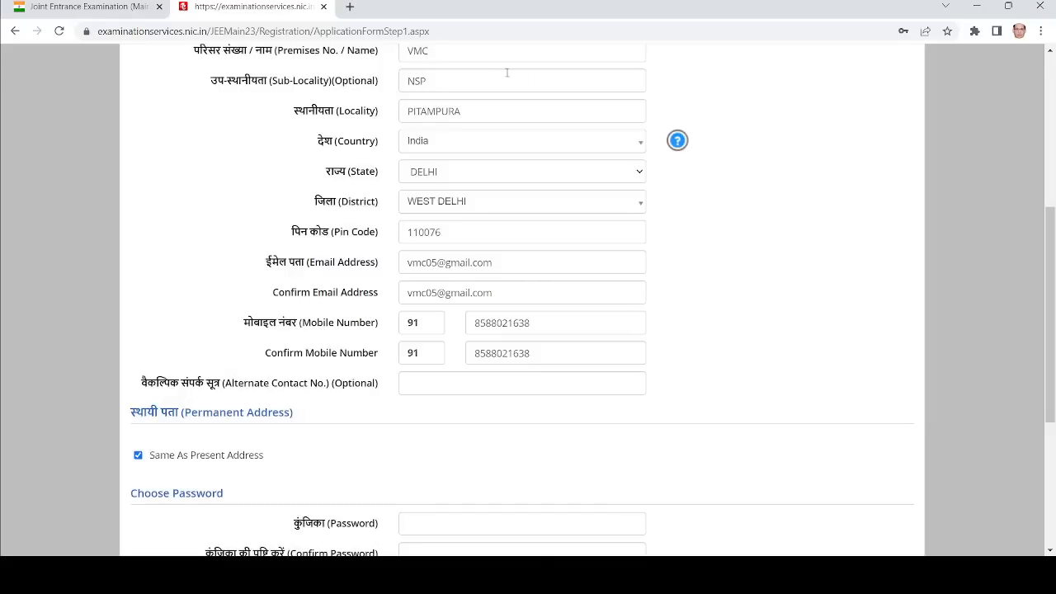
pyautogui.scroll(-4, 115, 291)
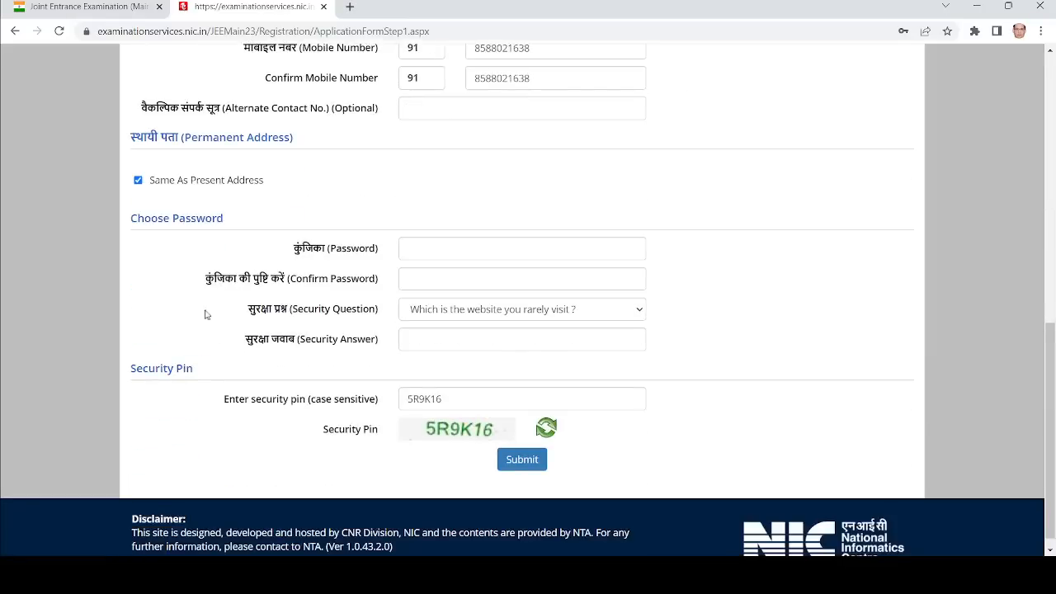
pyautogui.scroll(8, 121, 279)
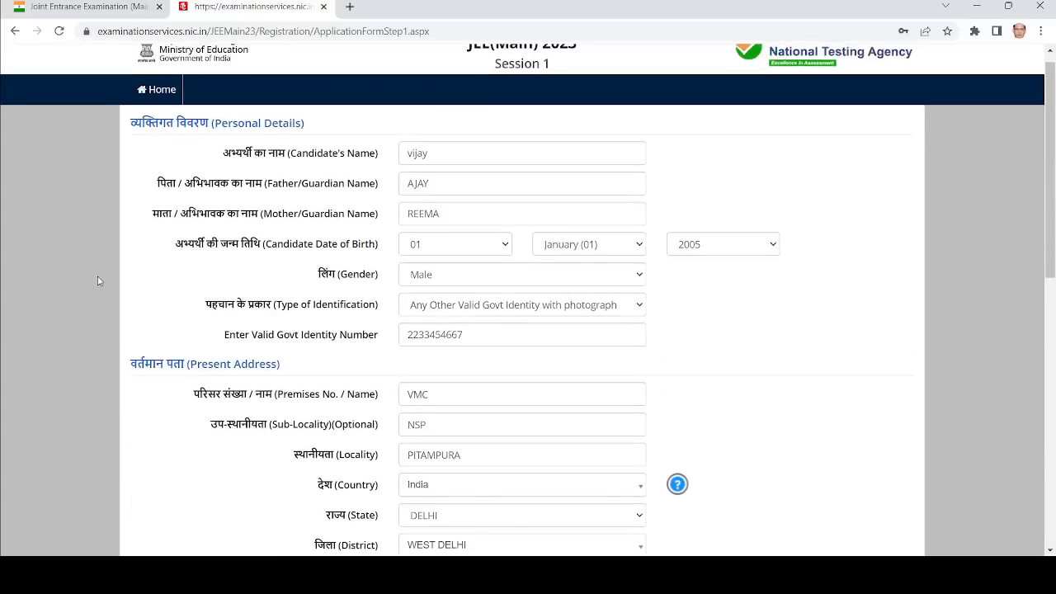
pyautogui.scroll(-1, 98, 281)
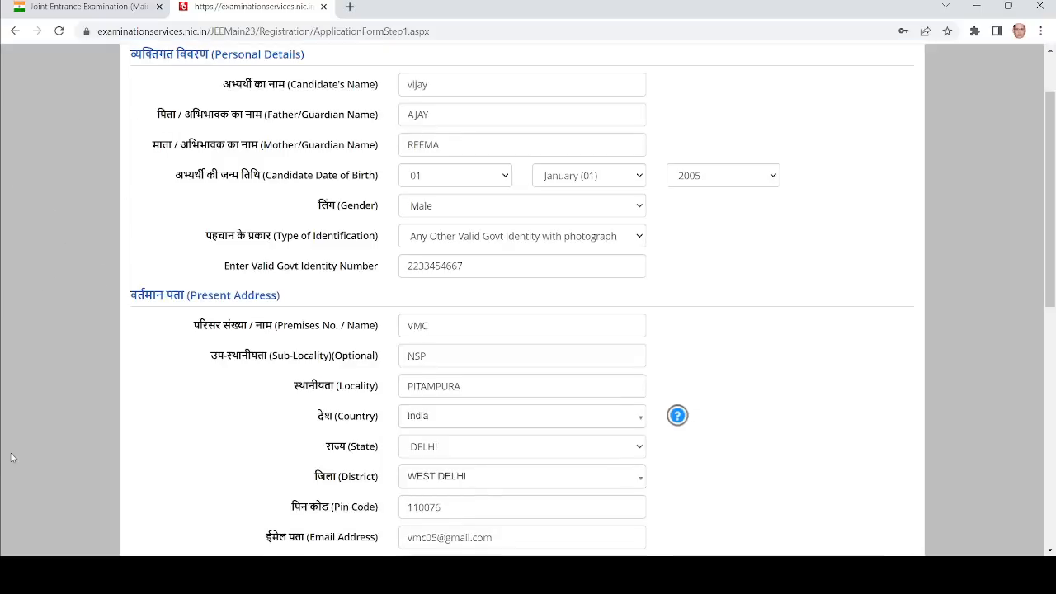
pyautogui.click(639, 176)
pyautogui.press('a')
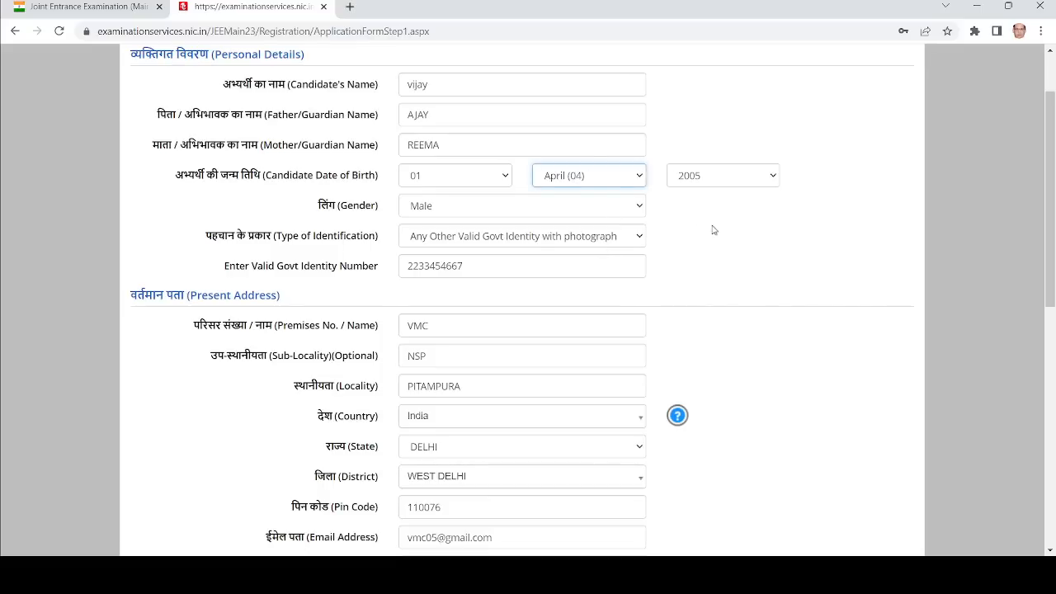
# Enter the account password and confirm it in the confirm password field.
pyautogui.scroll(-3, 711, 234)
pyautogui.scroll(-5, 709, 238)
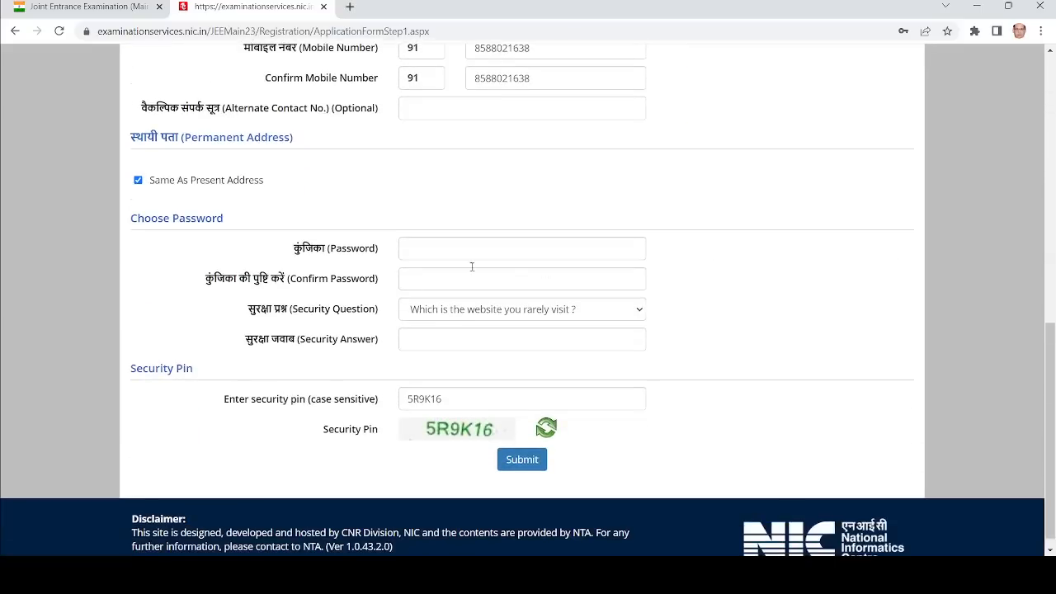
pyautogui.click(456, 247)
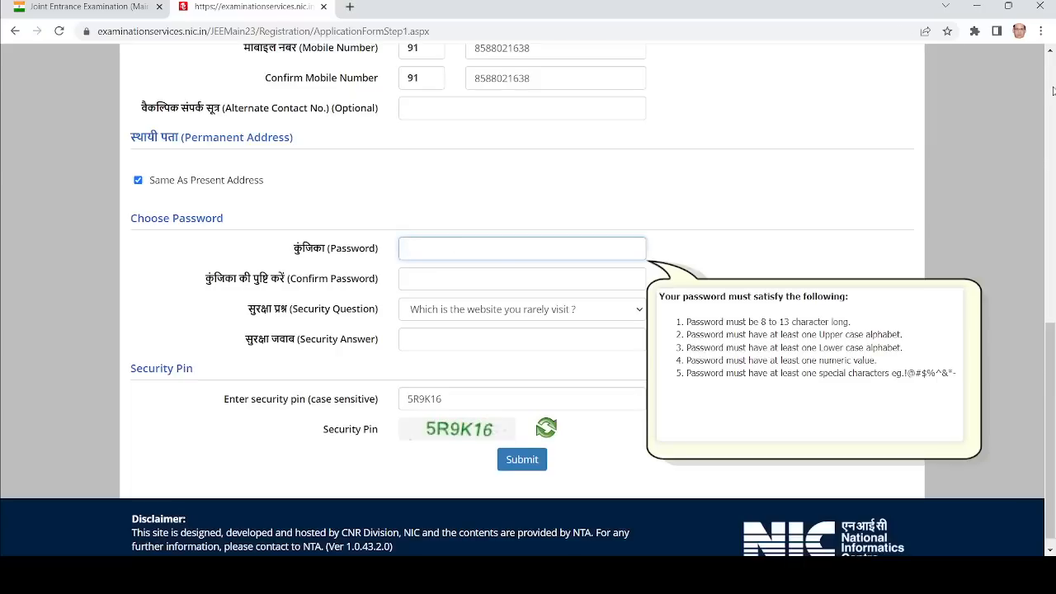
pyautogui.write('******')
pyautogui.click(553, 285)
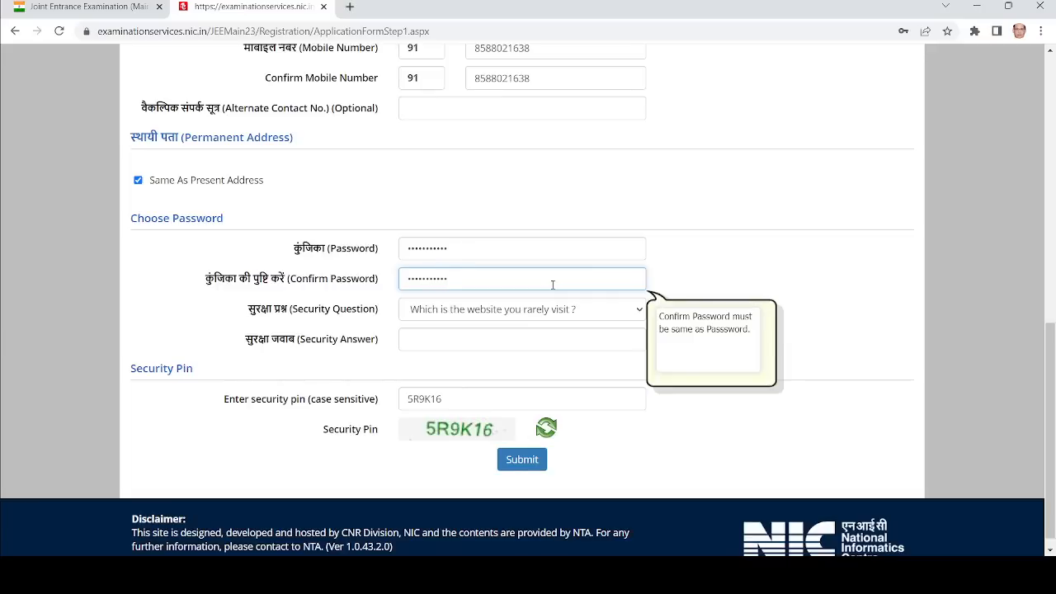
# Enter the security answer and submit the registration form.
pyautogui.click(550, 347)
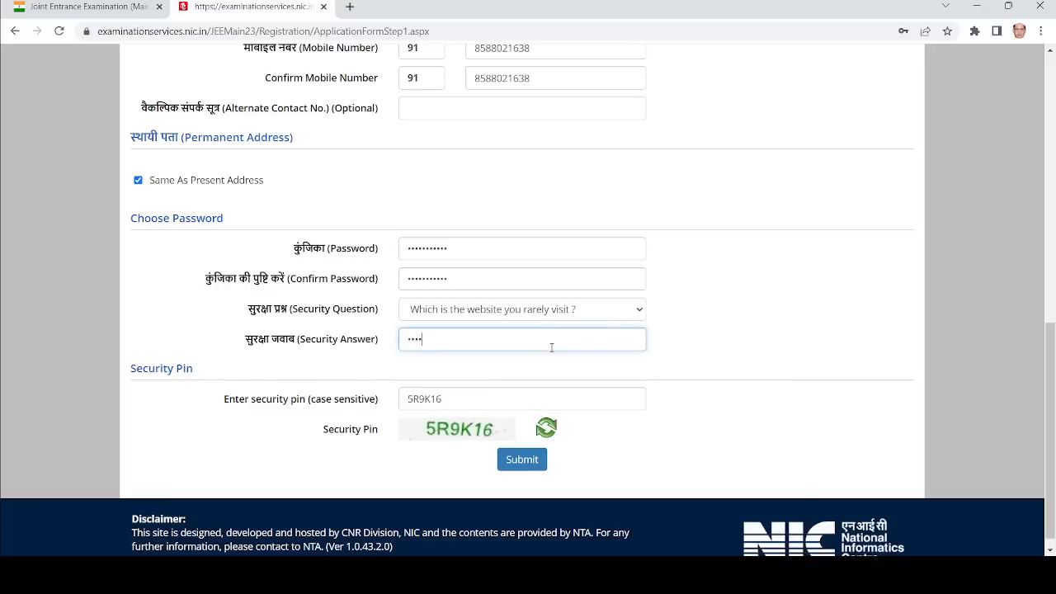
pyautogui.write('•••••••••')
pyautogui.click(539, 465)
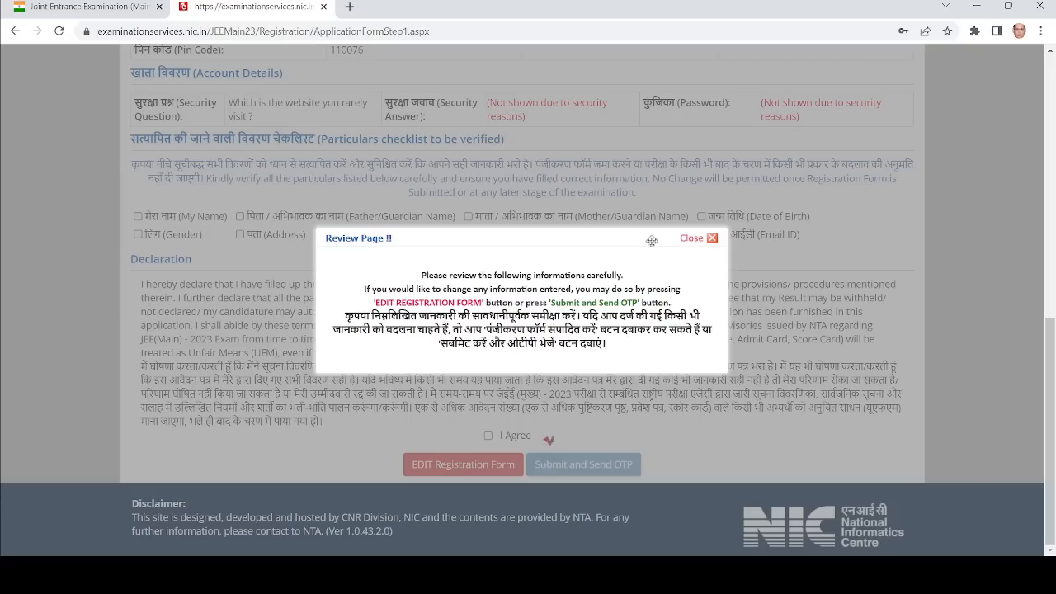
# Close the review notice and tick all particulars checklist boxes and the I Agree declaration.
pyautogui.click(693, 238)
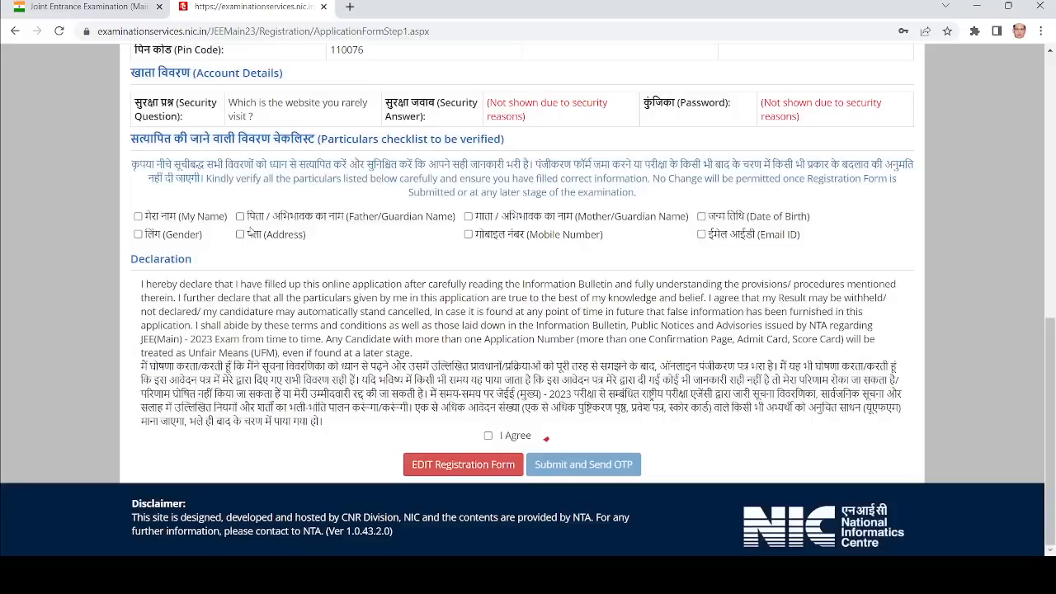
pyautogui.click(138, 216)
pyautogui.click(138, 234)
pyautogui.click(240, 216)
pyautogui.click(240, 234)
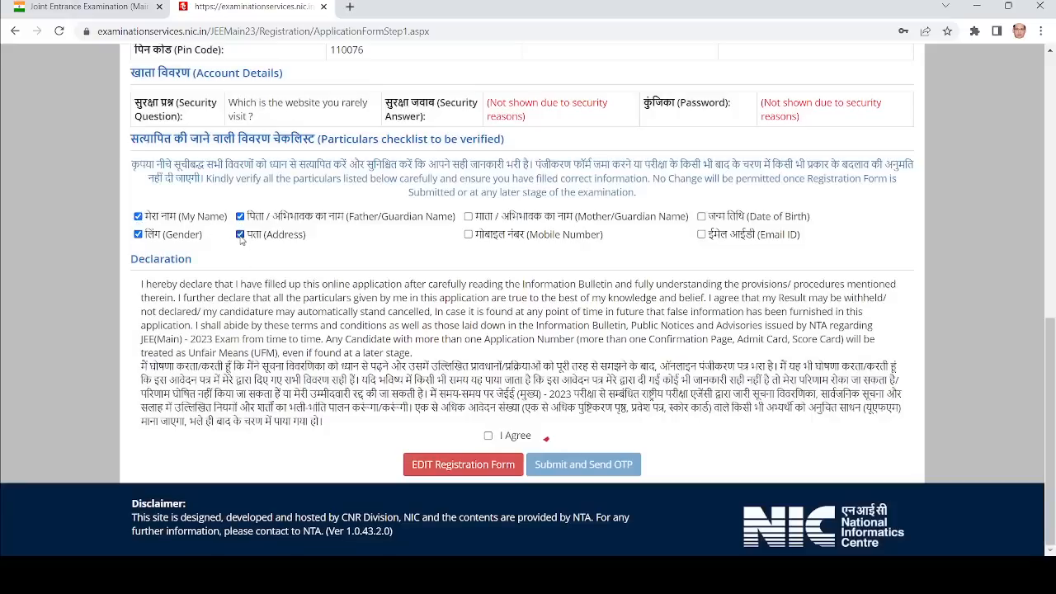
pyautogui.click(468, 216)
pyautogui.click(467, 235)
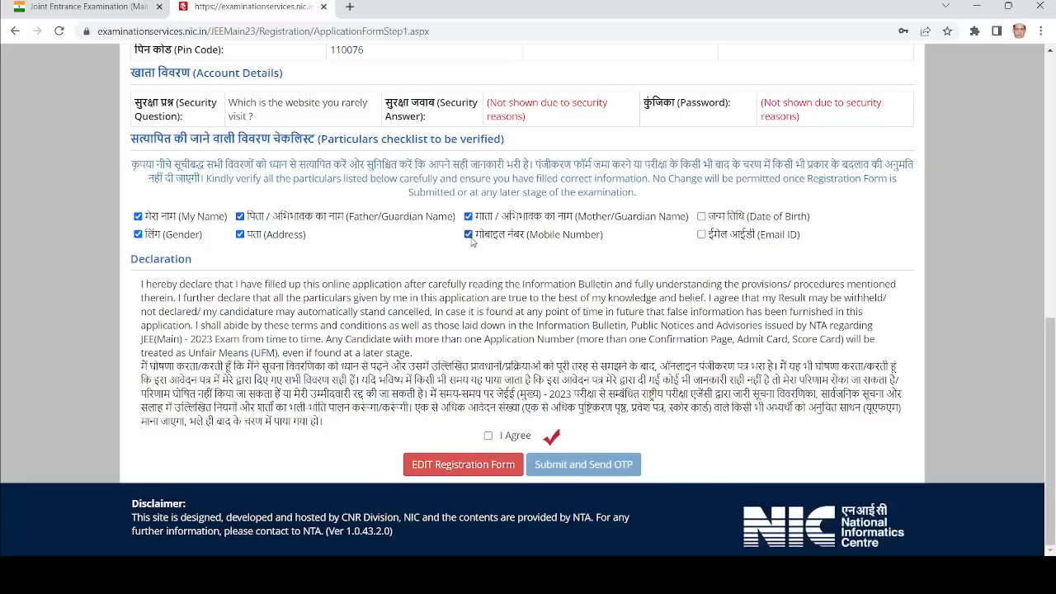
pyautogui.click(701, 216)
pyautogui.click(701, 235)
pyautogui.click(487, 435)
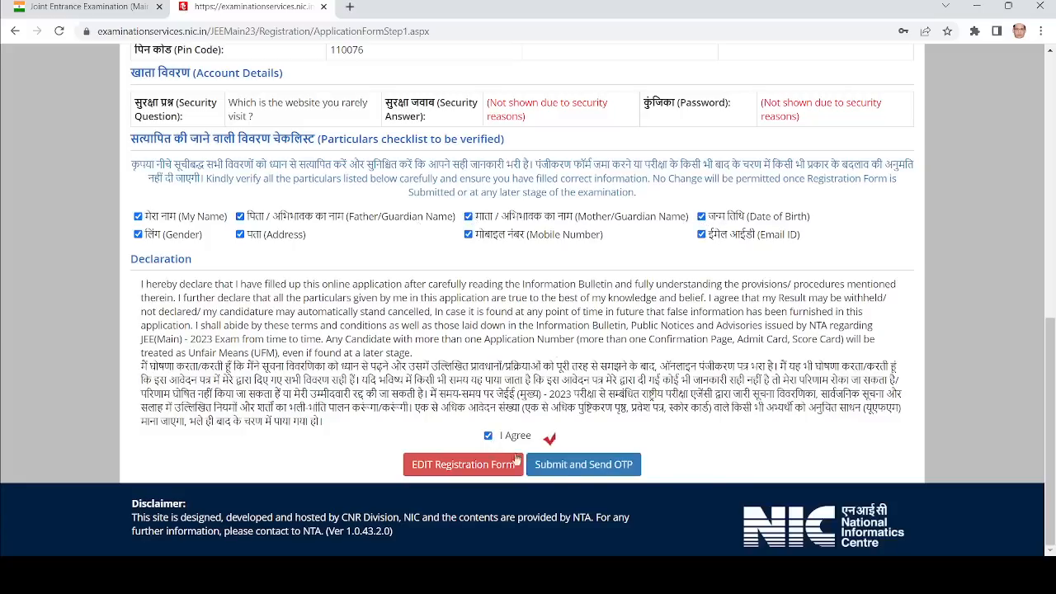
# Submit and confirm sending the OTP, then enter the received one-time password and submit the registration form.
pyautogui.click(569, 465)
pyautogui.click(506, 326)
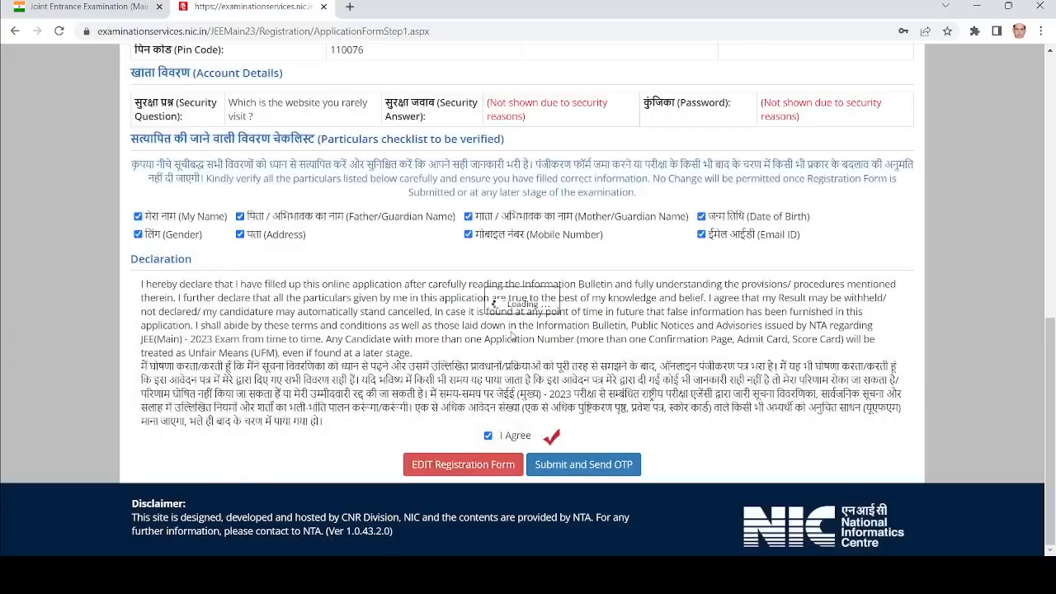
pyautogui.click(587, 363)
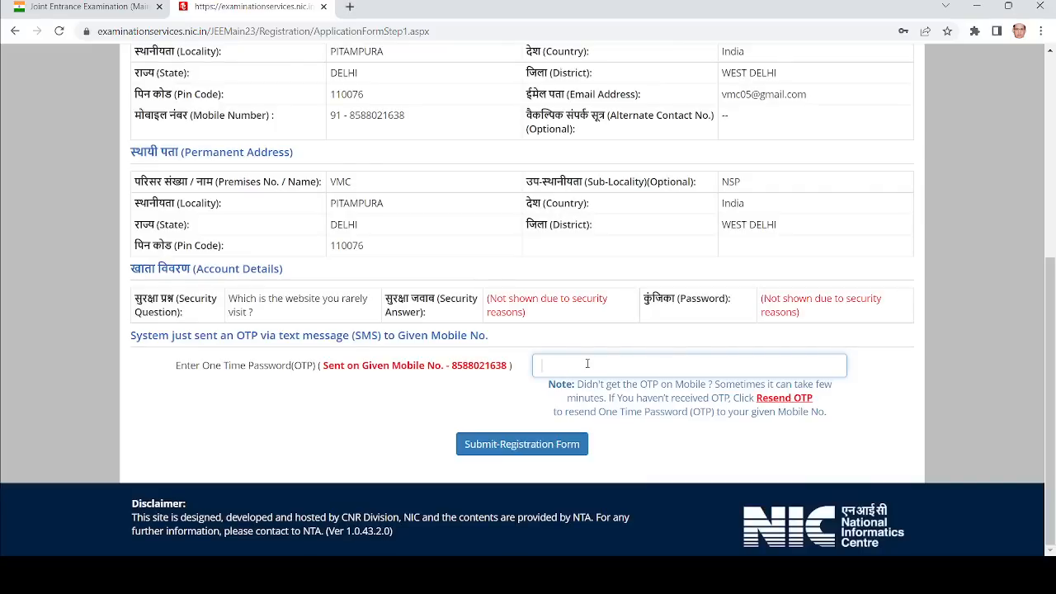
pyautogui.click(545, 447)
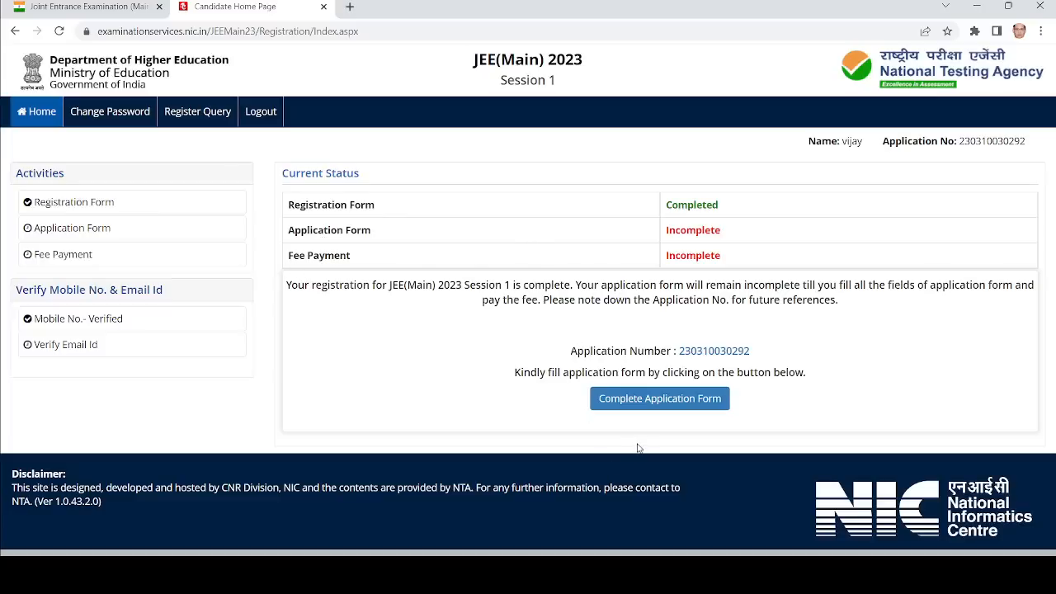
# Open the application form and go to its Contact Details section.
pyautogui.click(651, 402)
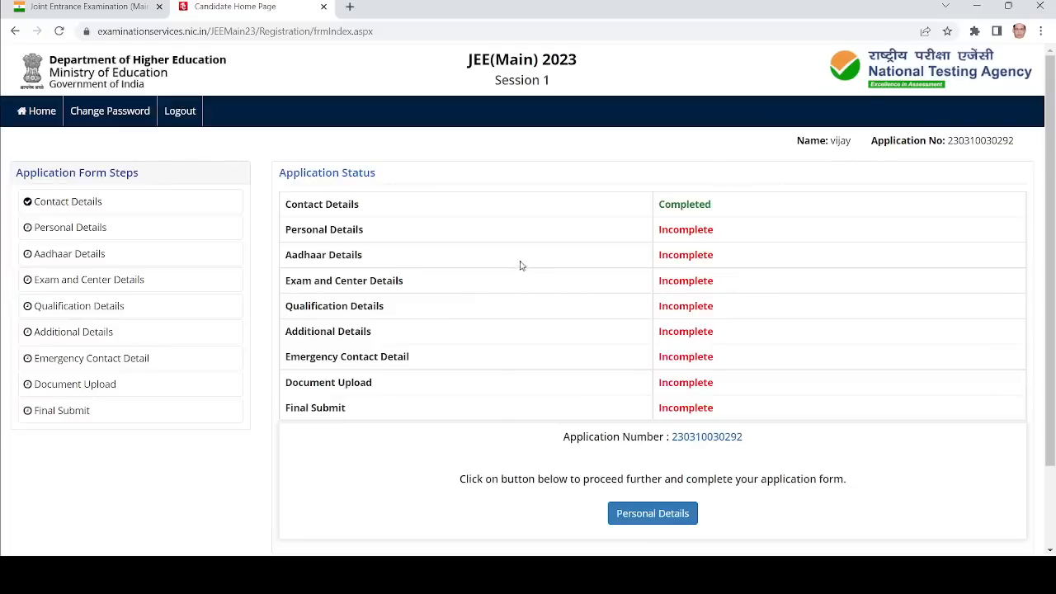
pyautogui.click(141, 212)
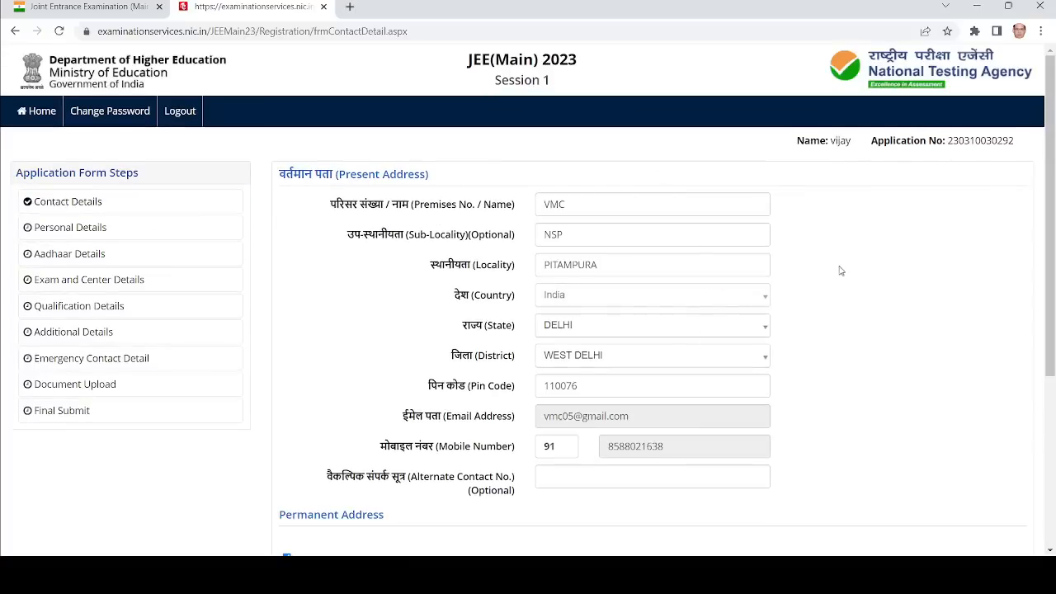
# Enter the displayed security pin and save the Contact Details section, confirming the submission.
pyautogui.scroll(-2, 840, 270)
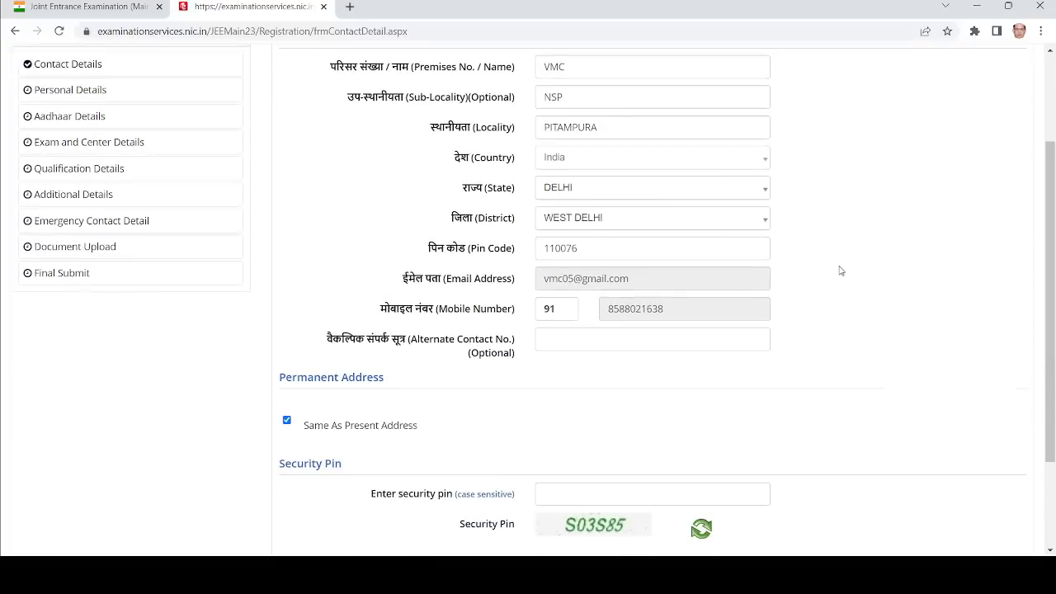
pyautogui.scroll(-2, 841, 271)
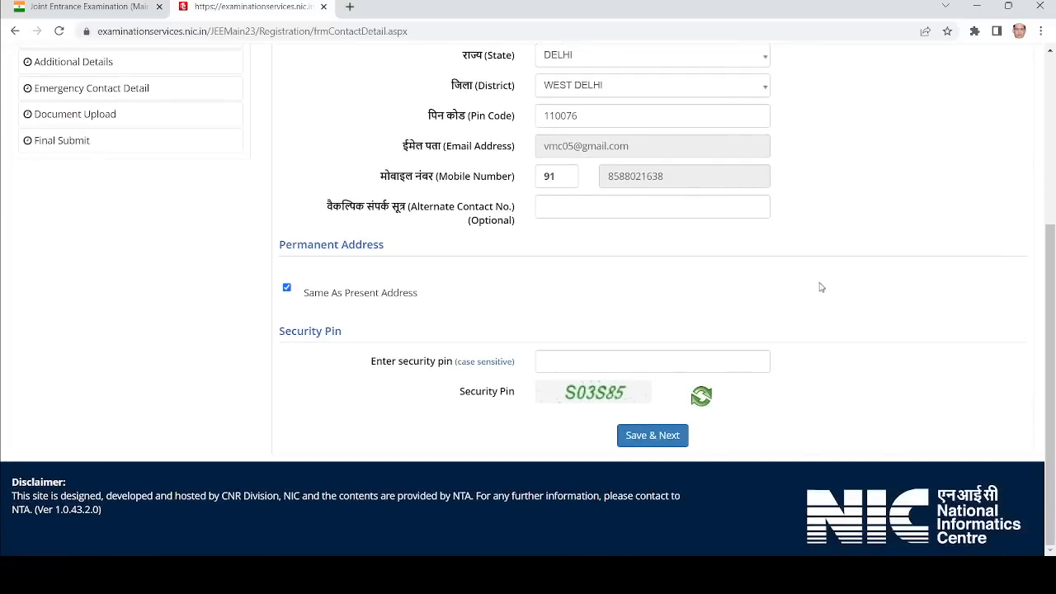
pyautogui.scroll(4, 751, 325)
pyautogui.scroll(-4, 751, 325)
pyautogui.click(559, 365)
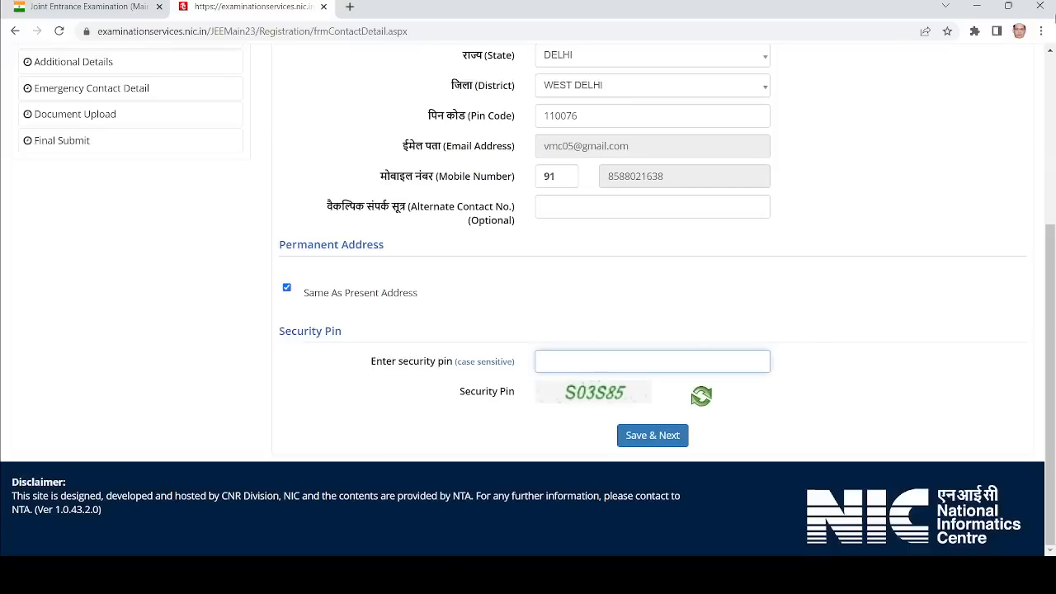
pyautogui.write('S03S85')
pyautogui.click(669, 446)
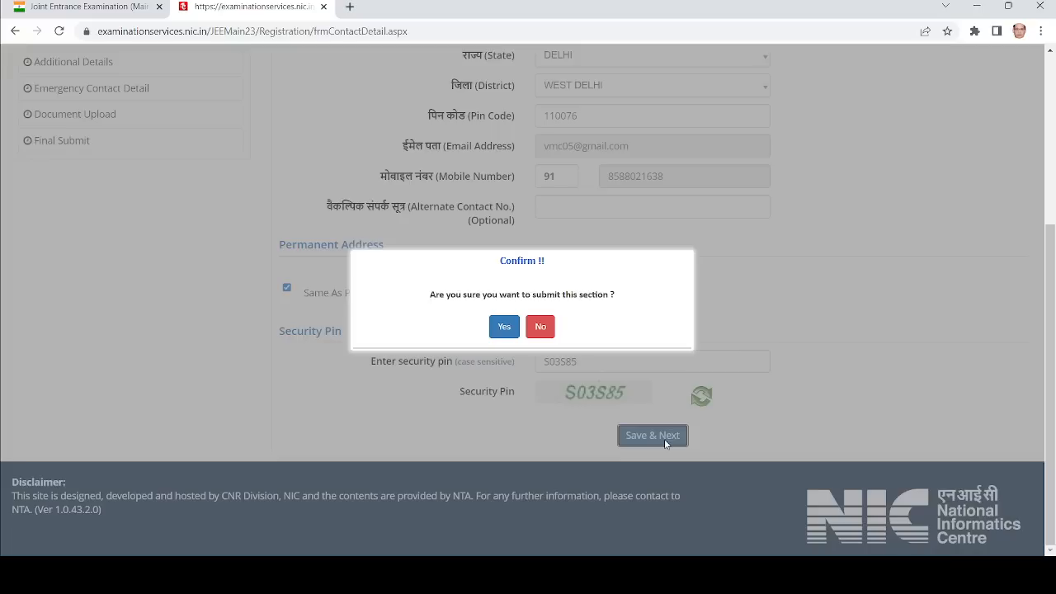
pyautogui.click(504, 326)
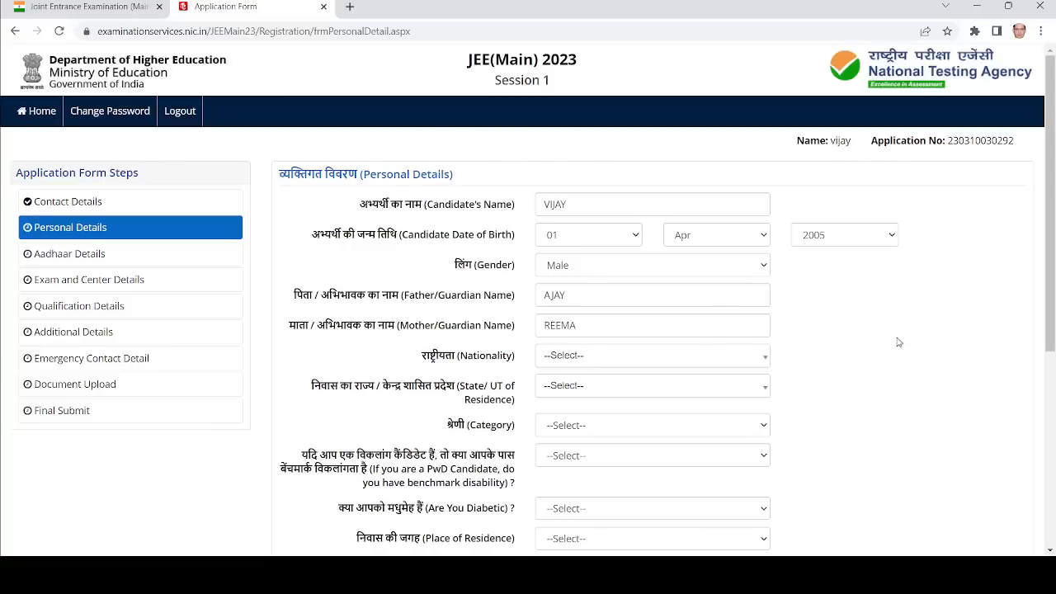
# Set nationality to Indian and the state of residence to DELHI (NCT) in Personal Details.
pyautogui.scroll(-1, 898, 342)
pyautogui.click(691, 289)
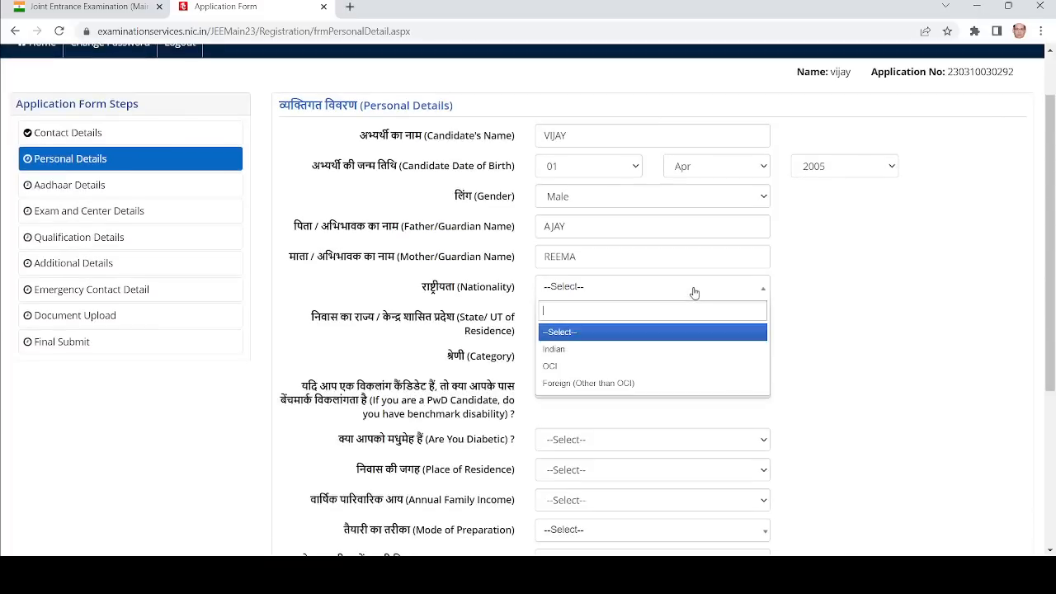
pyautogui.click(644, 350)
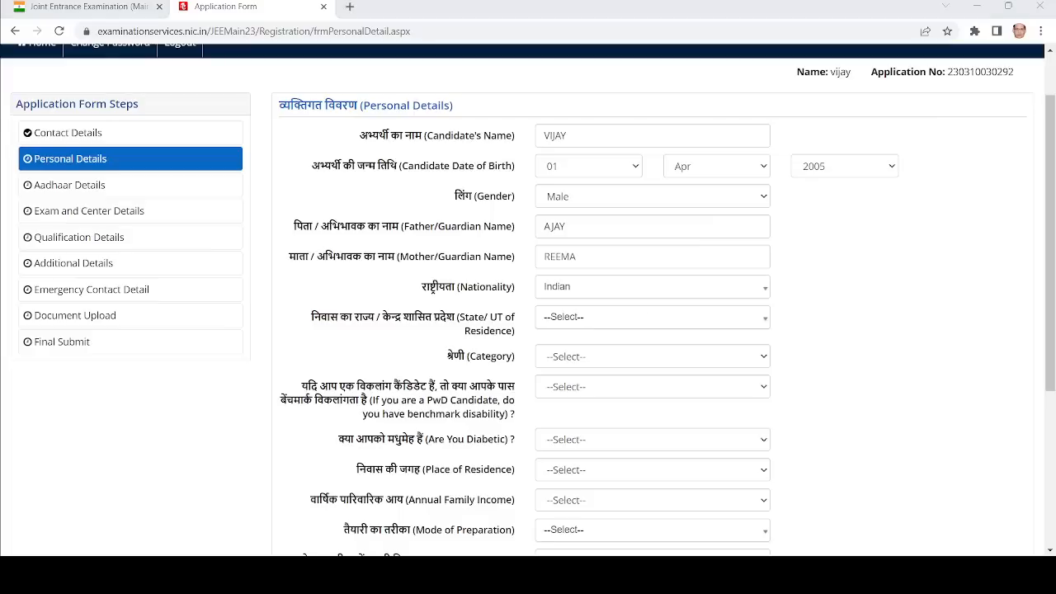
pyautogui.click(635, 319)
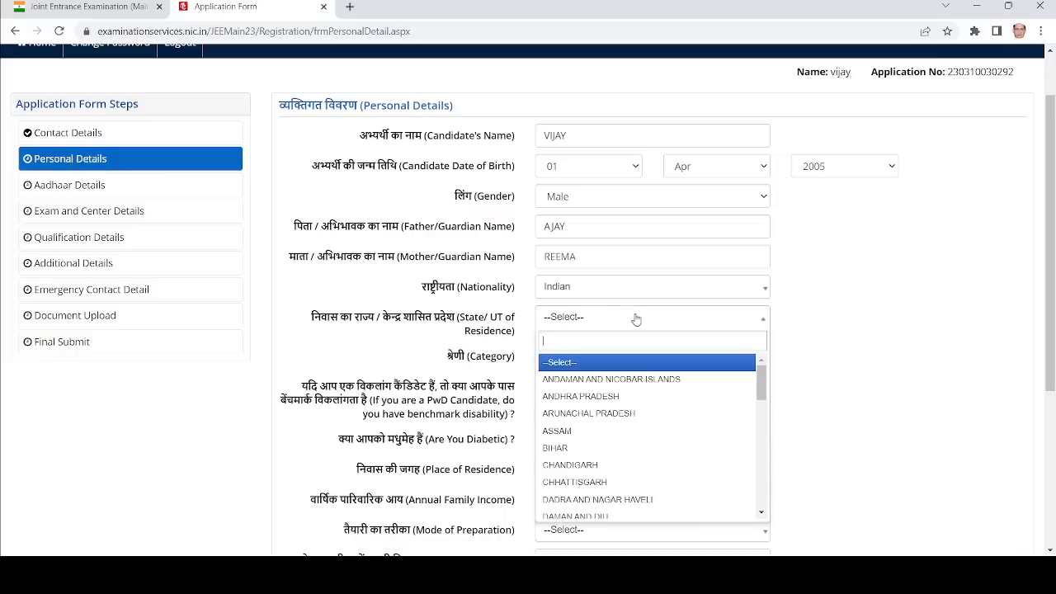
pyautogui.write('DE')
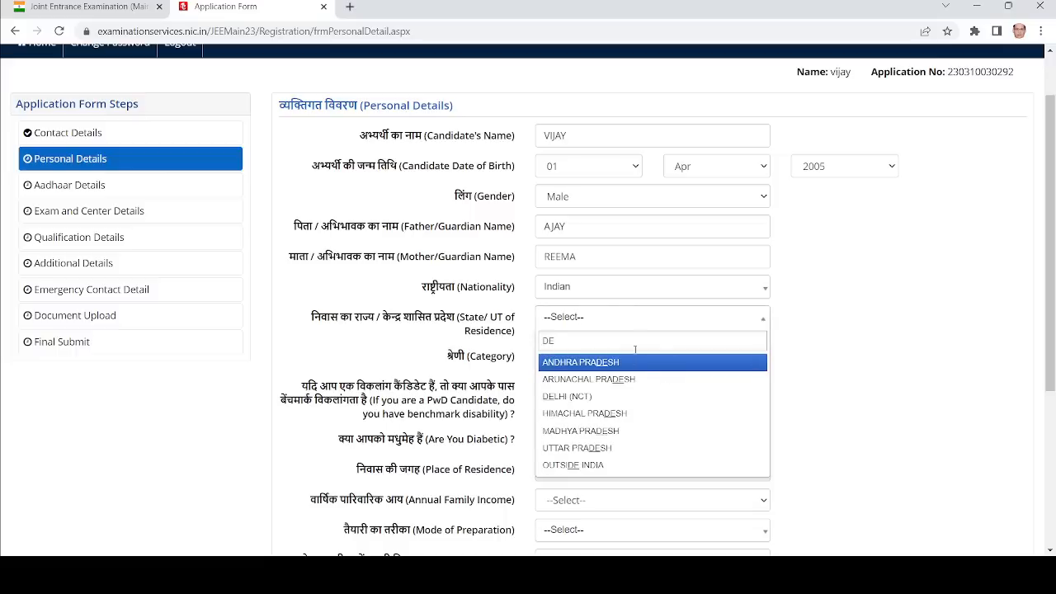
pyautogui.click(626, 400)
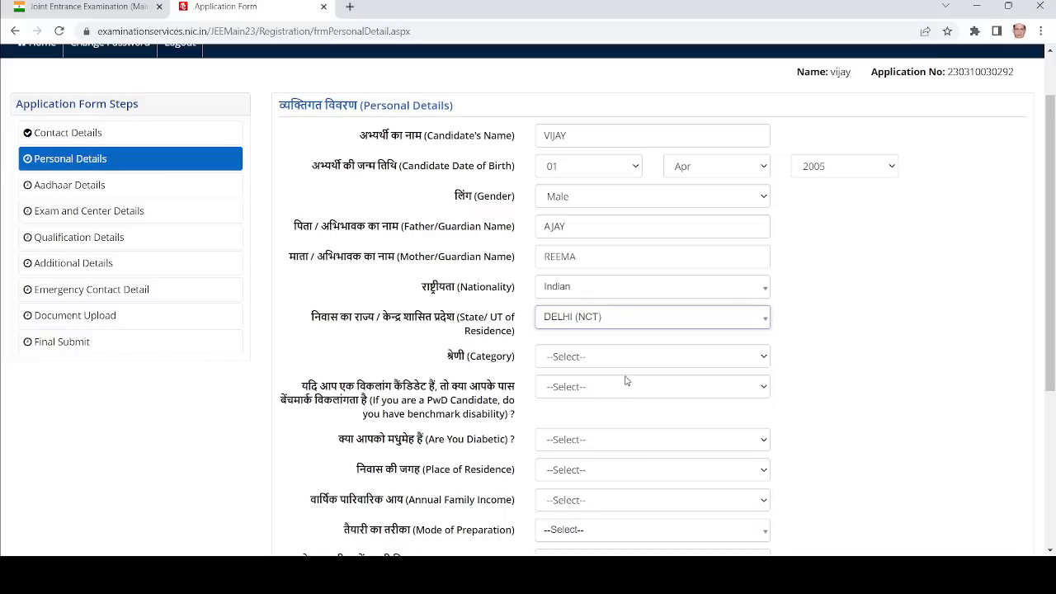
# Set the category to General and the benchmark disability answer to No.
pyautogui.press('Tab')
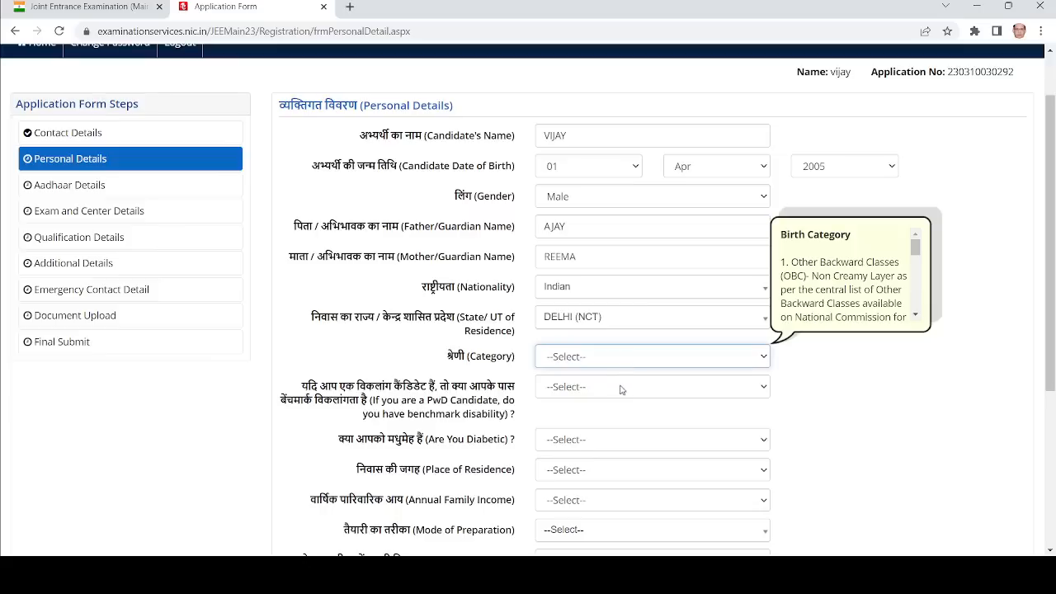
pyautogui.press('g')
pyautogui.click(874, 418)
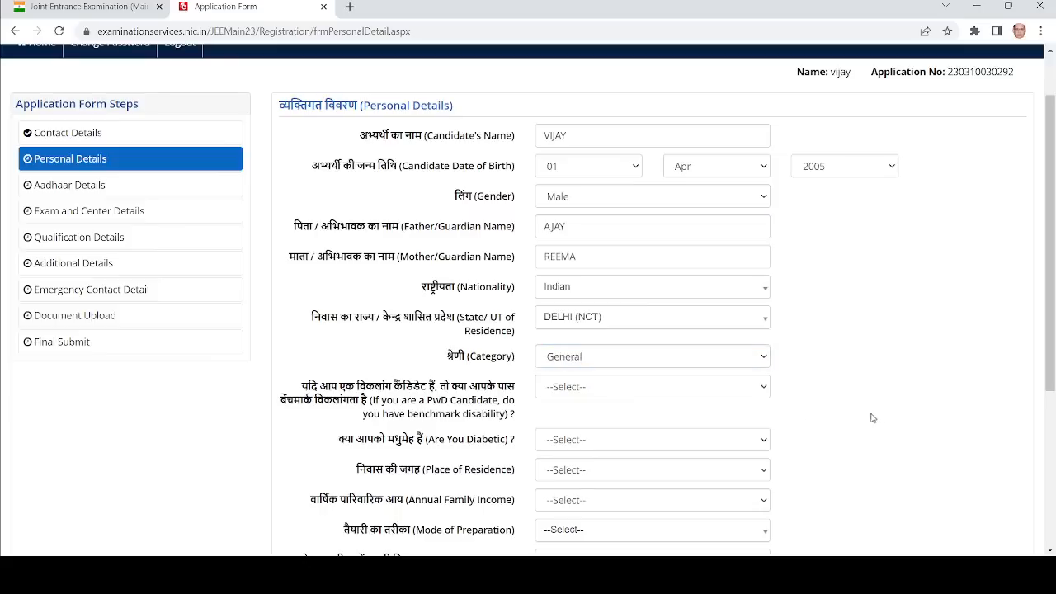
pyautogui.click(608, 393)
pyautogui.click(605, 434)
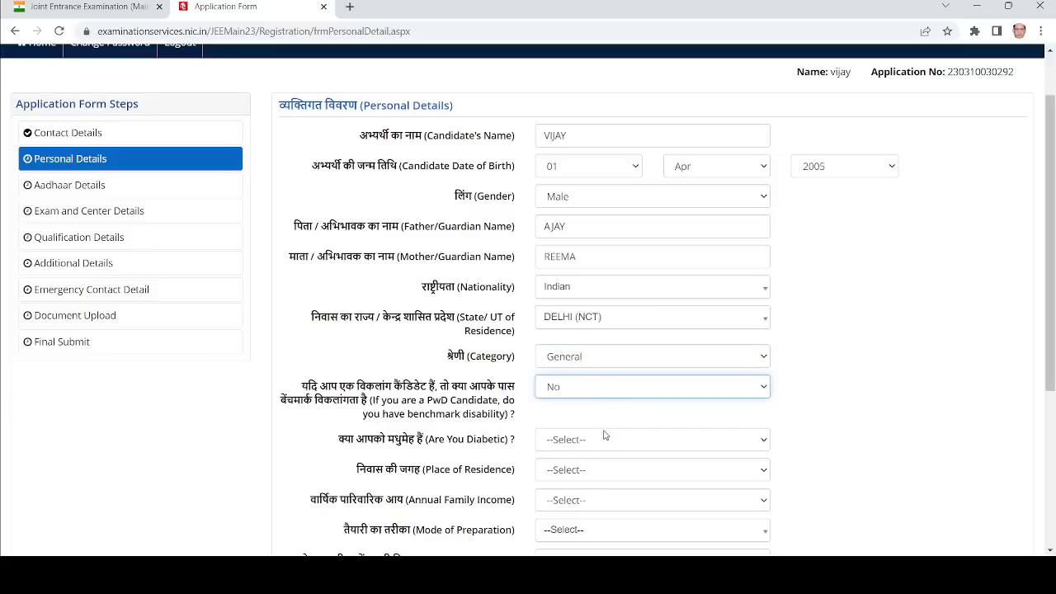
pyautogui.click(865, 419)
pyautogui.scroll(-2, 742, 416)
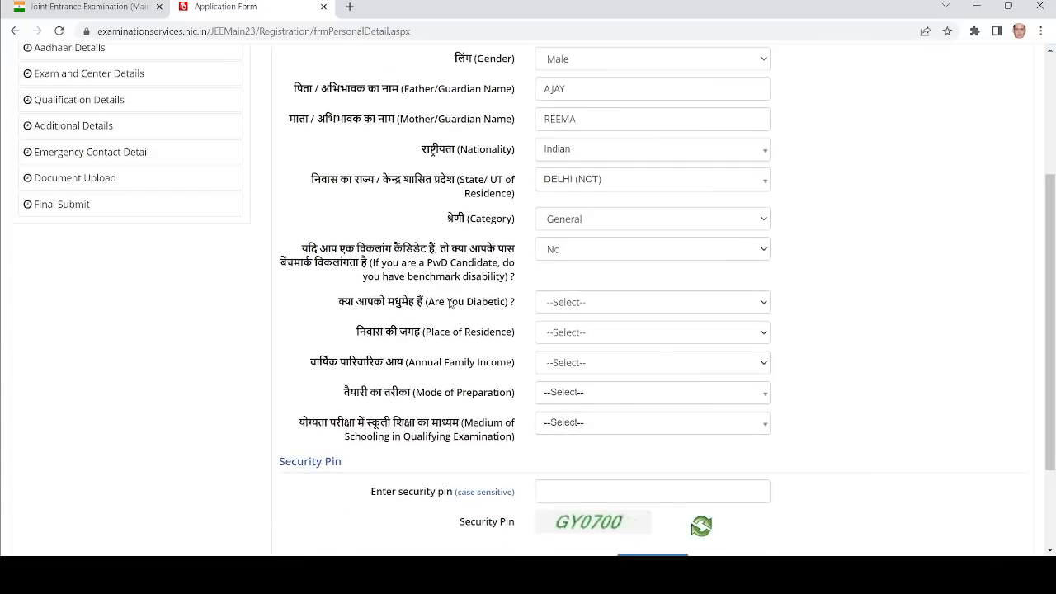
# Answer No to being diabetic and set the place of residence to Urban.
pyautogui.click(583, 303)
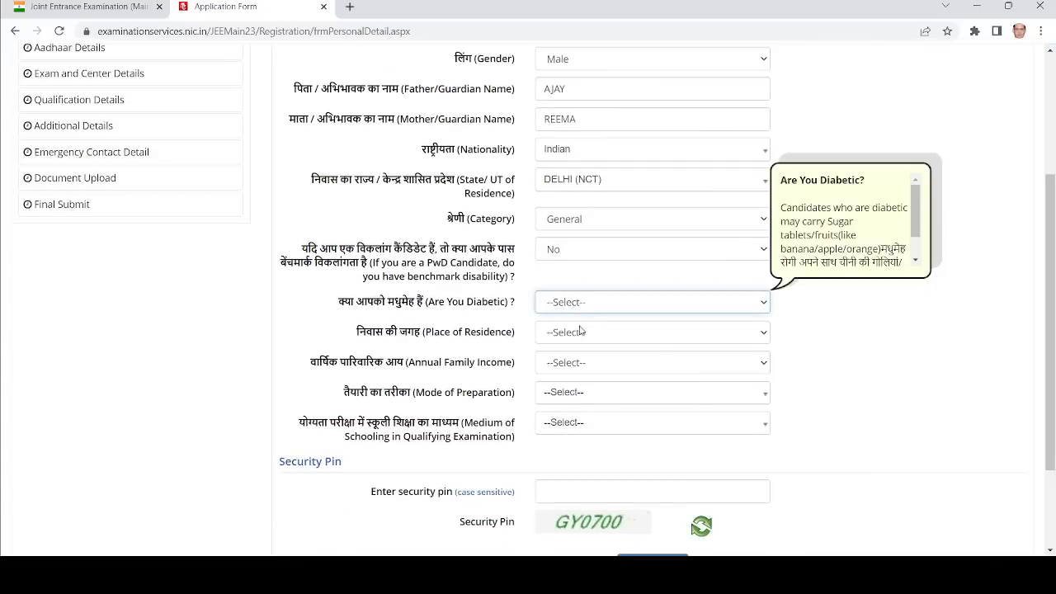
pyautogui.press('n')
pyautogui.click(877, 355)
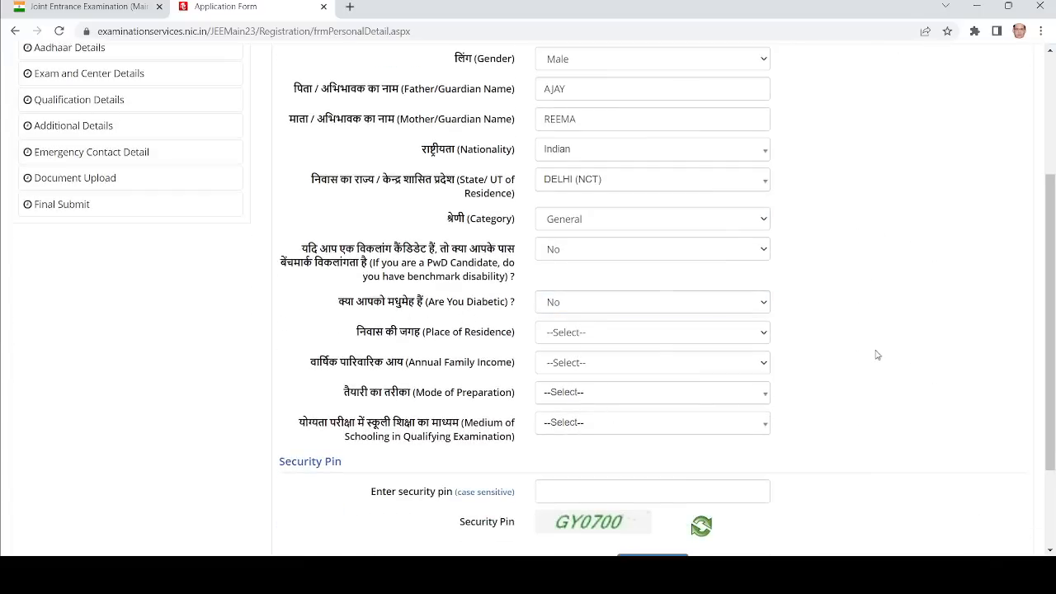
pyautogui.click(649, 335)
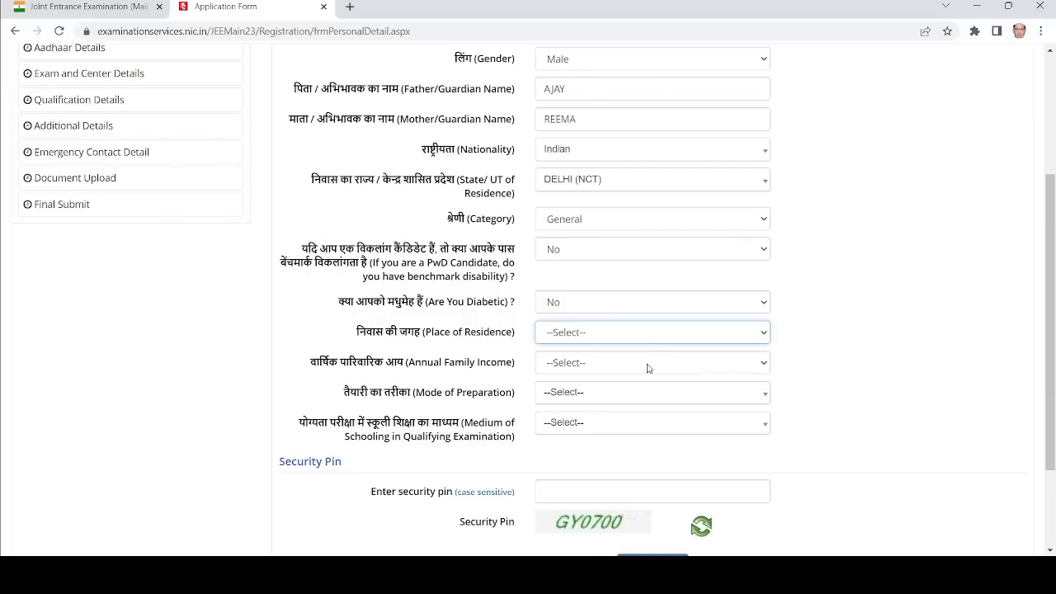
pyautogui.press('u')
pyautogui.click(644, 364)
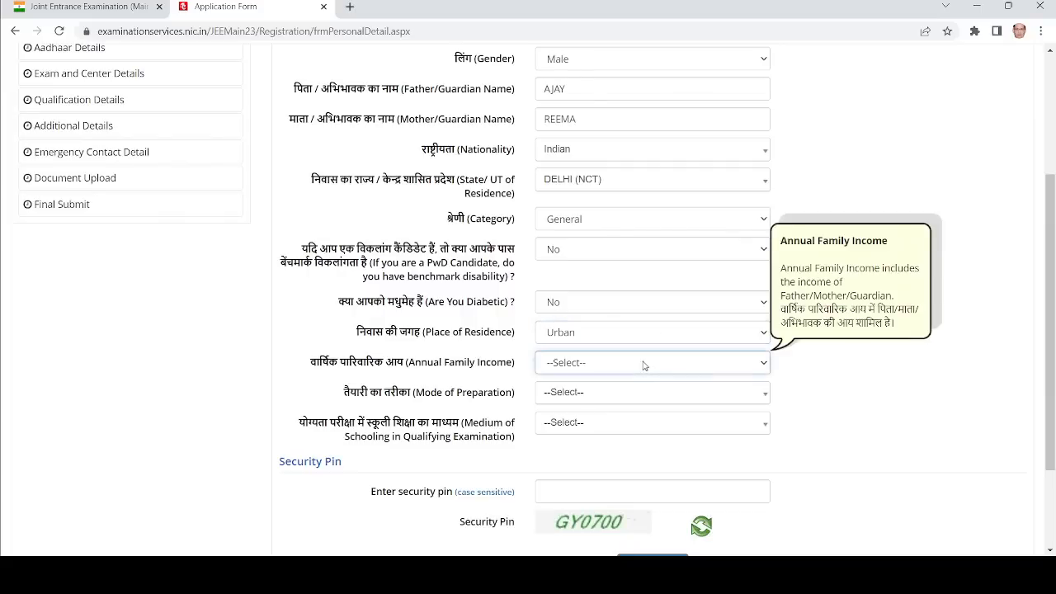
pyautogui.click(643, 488)
pyautogui.click(898, 414)
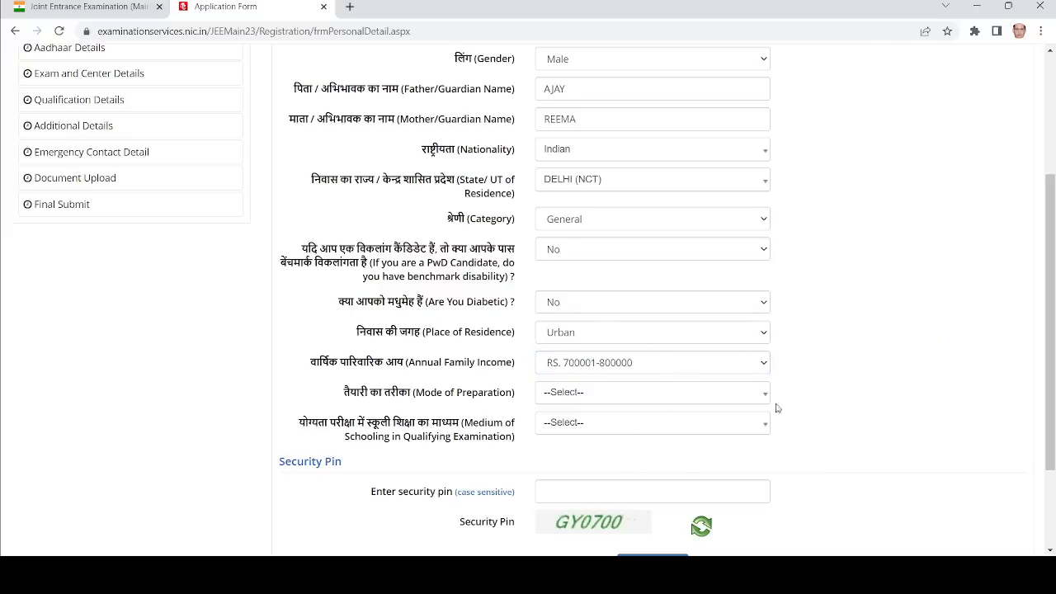
pyautogui.click(642, 396)
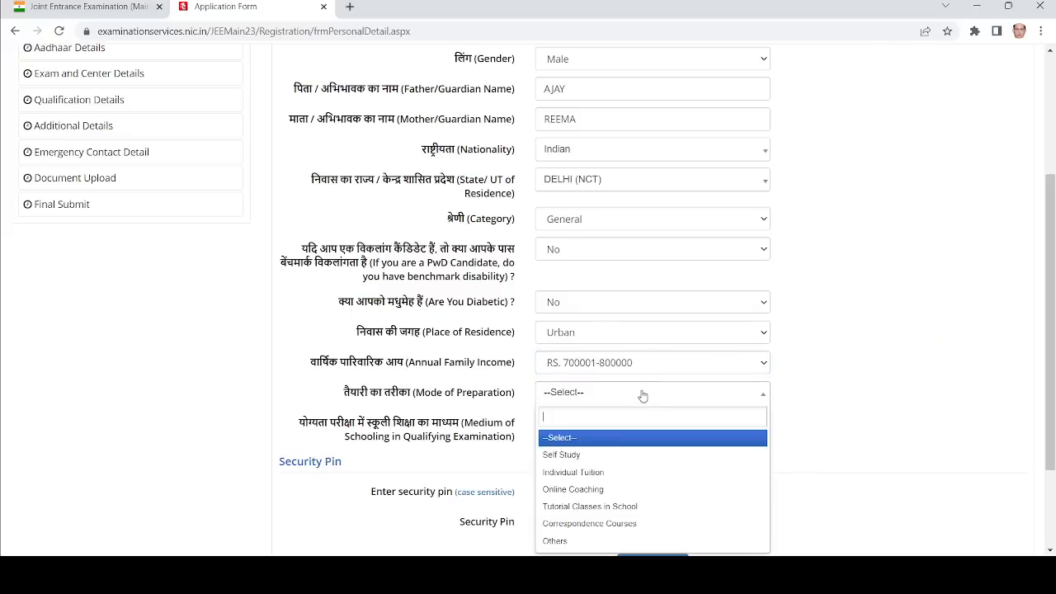
pyautogui.click(645, 507)
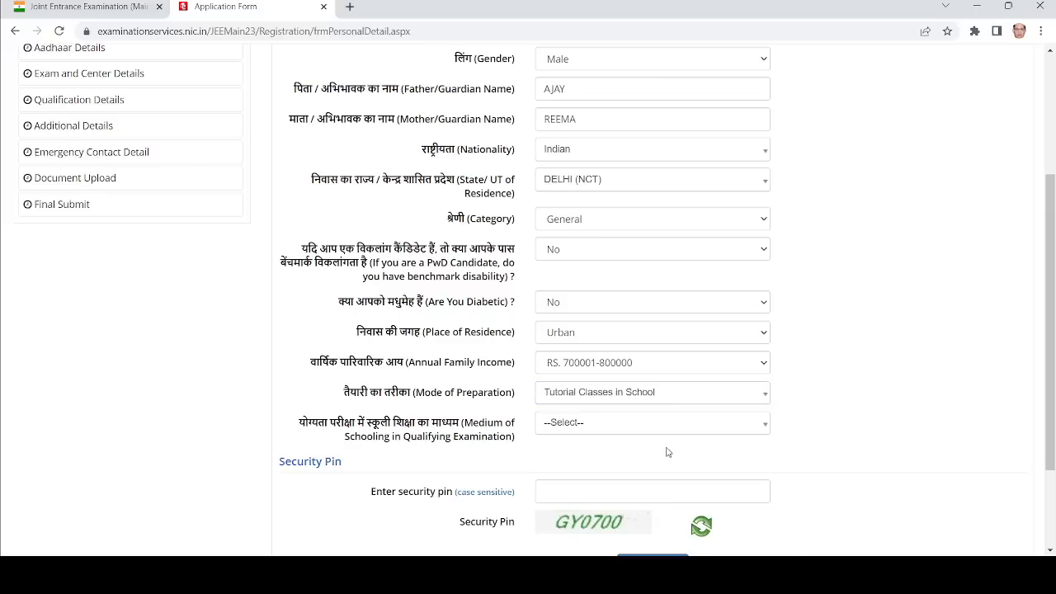
# Set the medium of schooling in the qualifying examination to English.
pyautogui.scroll(-2, 668, 452)
pyautogui.click(666, 294)
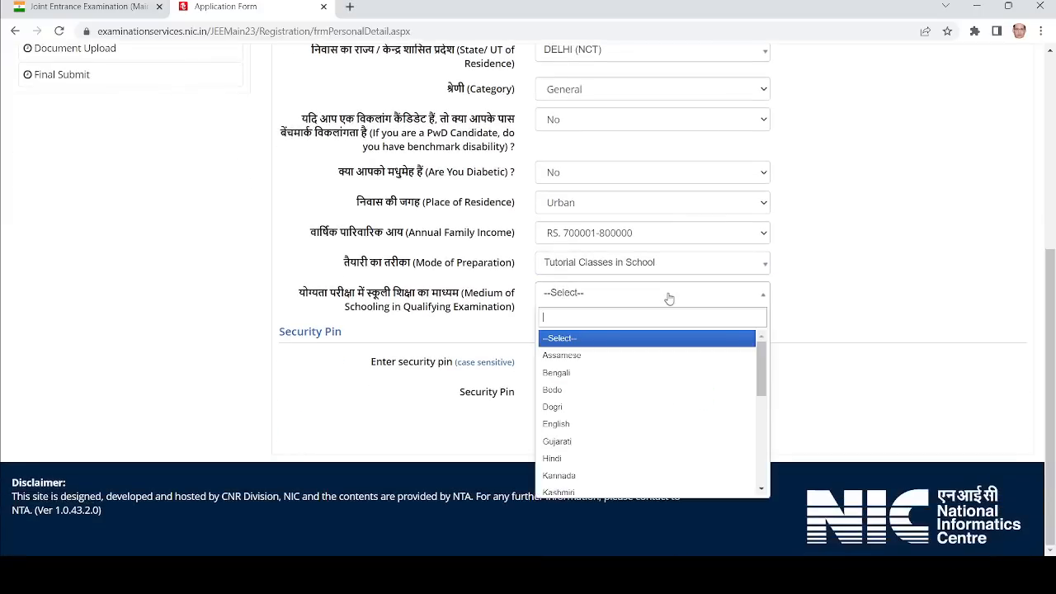
pyautogui.click(637, 424)
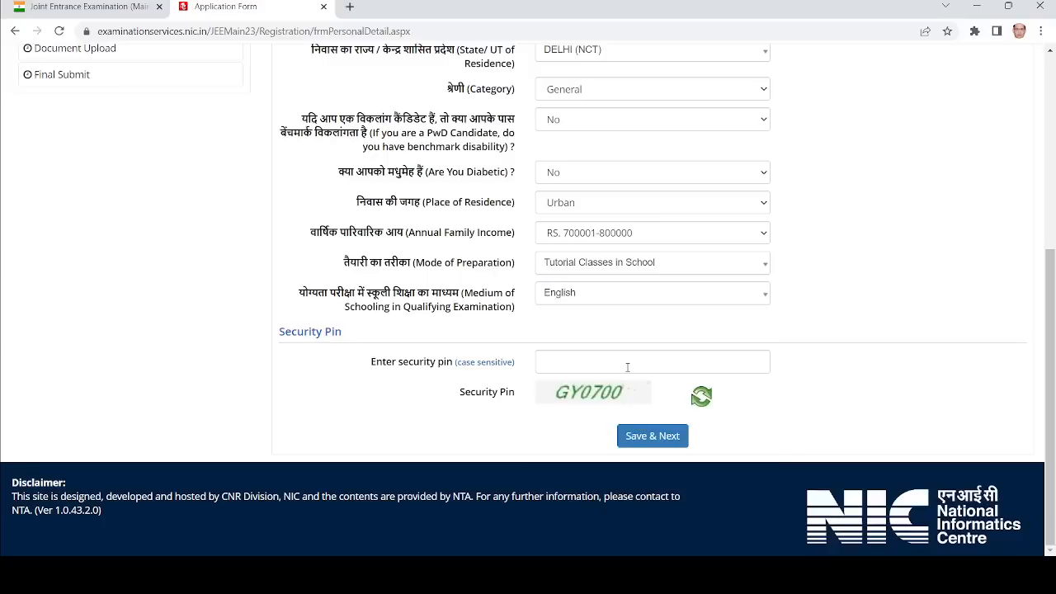
# Enter the displayed security pin and save the Personal Details section, confirming the submission.
pyautogui.click(595, 360)
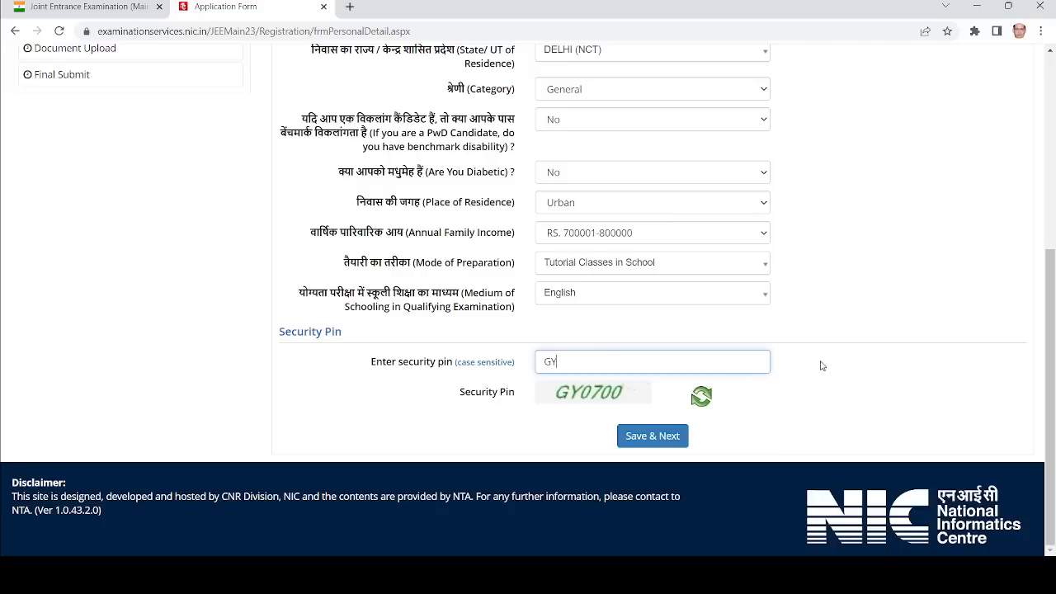
pyautogui.write('GY0700')
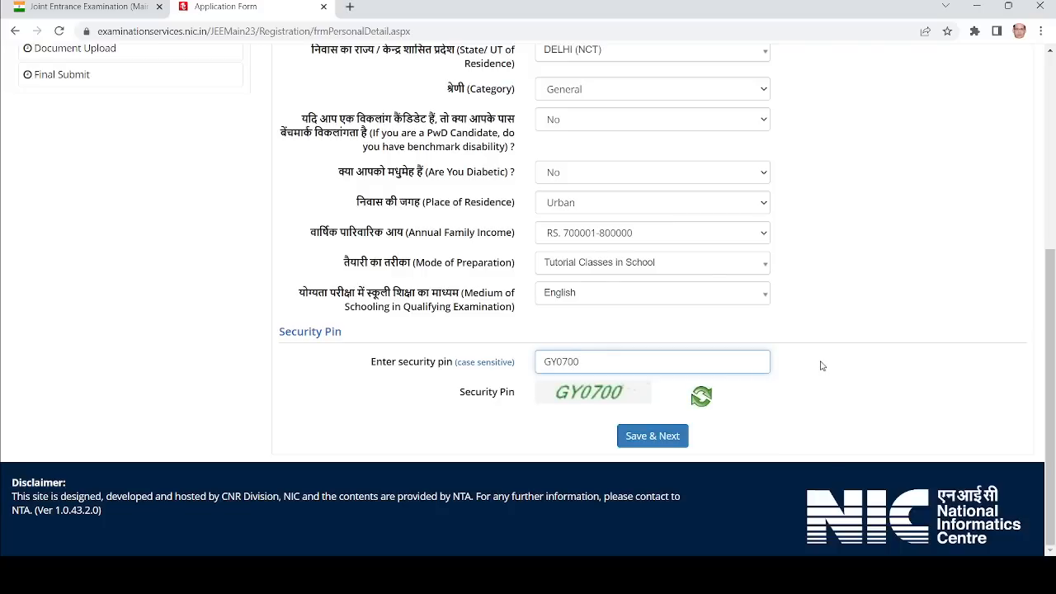
pyautogui.click(657, 441)
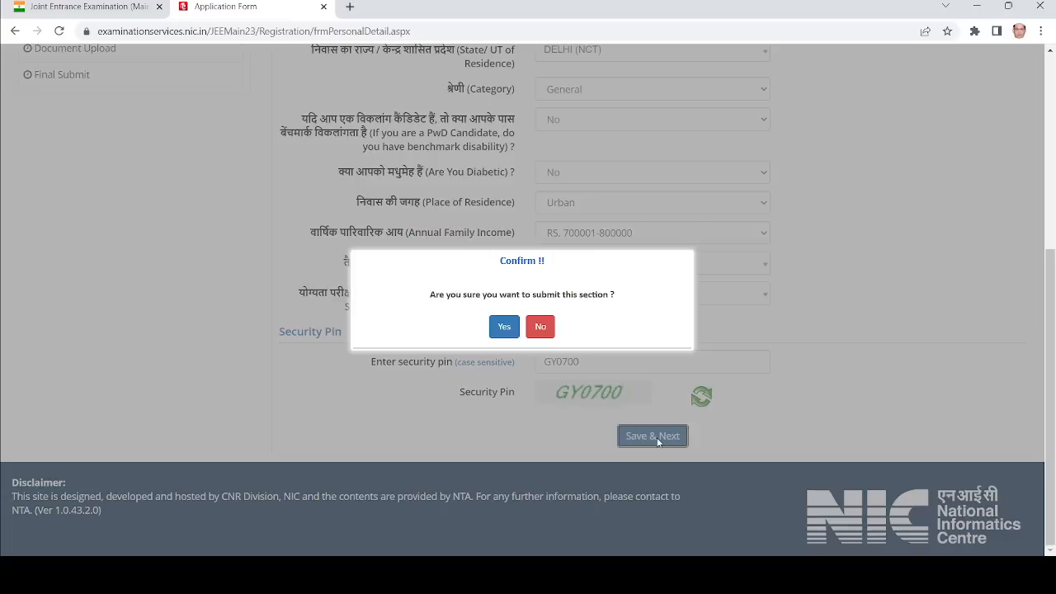
pyautogui.click(501, 329)
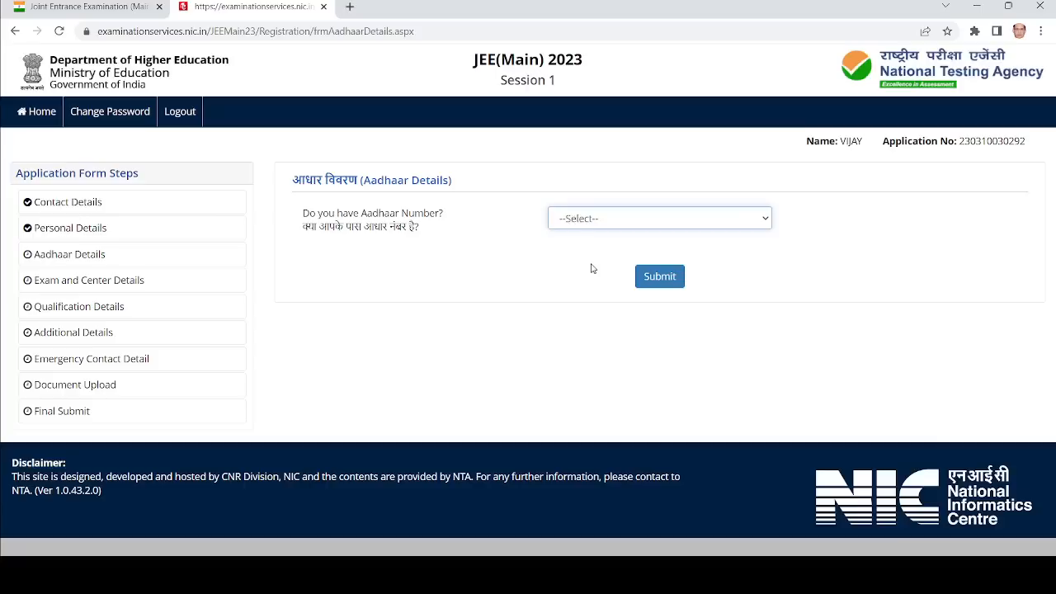
# Answer No to having an Aadhaar number and submit the Aadhaar Details section.
pyautogui.press('n')
pyautogui.click(674, 282)
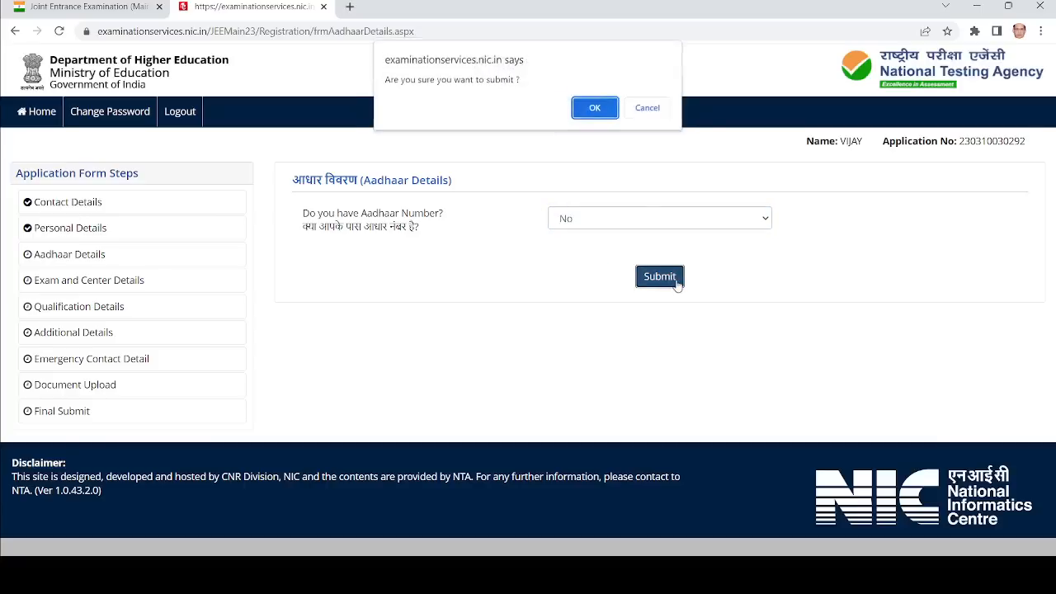
pyautogui.click(590, 108)
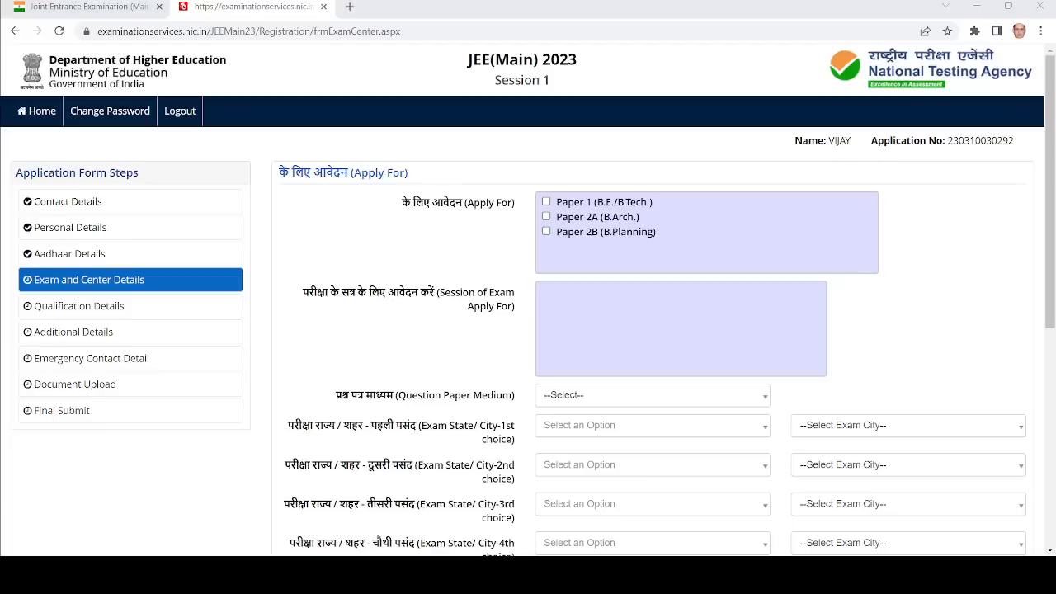
# Scroll through the Exam and Center Details form to review its fields.
pyautogui.click(663, 144)
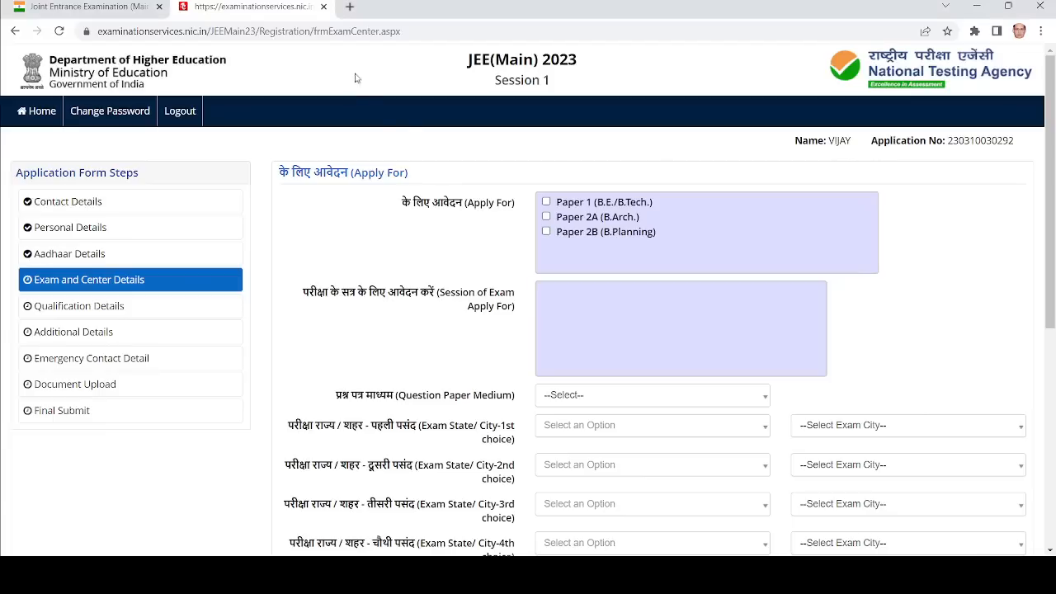
pyautogui.scroll(-1, 504, 154)
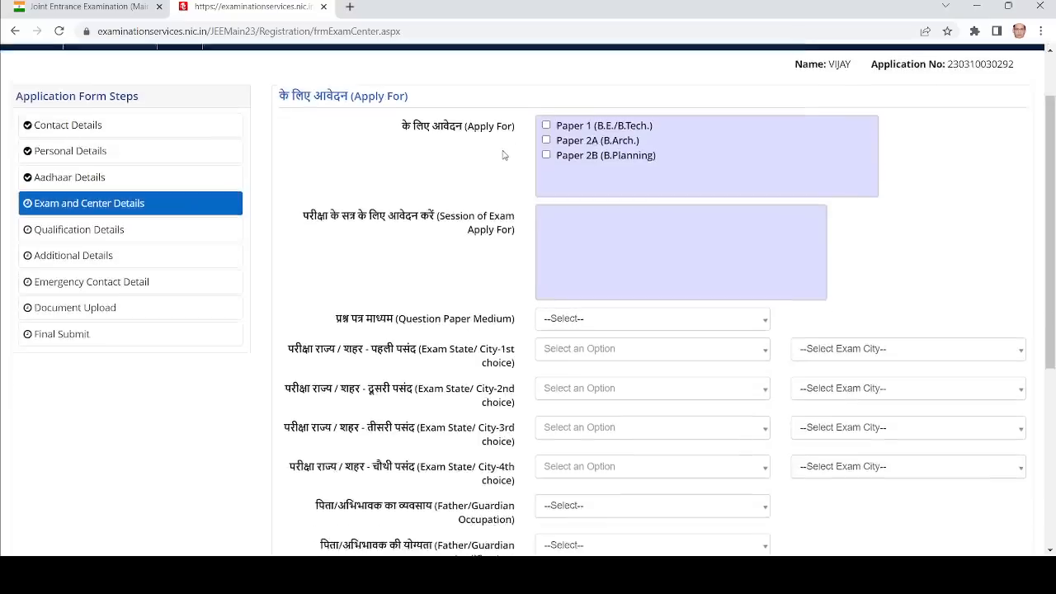
pyautogui.scroll(-2, 504, 155)
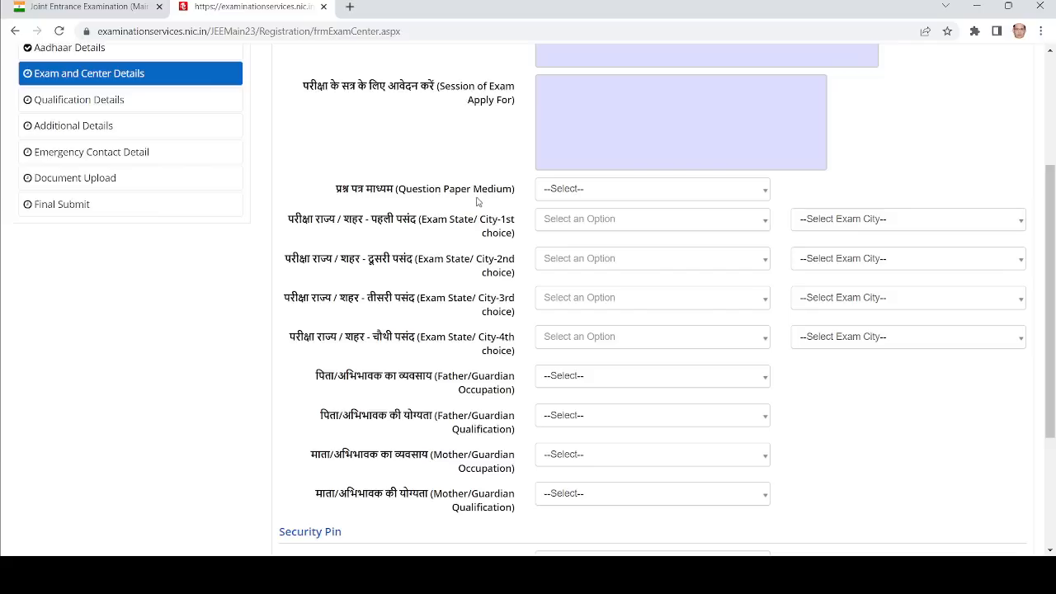
pyautogui.scroll(2, 477, 200)
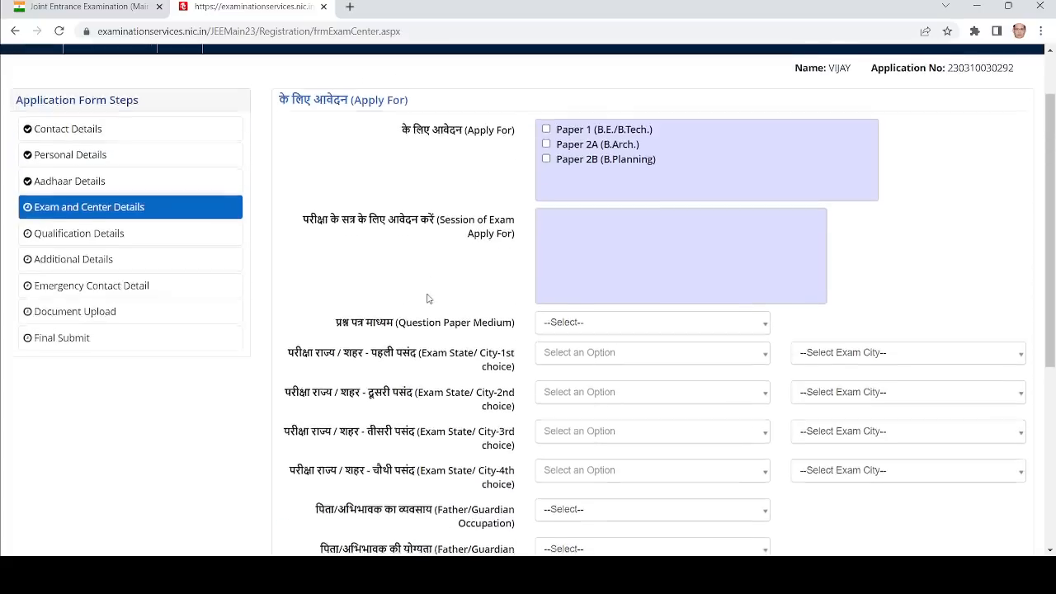
pyautogui.scroll(-2, 427, 297)
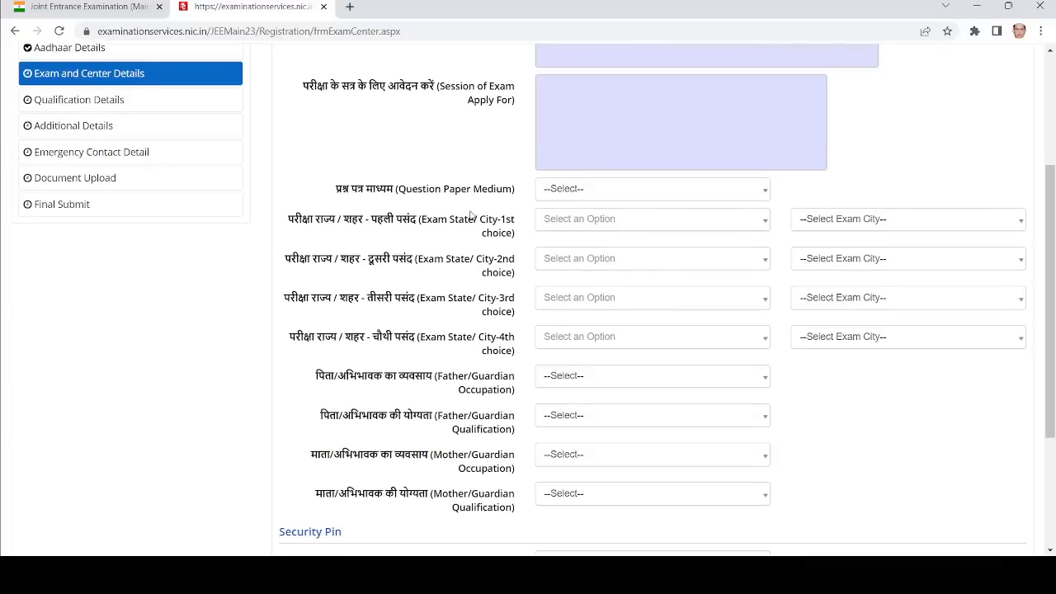
pyautogui.scroll(2, 471, 214)
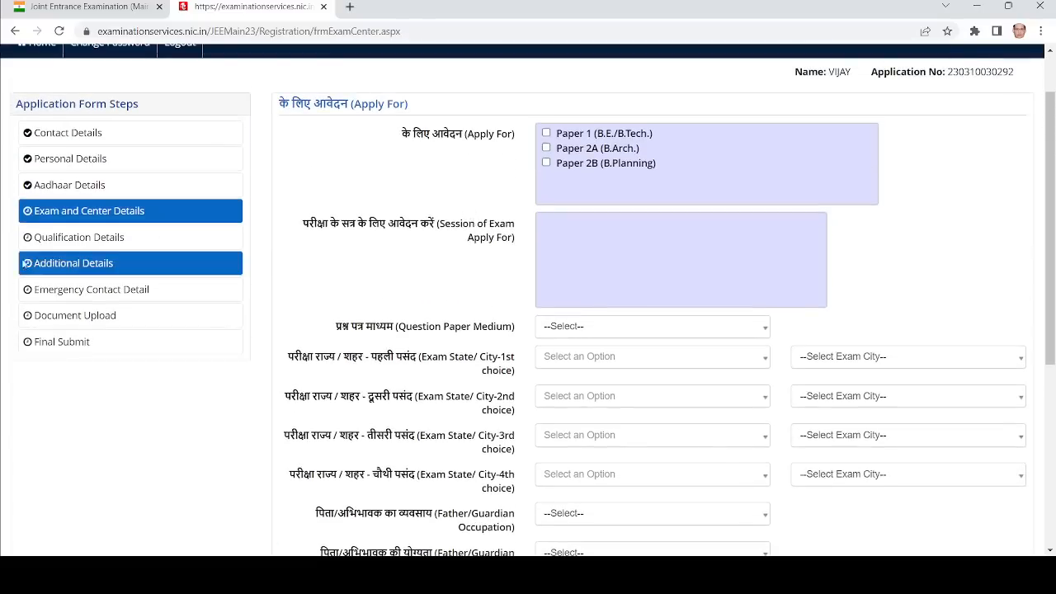
# Reopen the Aadhaar Details section, change the Aadhaar number answer to Yes and submit it, confirming.
pyautogui.click(93, 192)
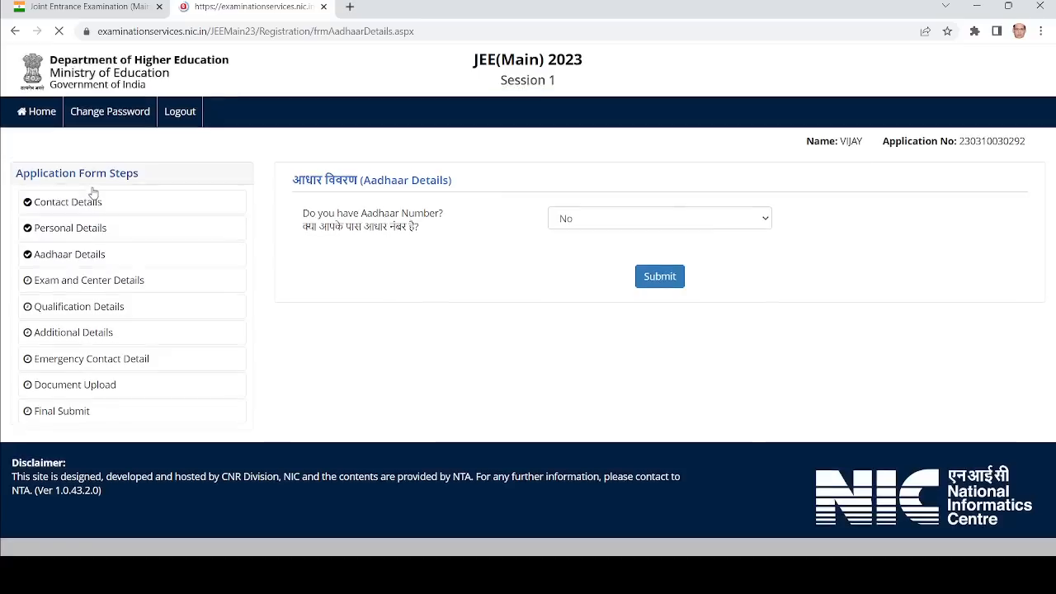
pyautogui.click(761, 223)
pyautogui.click(746, 233)
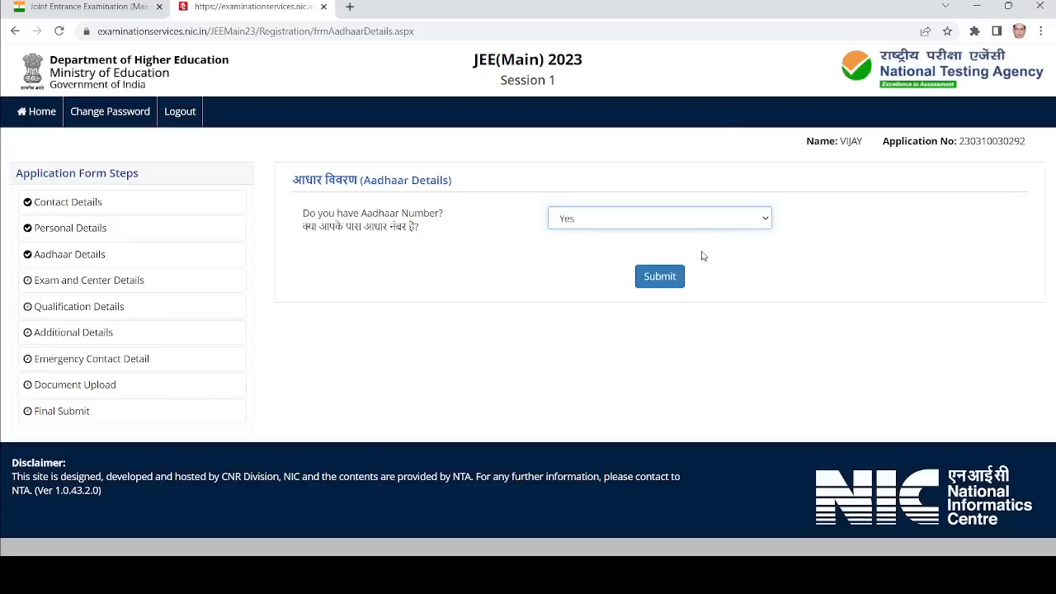
pyautogui.click(666, 282)
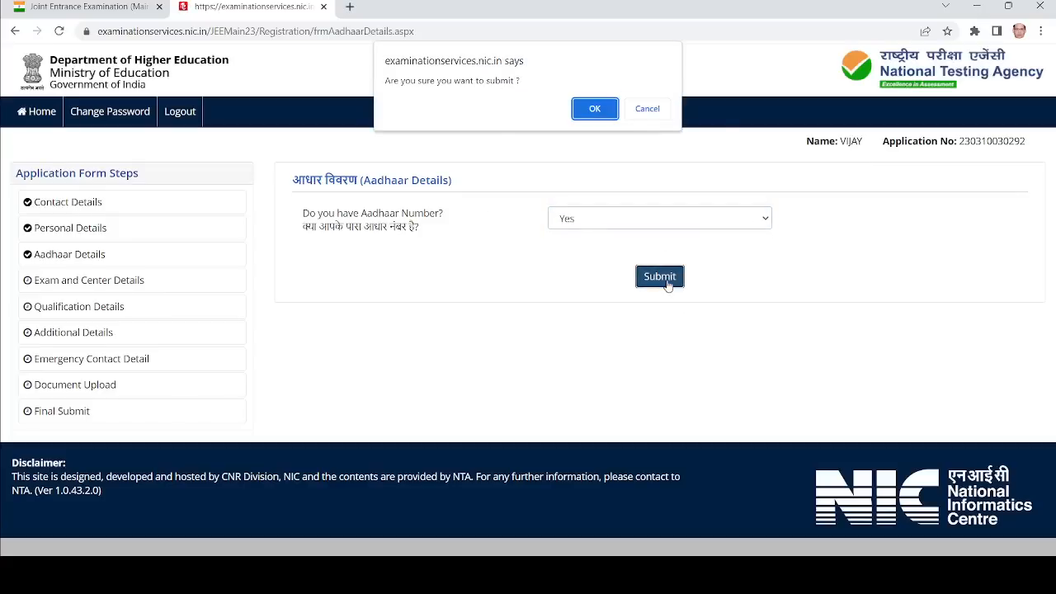
pyautogui.click(594, 109)
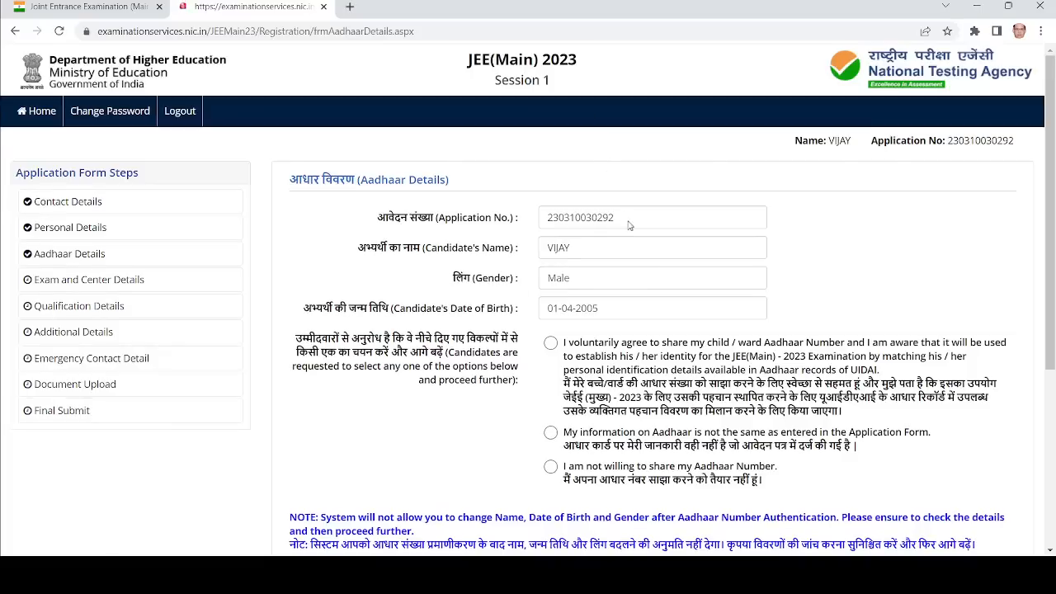
# Choose the option stating you are not willing to share your Aadhaar number.
pyautogui.scroll(-2, 628, 225)
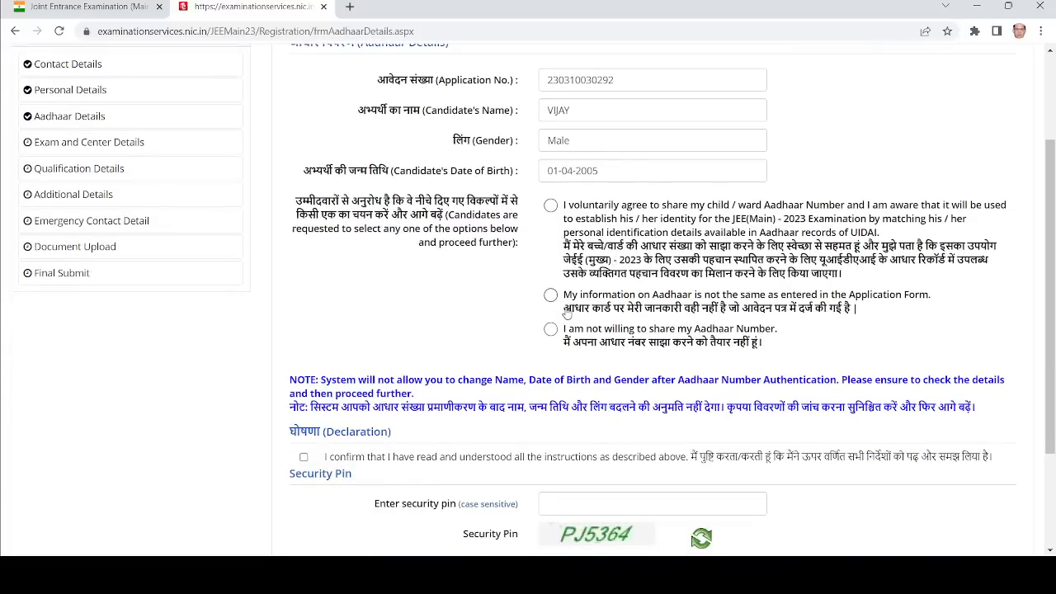
pyautogui.click(550, 329)
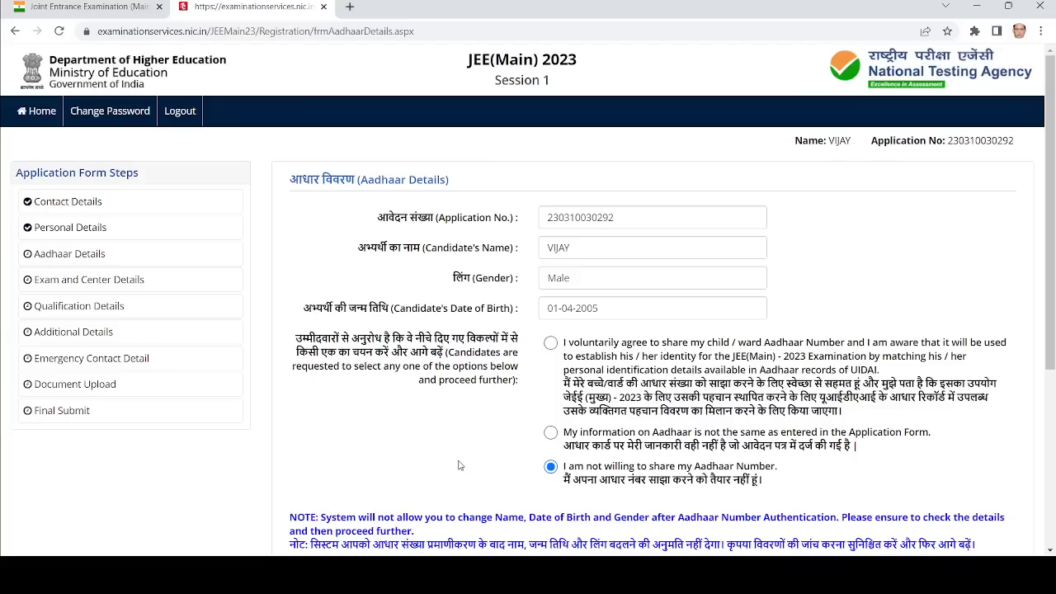
pyautogui.scroll(-4, 459, 465)
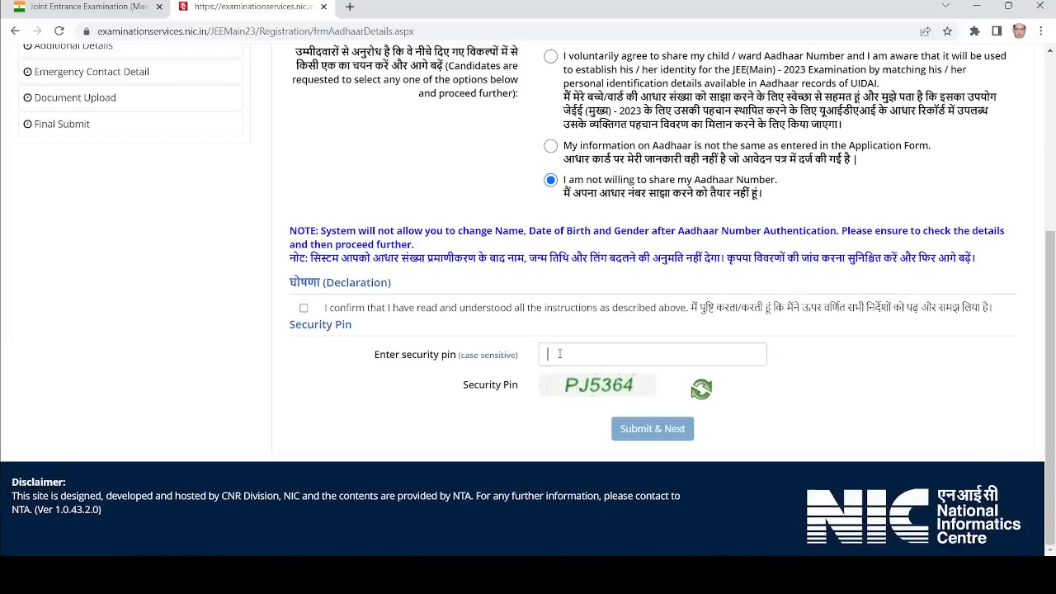
# Enter the displayed security pin, tick the declaration, and submit the Aadhaar details, confirming the submission.
pyautogui.click(559, 353)
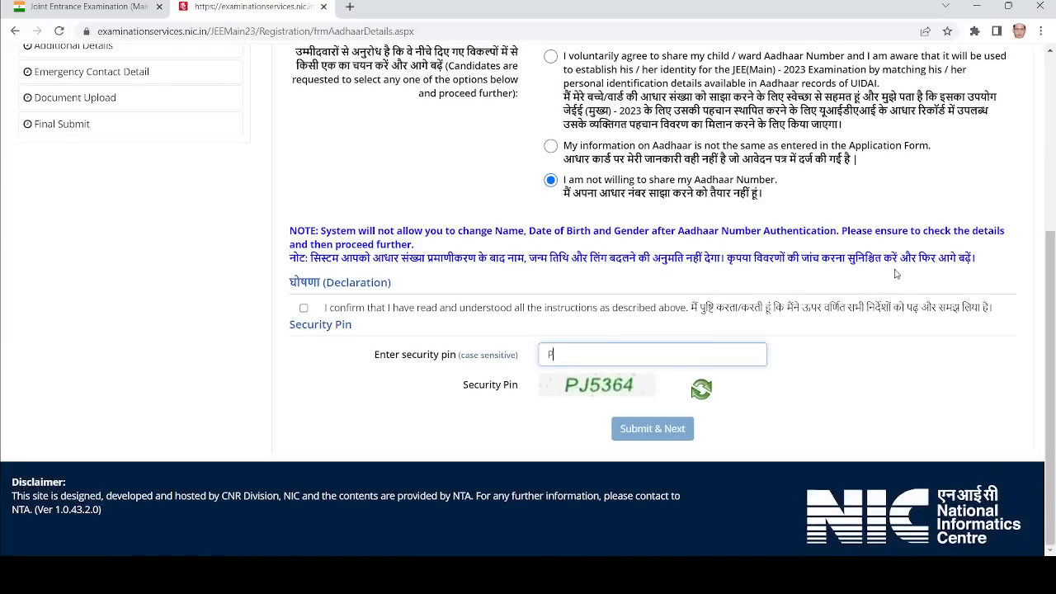
pyautogui.write('PJ5364')
pyautogui.click(304, 308)
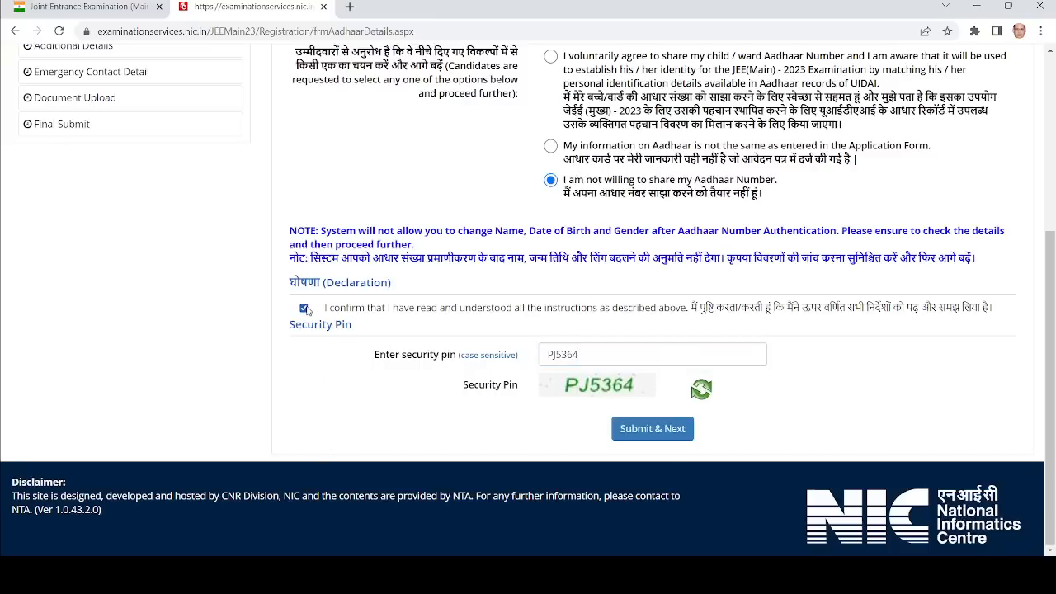
pyautogui.click(642, 430)
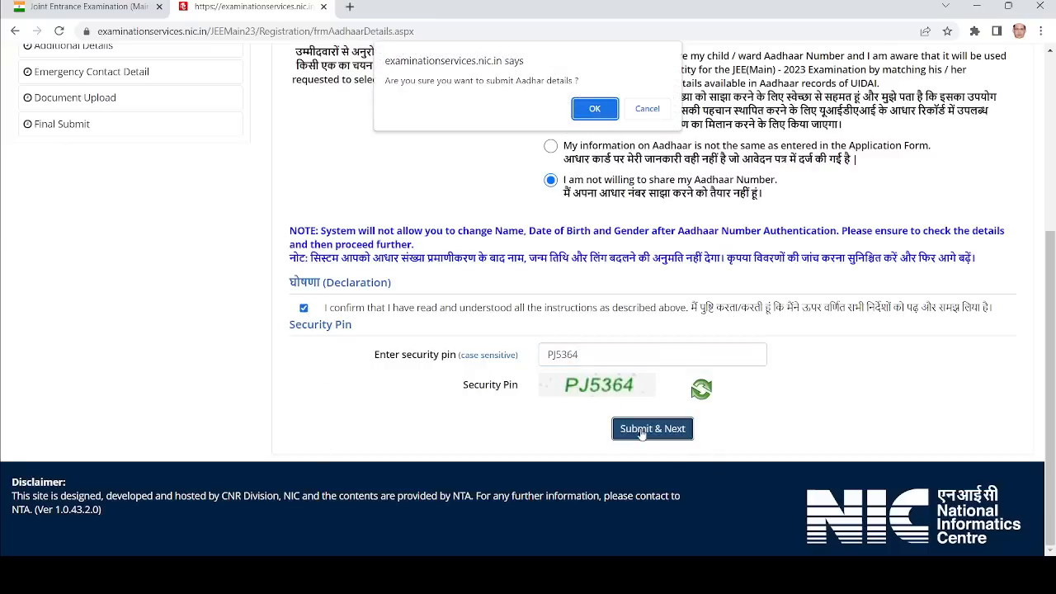
pyautogui.click(596, 105)
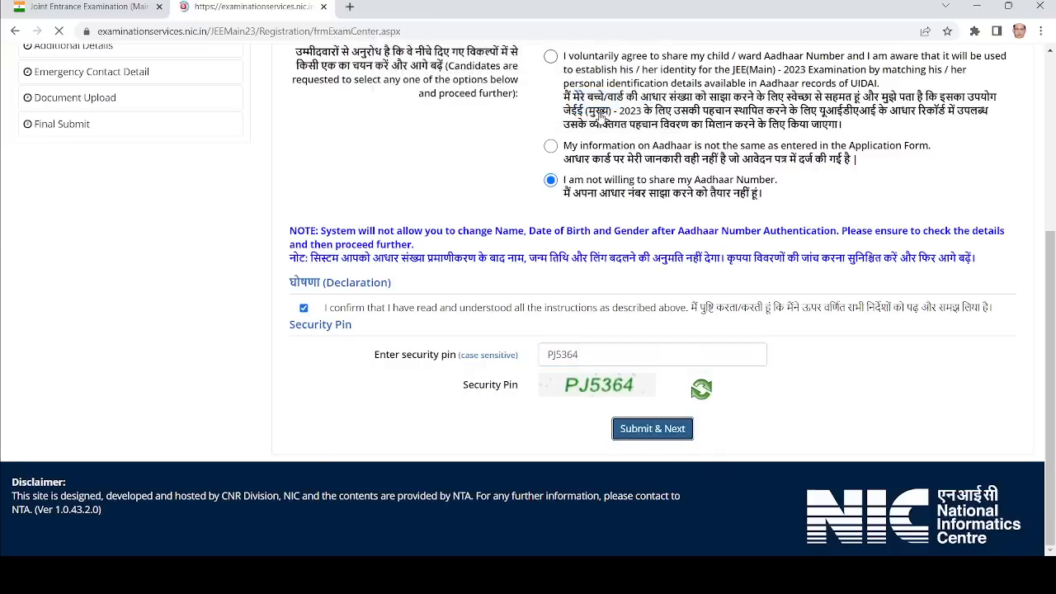
# Set the question paper medium to English in the Exam and Center Details form.
pyautogui.scroll(-3, 591, 180)
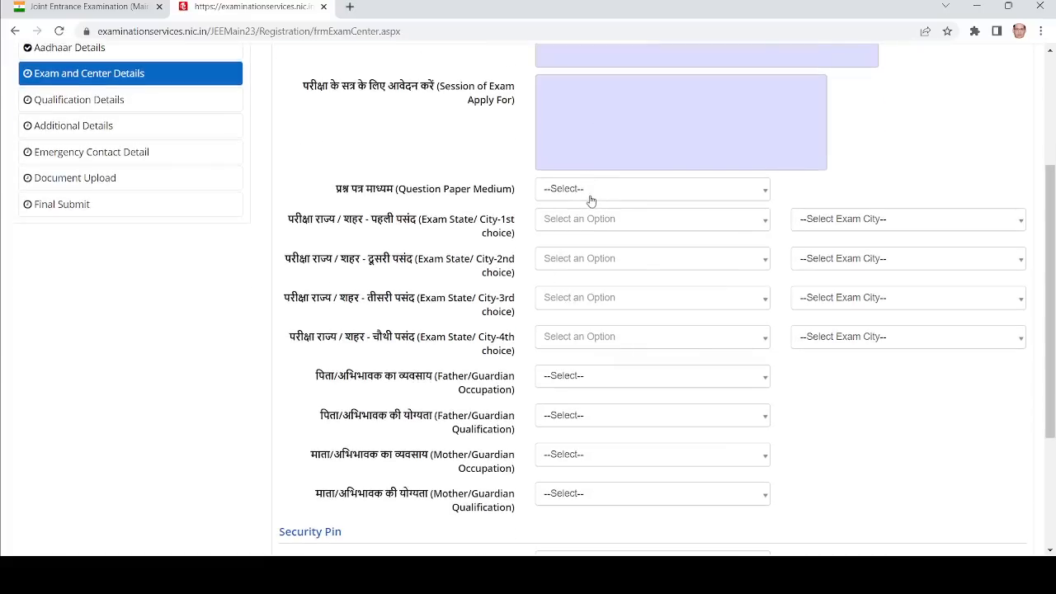
pyautogui.click(590, 200)
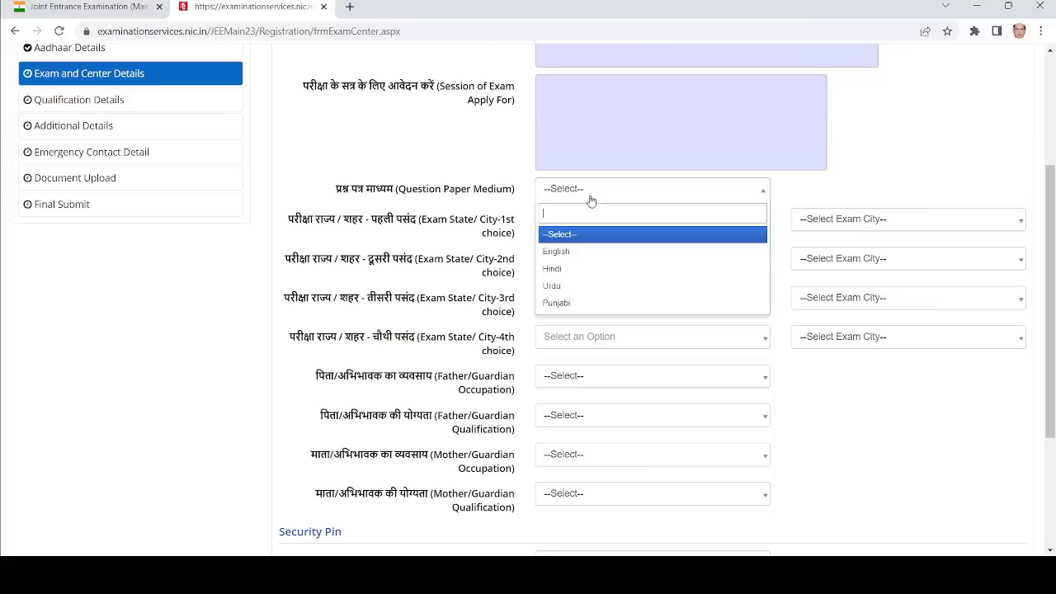
pyautogui.click(590, 260)
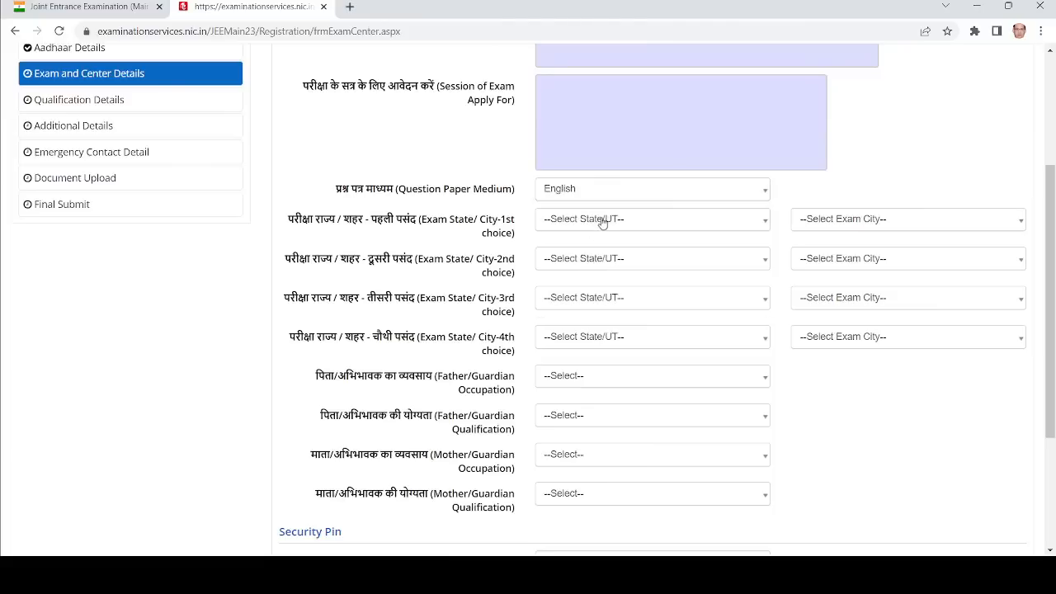
# Set the first exam choice to DELHI (NCT) state and DELHI/NEW DELHI city.
pyautogui.click(602, 221)
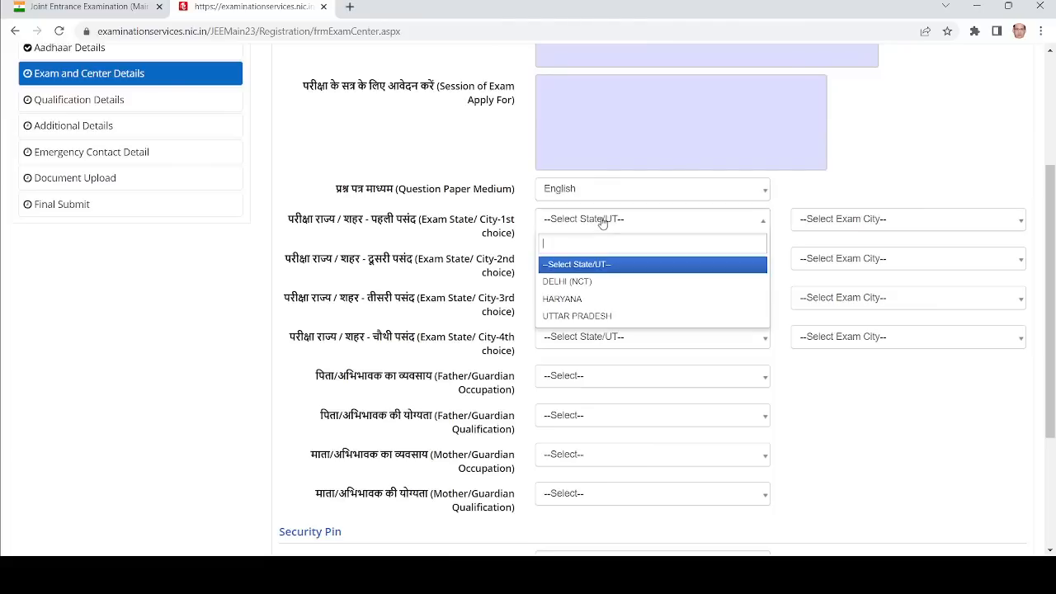
pyautogui.click(609, 282)
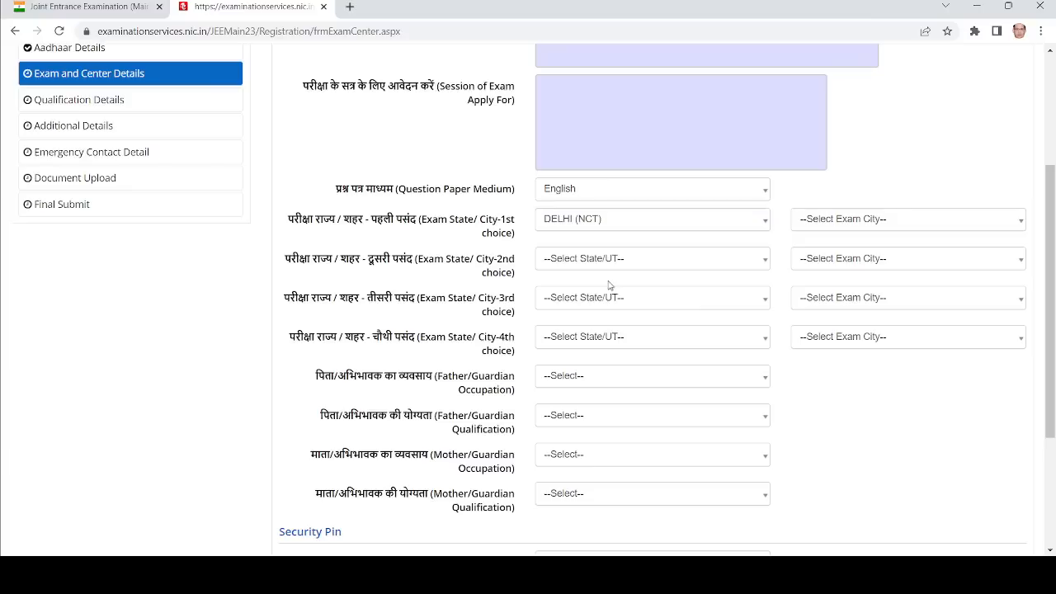
pyautogui.click(822, 230)
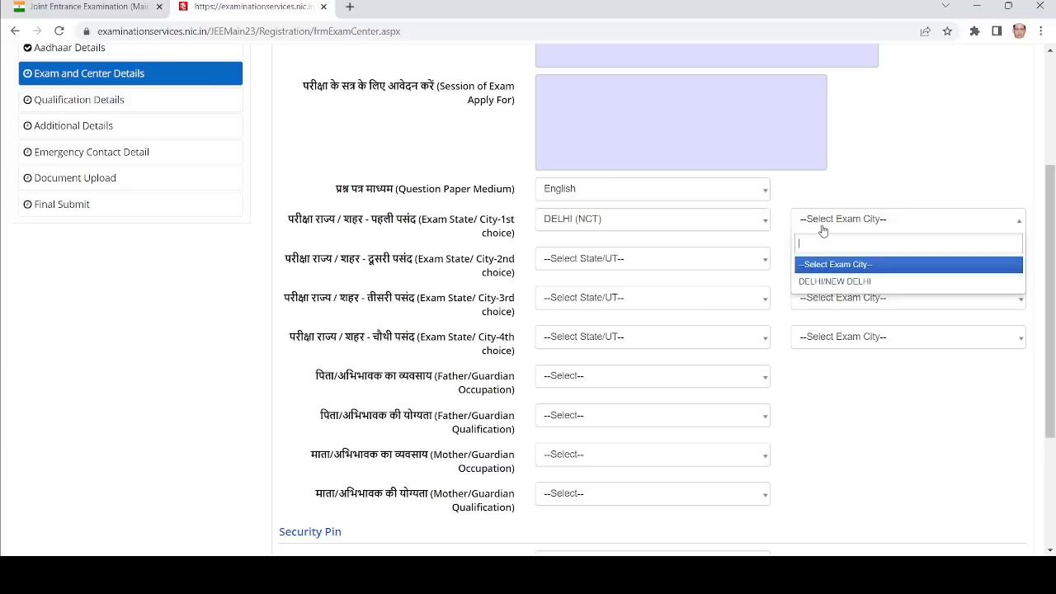
pyautogui.click(848, 284)
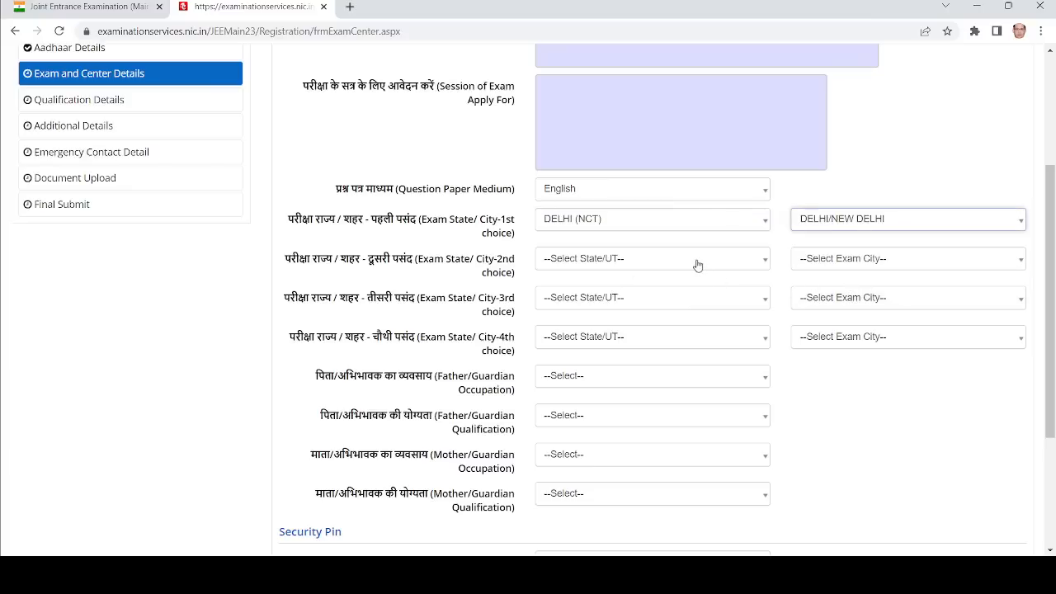
# Set the second exam choice to HARYANA state and GURUGRAM city.
pyautogui.click(698, 262)
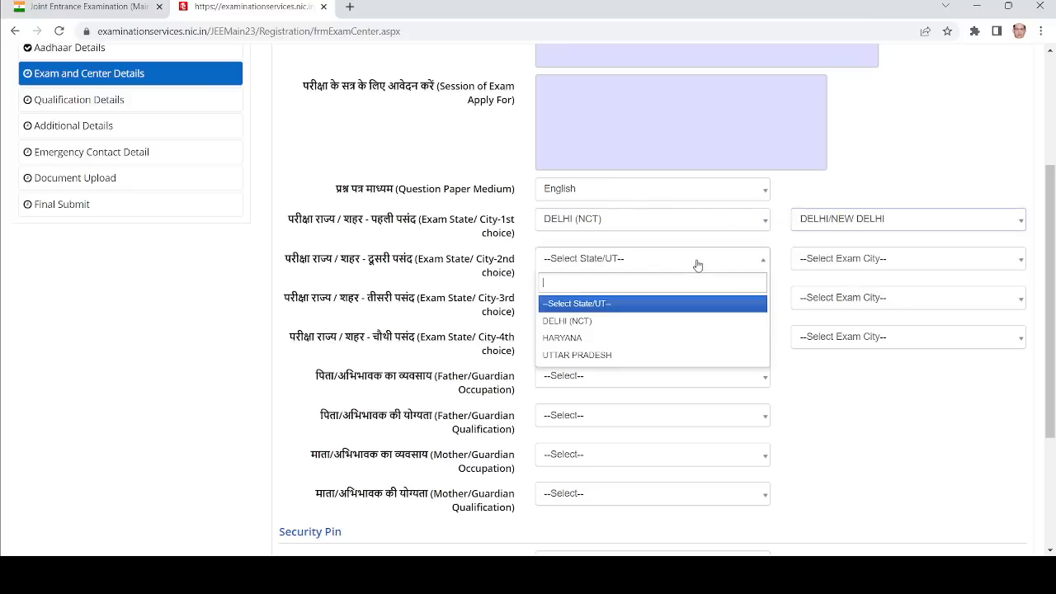
pyautogui.click(678, 337)
pyautogui.click(842, 269)
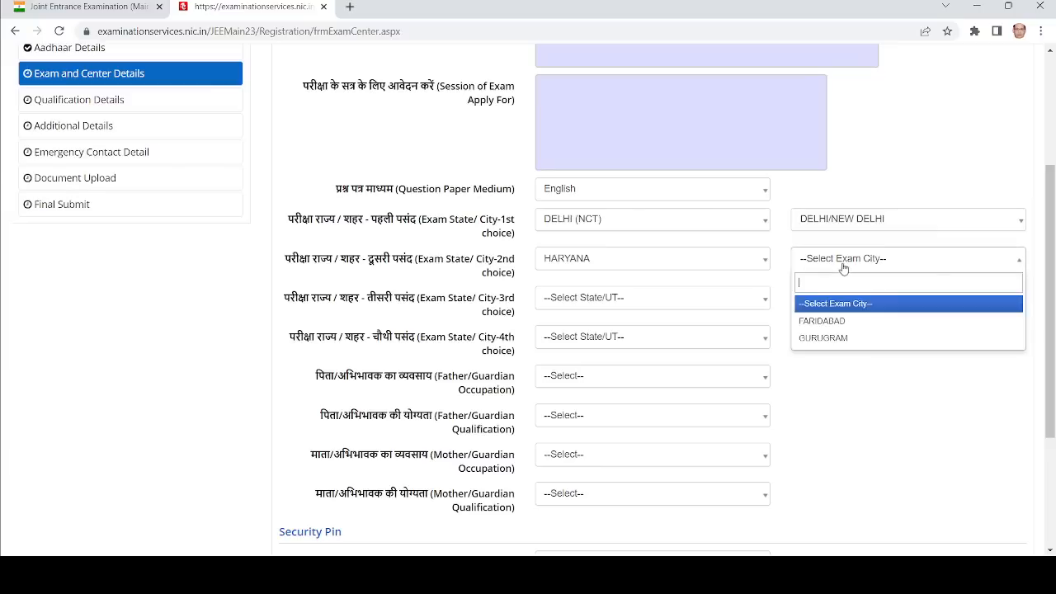
pyautogui.click(848, 338)
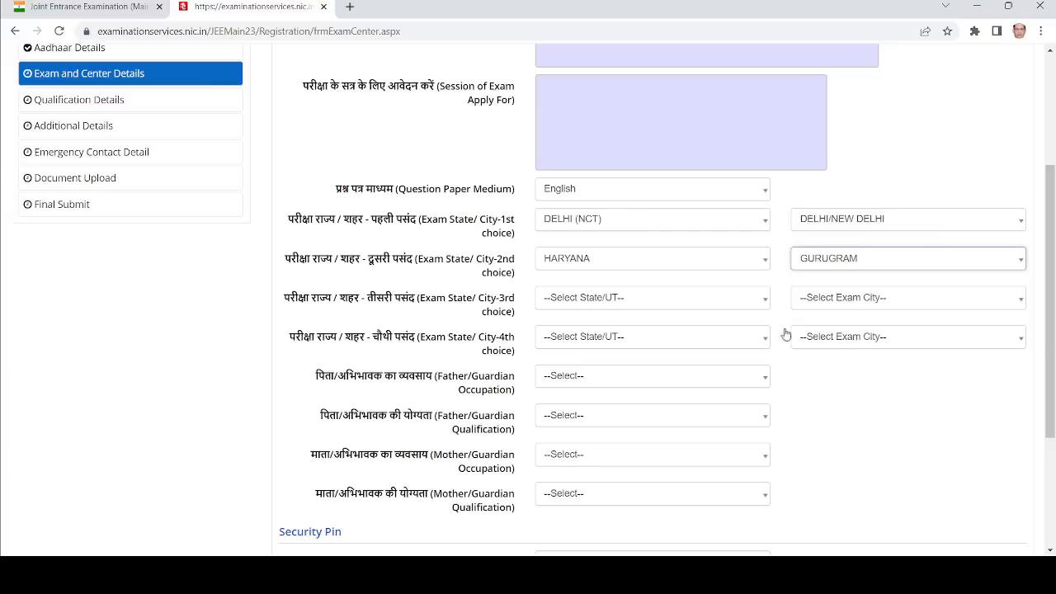
# Set the third exam choice to UTTAR PRADESH state and NOIDA/GREATER NOIDA city.
pyautogui.click(726, 302)
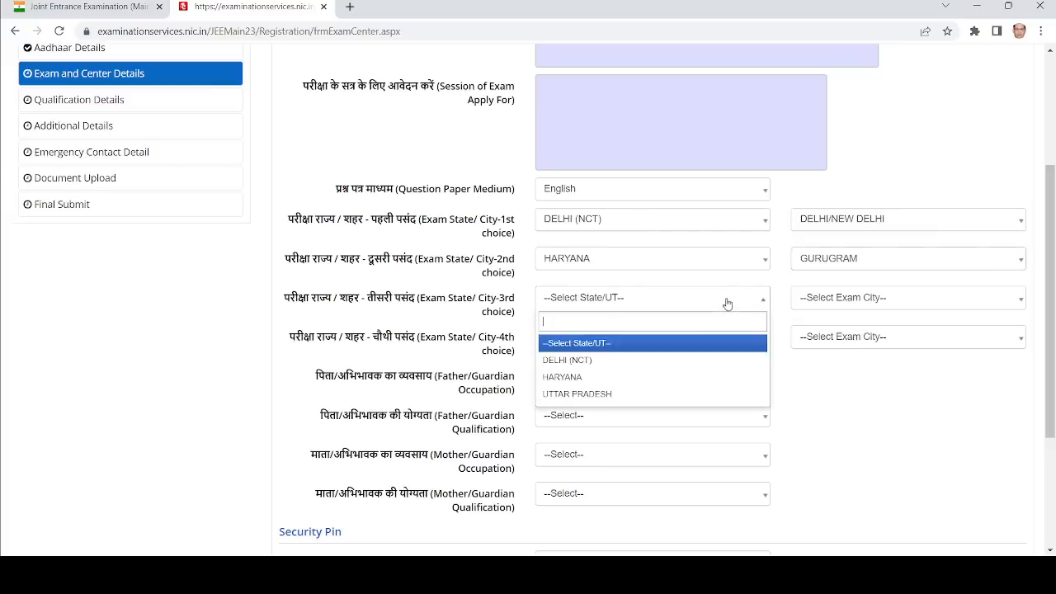
pyautogui.click(715, 402)
pyautogui.click(845, 302)
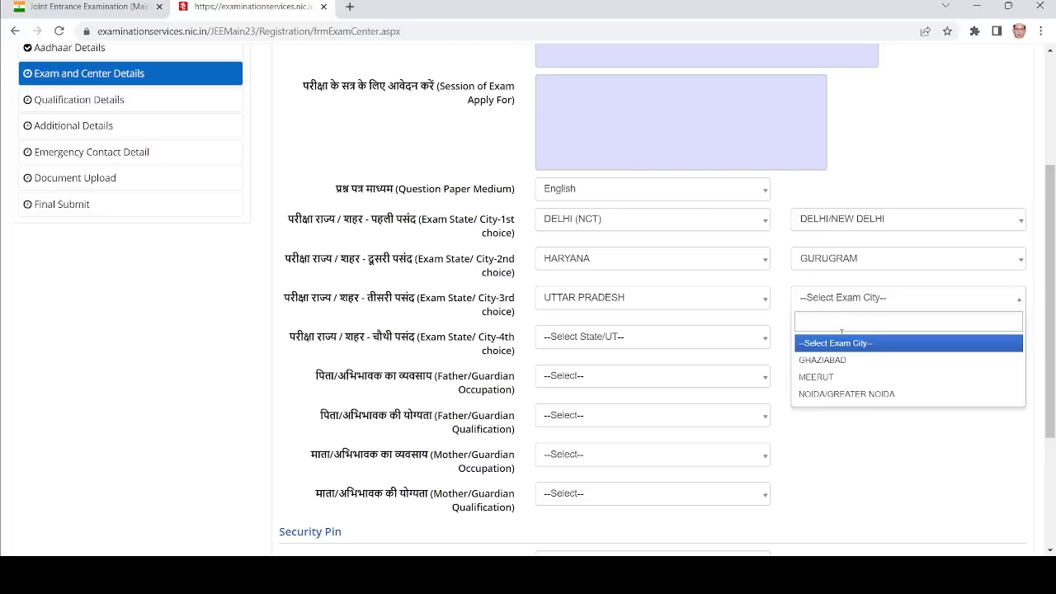
pyautogui.click(848, 395)
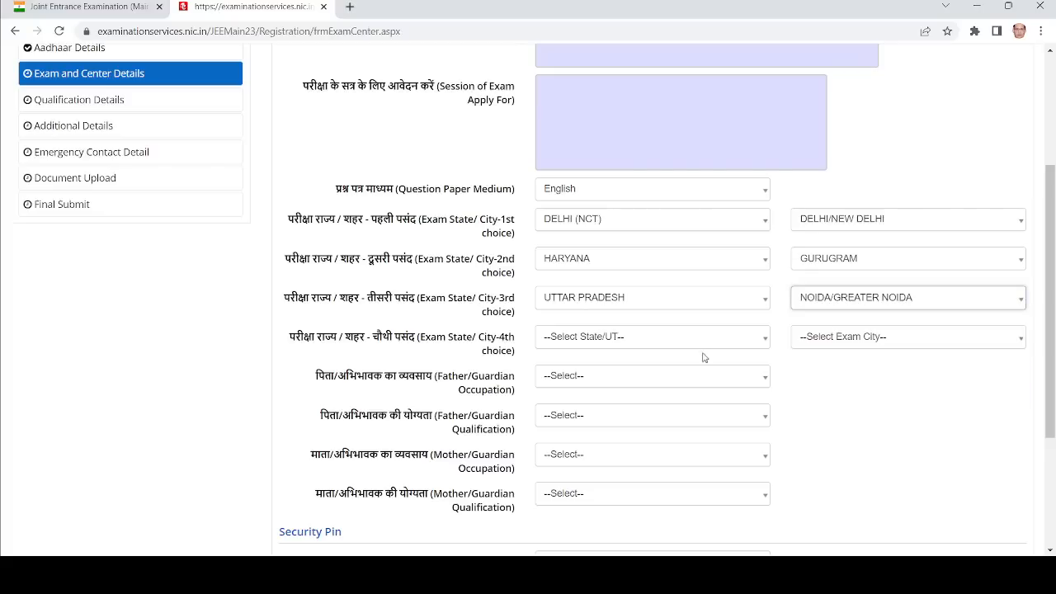
# Set the fourth exam choice to UTTAR PRADESH state and GHAZIABAD city.
pyautogui.click(702, 340)
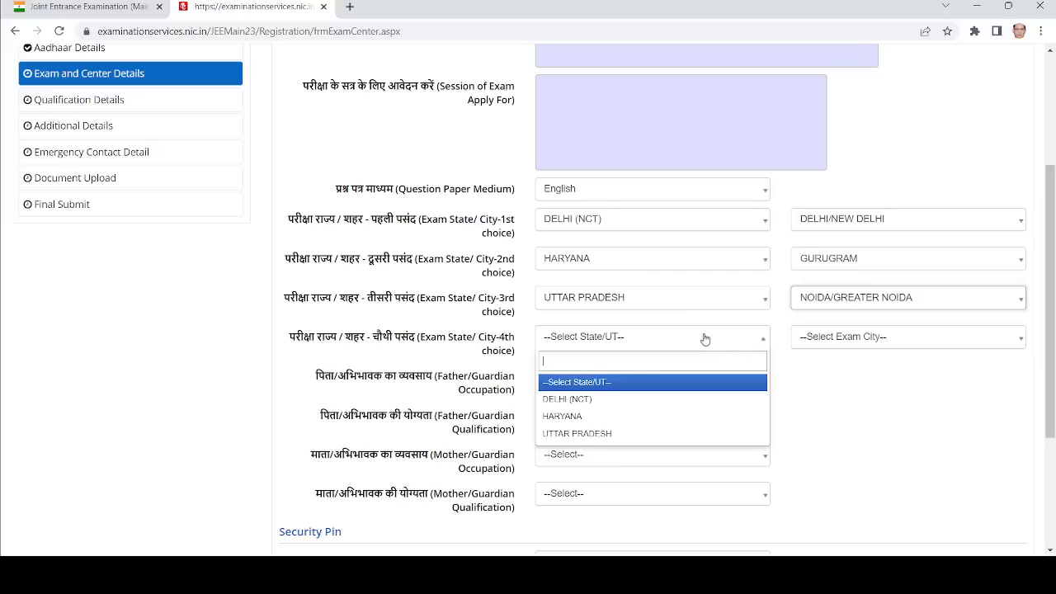
pyautogui.click(709, 434)
pyautogui.click(862, 340)
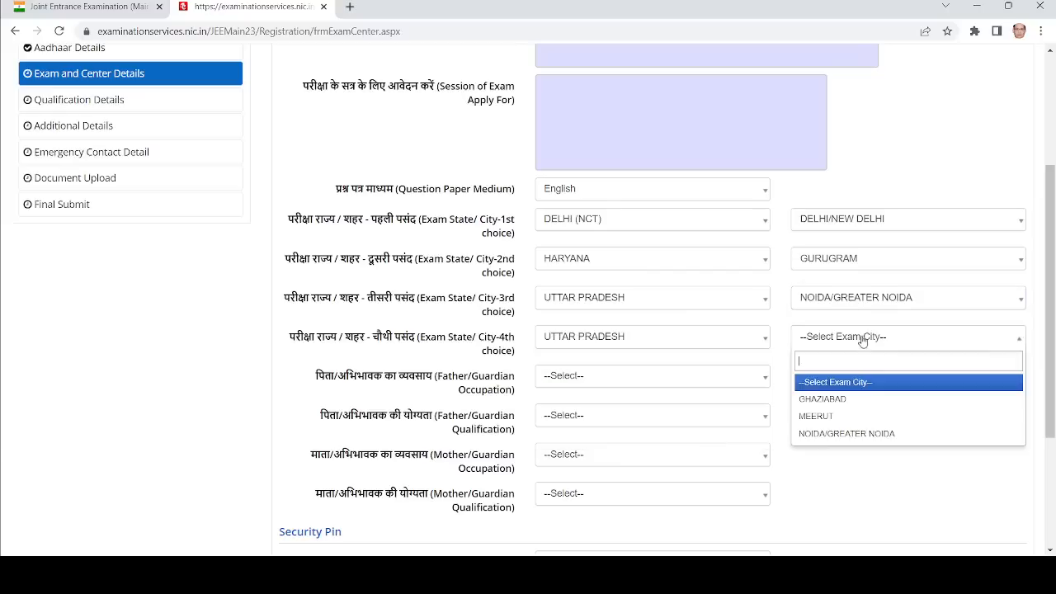
pyautogui.click(866, 400)
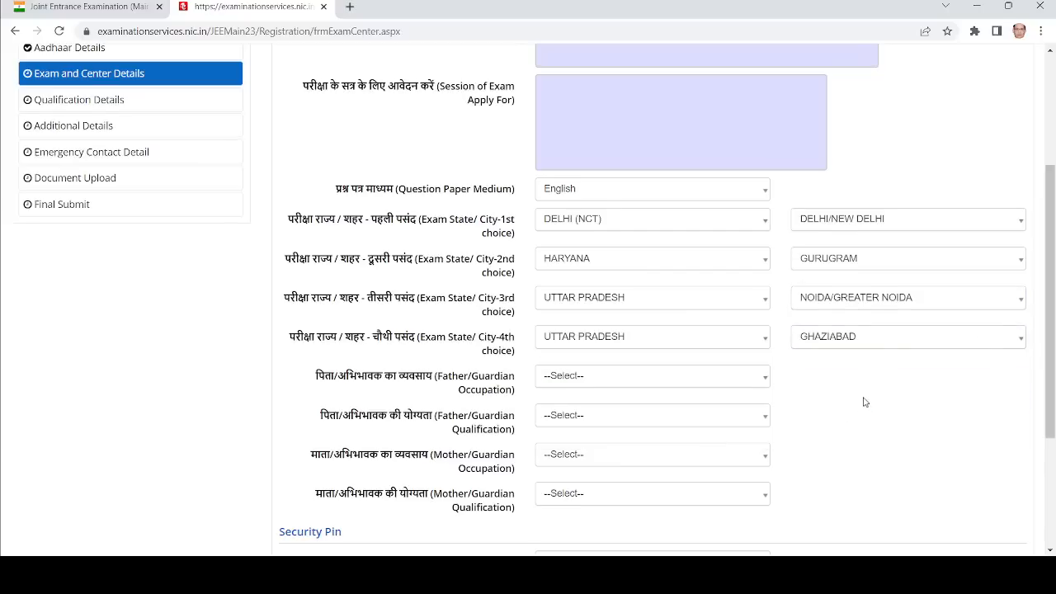
# Set the father/guardian occupation to BUSINESS and qualification to GRADUATE.
pyautogui.scroll(-2, 864, 402)
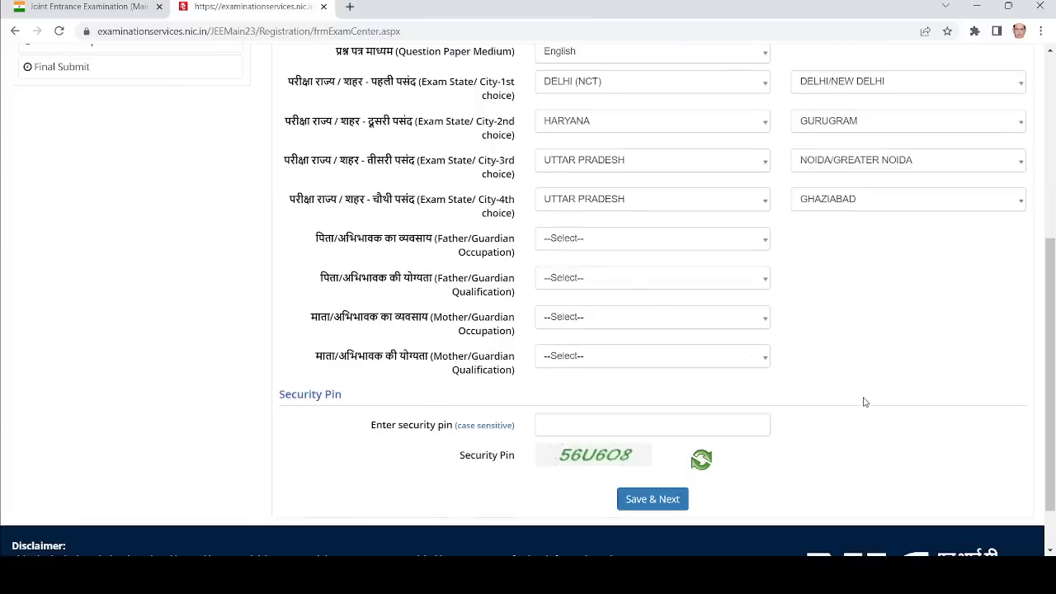
pyautogui.click(569, 239)
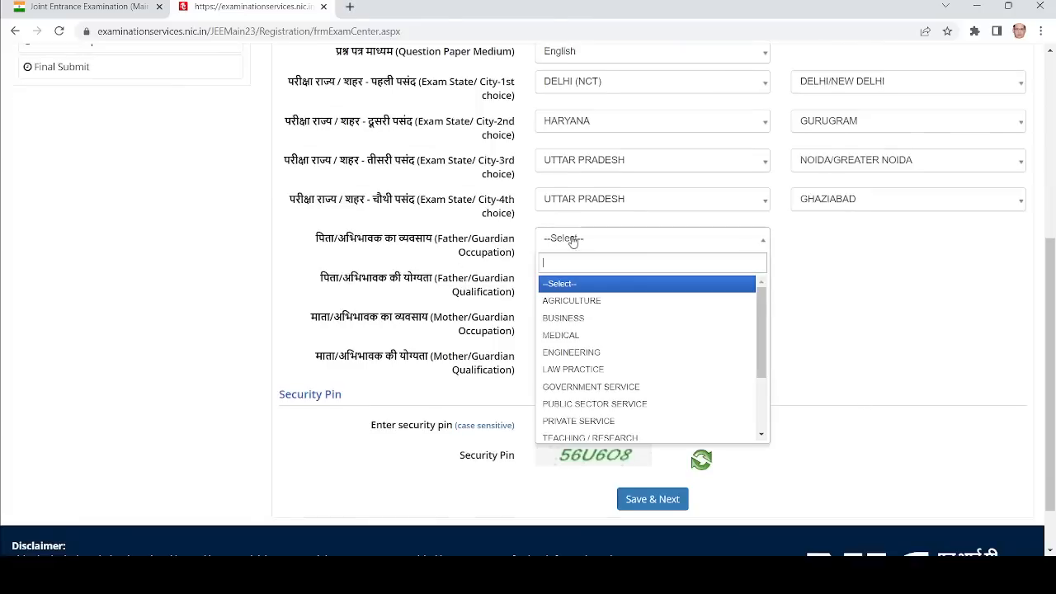
pyautogui.click(599, 320)
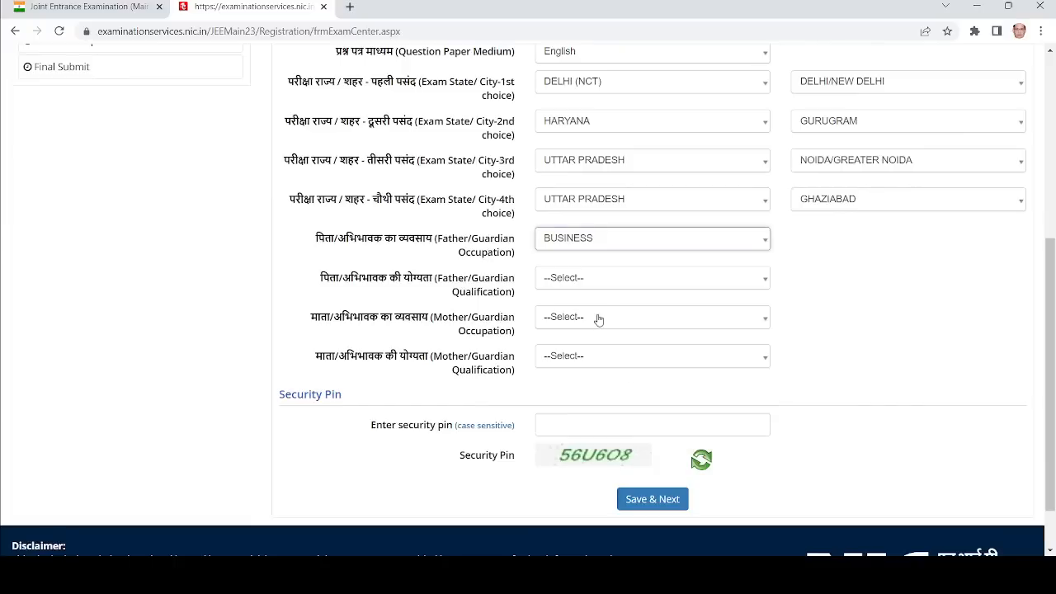
pyautogui.click(601, 282)
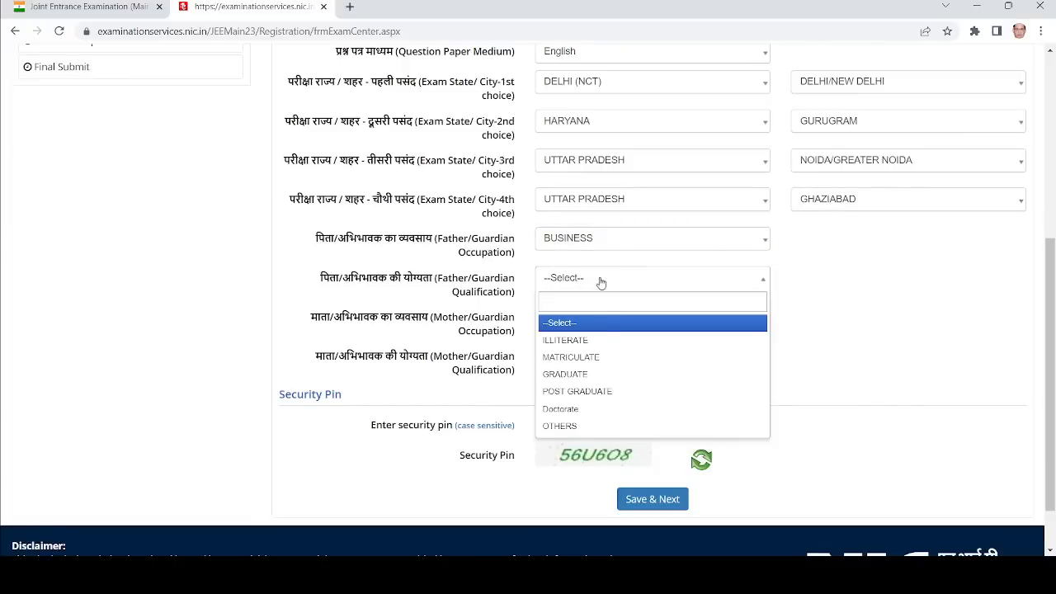
pyautogui.click(610, 374)
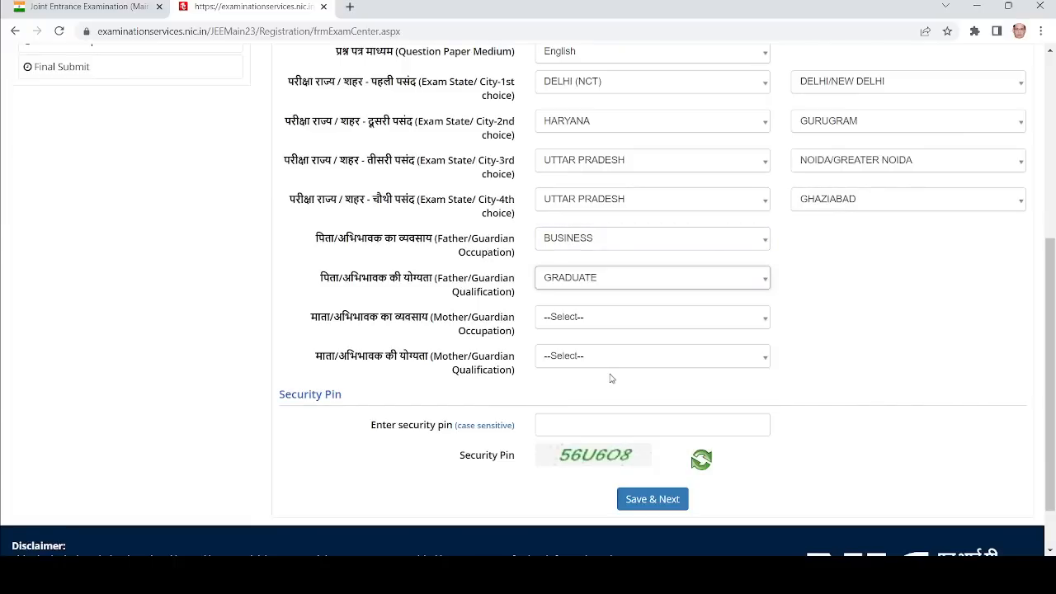
# Set the mother/guardian occupation to BUSINESS and qualification to GRADUATE.
pyautogui.click(598, 322)
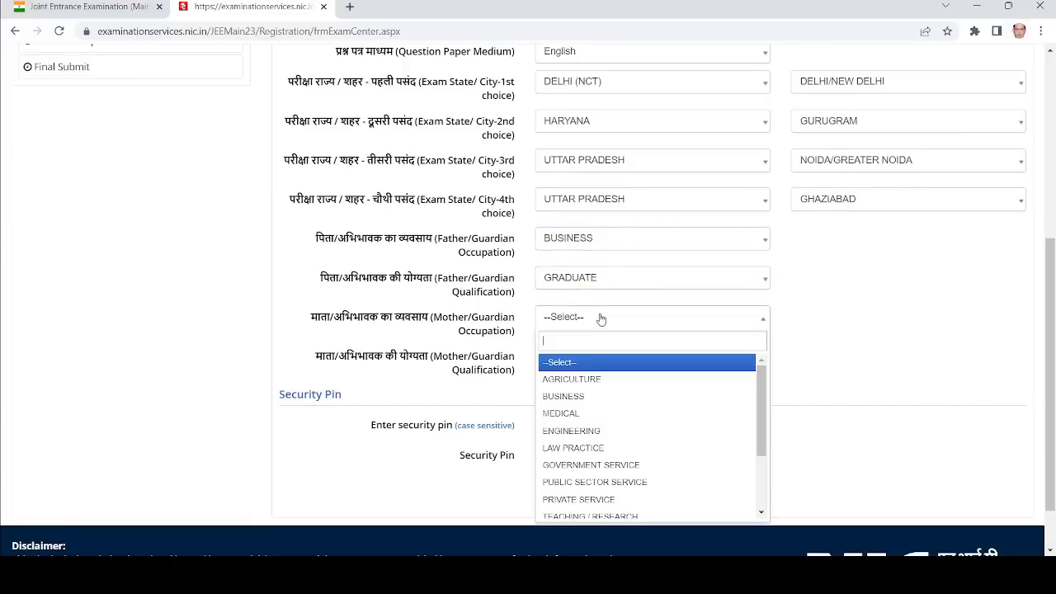
pyautogui.click(620, 397)
pyautogui.click(619, 360)
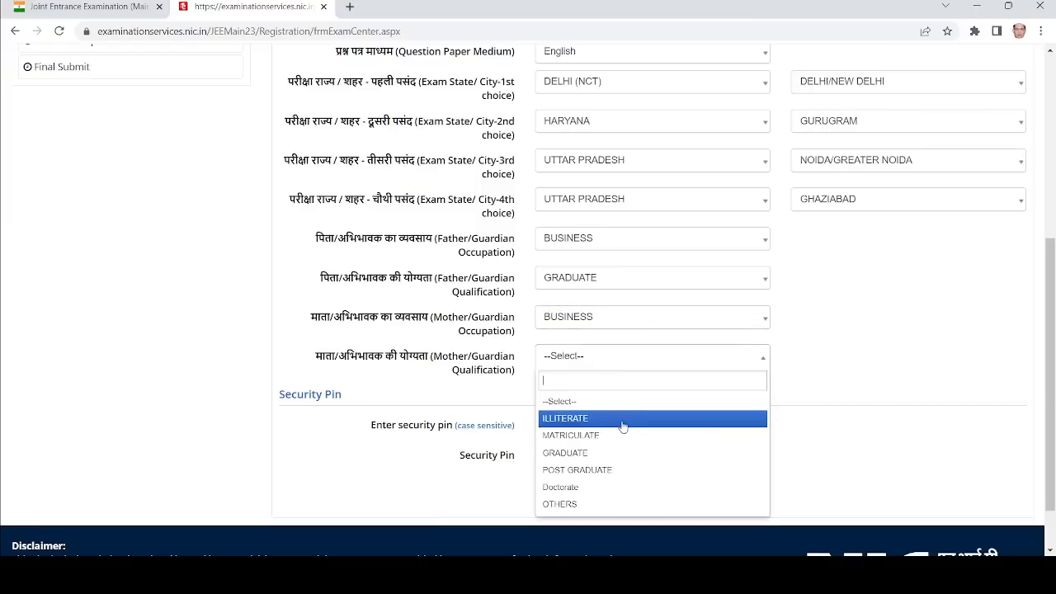
pyautogui.click(625, 453)
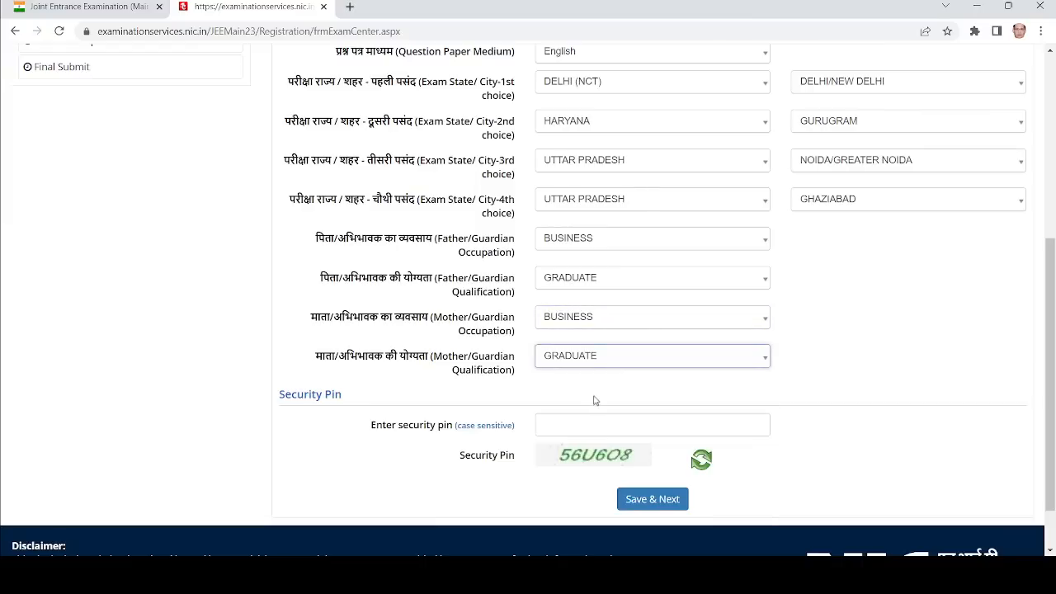
# Try to save the exam and centre details section by entering the displayed security pin and confirming submission.
pyautogui.click(575, 424)
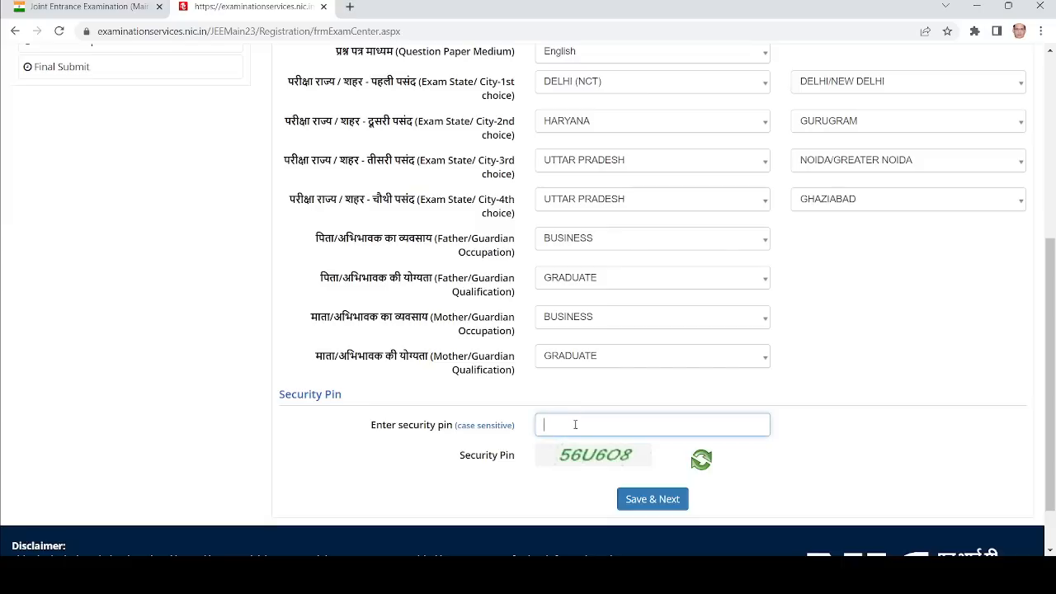
pyautogui.write('56U608')
pyautogui.click(564, 499)
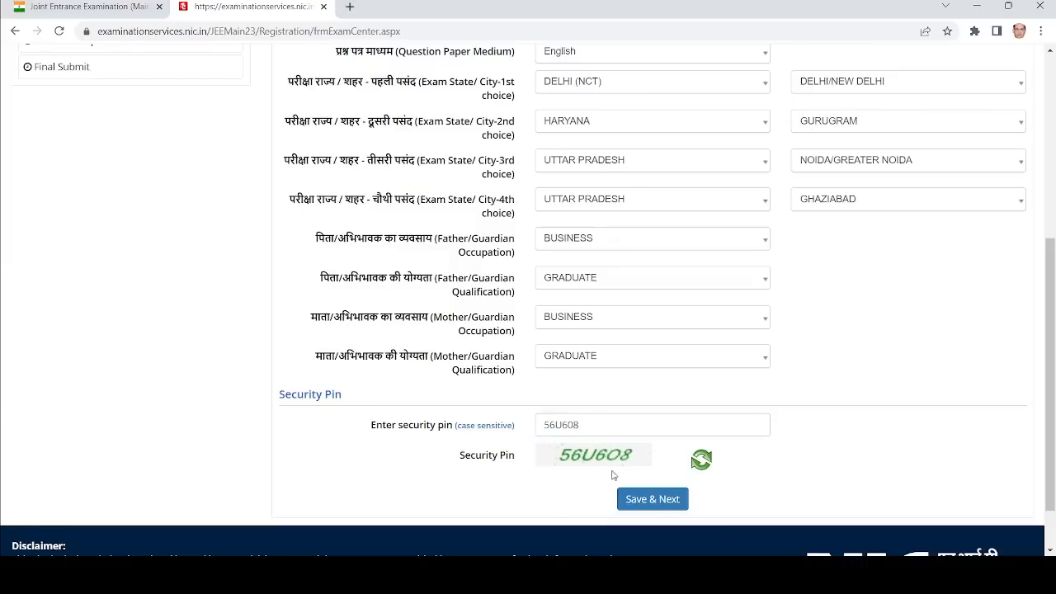
pyautogui.click(653, 499)
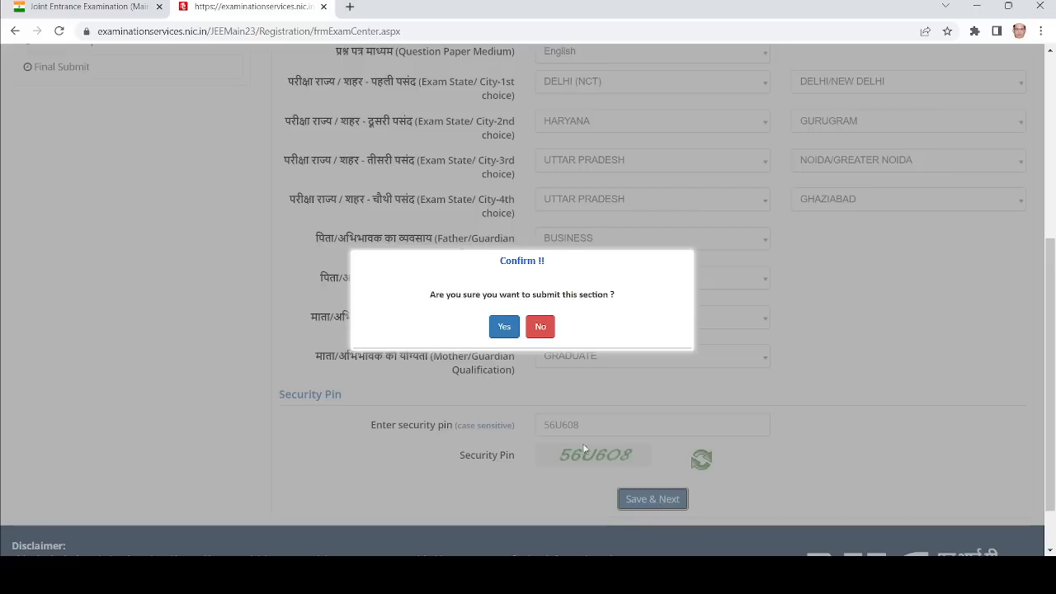
pyautogui.click(505, 329)
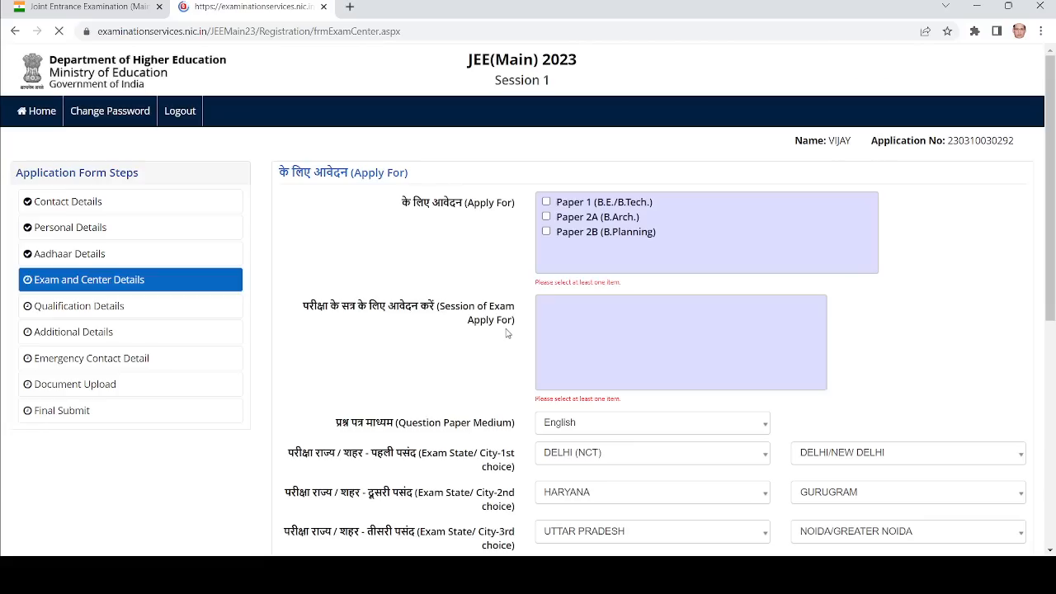
# Apply for Paper 1 (B.E./B.Tech.), enter the new security pin, and save and confirm the exam and centre details section.
pyautogui.scroll(-1, 515, 326)
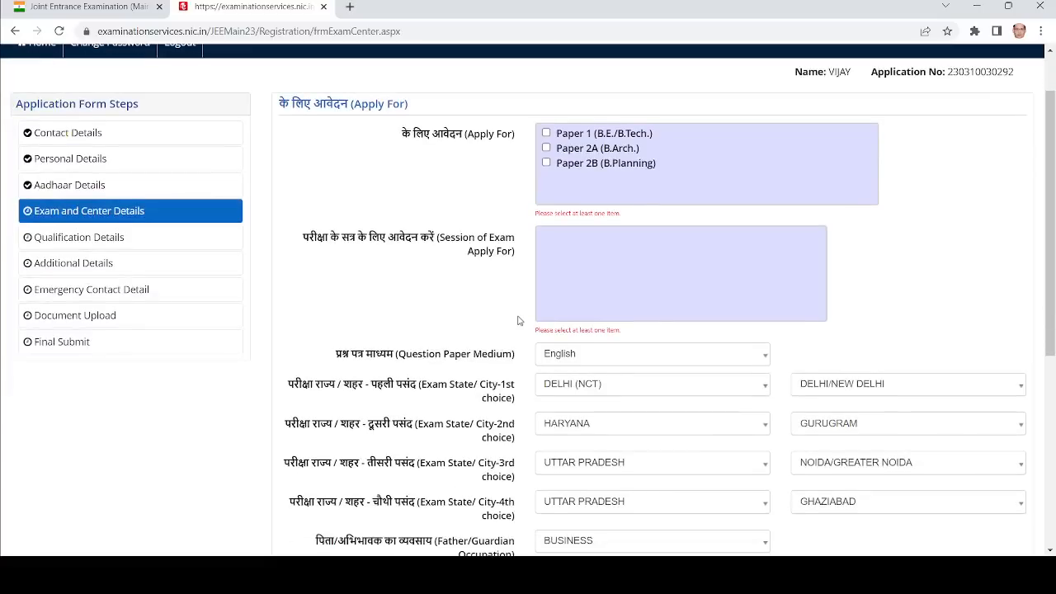
pyautogui.click(546, 134)
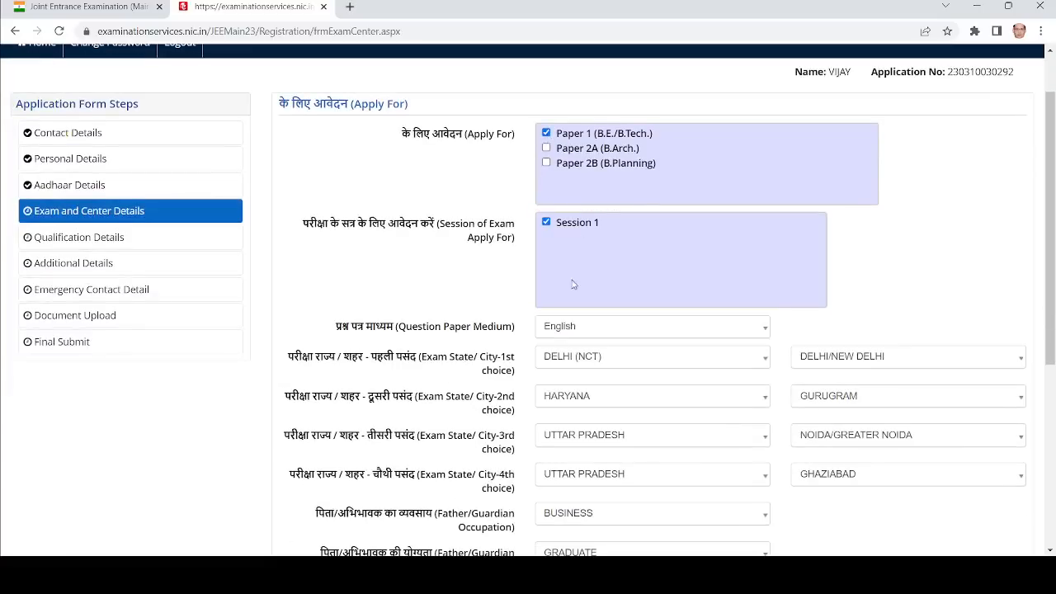
pyautogui.scroll(-5, 511, 280)
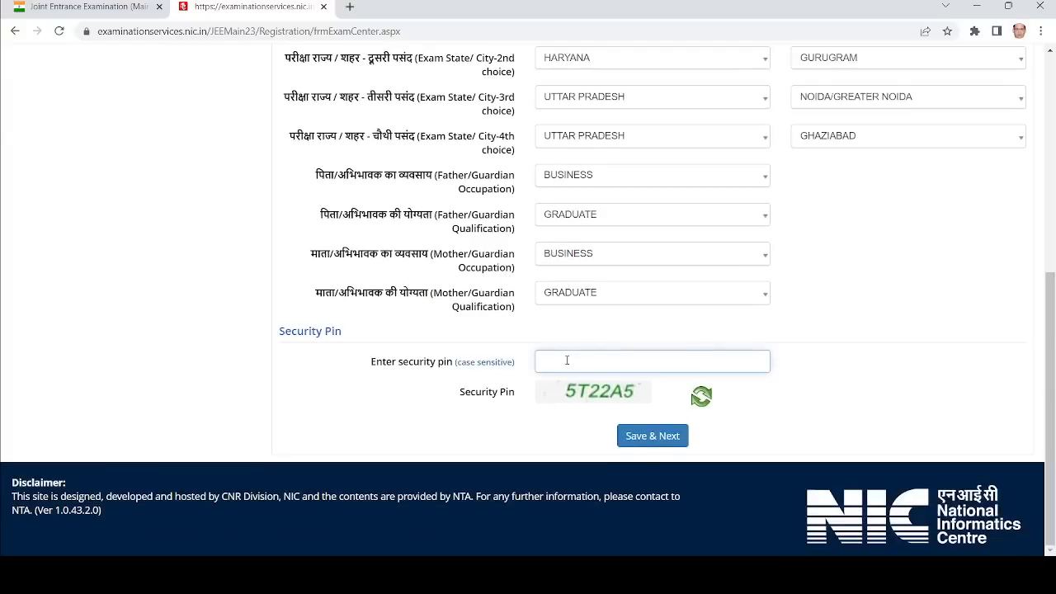
pyautogui.write('5T22A5')
pyautogui.click(652, 439)
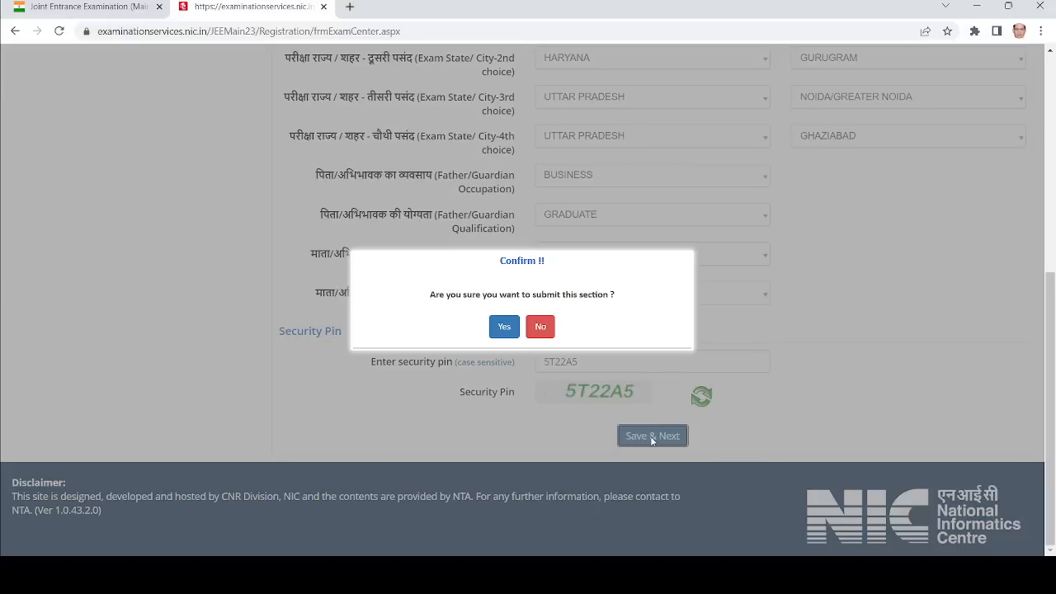
pyautogui.click(505, 329)
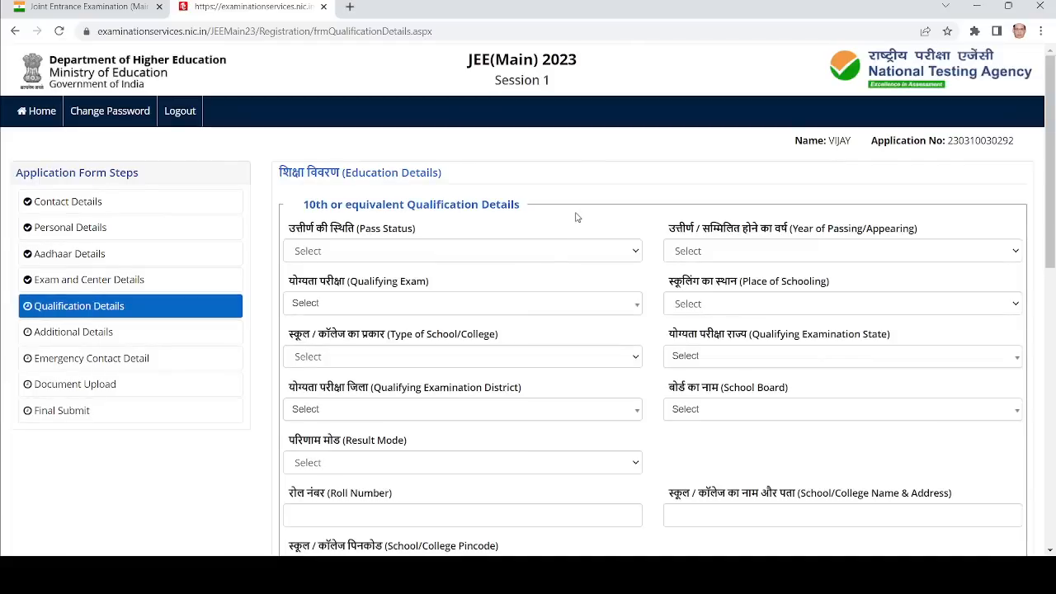
# Set the 10th qualification pass status to Passed and the qualifying exam to 10th or Equivalent.
pyautogui.scroll(-2, 575, 216)
pyautogui.scroll(1, 575, 217)
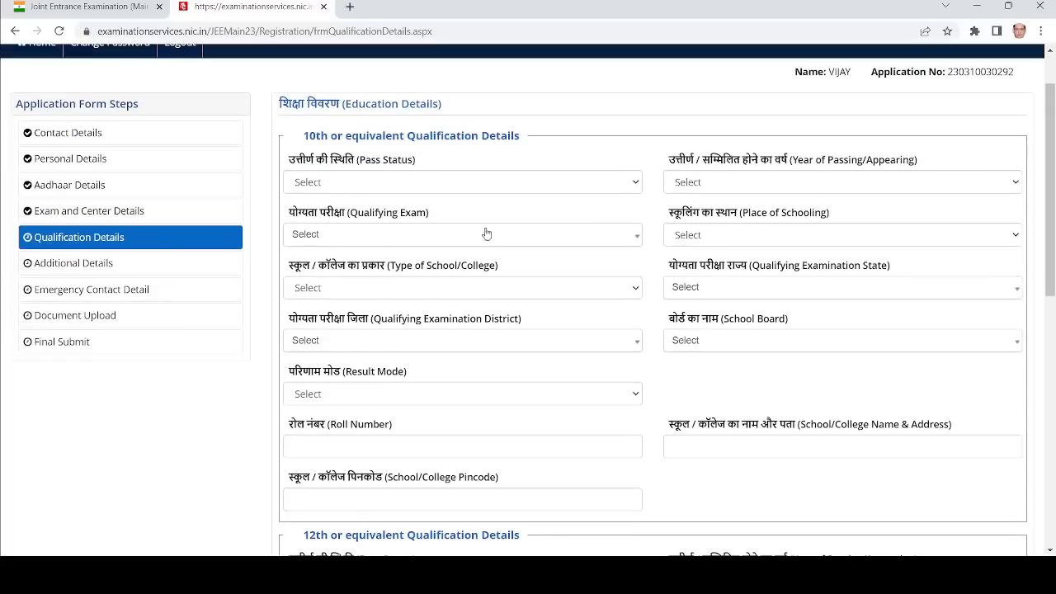
pyautogui.click(379, 191)
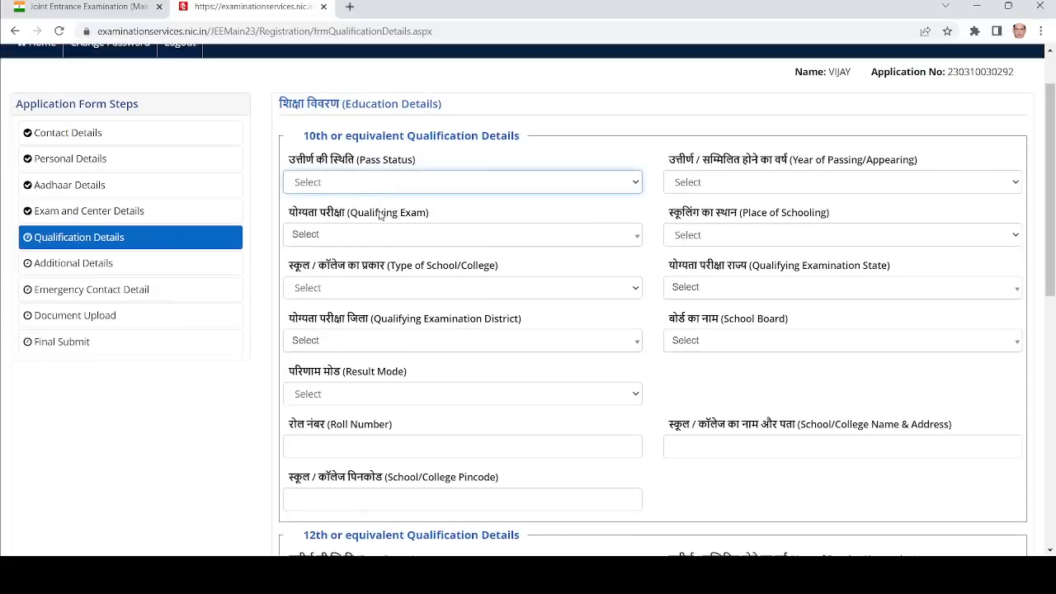
pyautogui.click(380, 213)
pyautogui.click(382, 235)
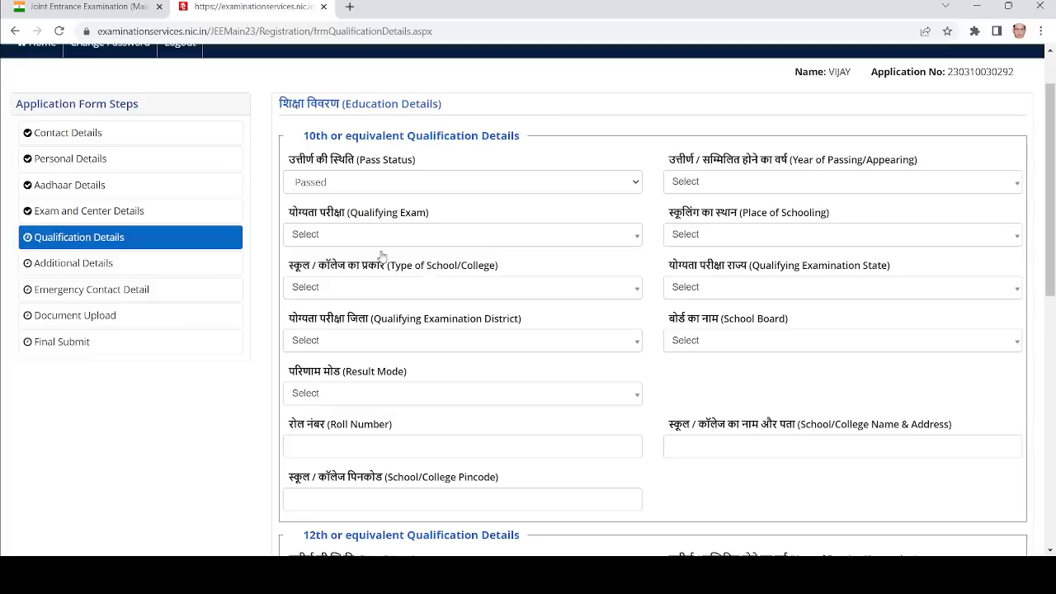
pyautogui.click(379, 241)
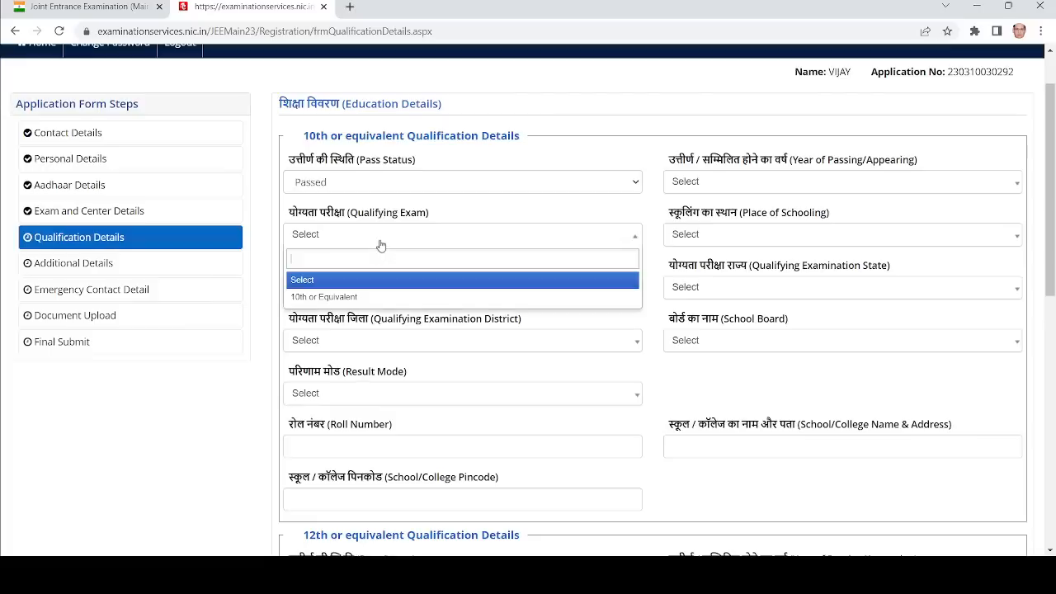
pyautogui.click(379, 299)
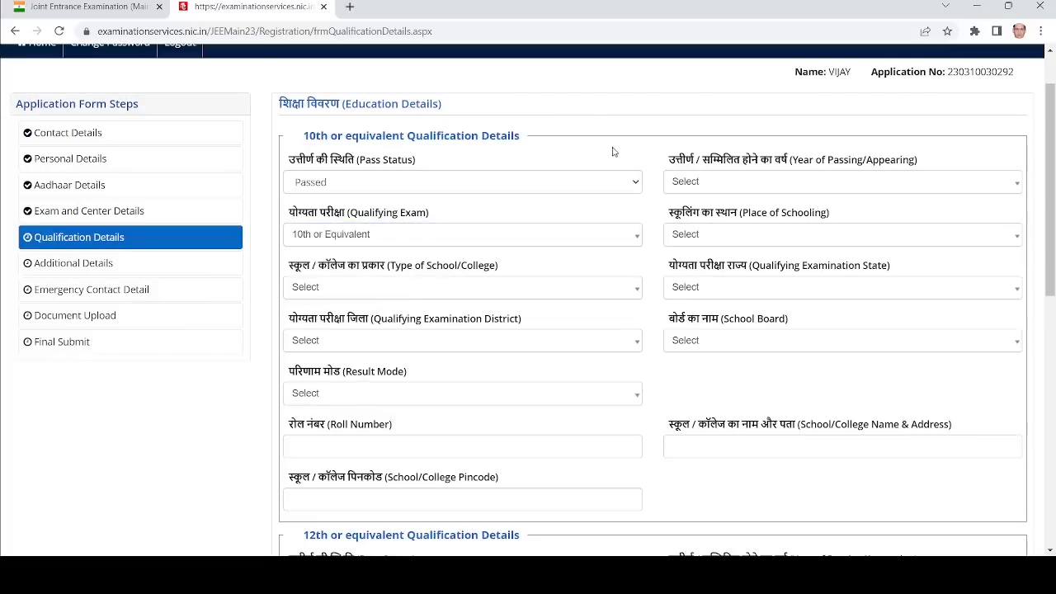
# Set the 10th year of passing to 2021 and the place of schooling to Rural.
pyautogui.click(770, 192)
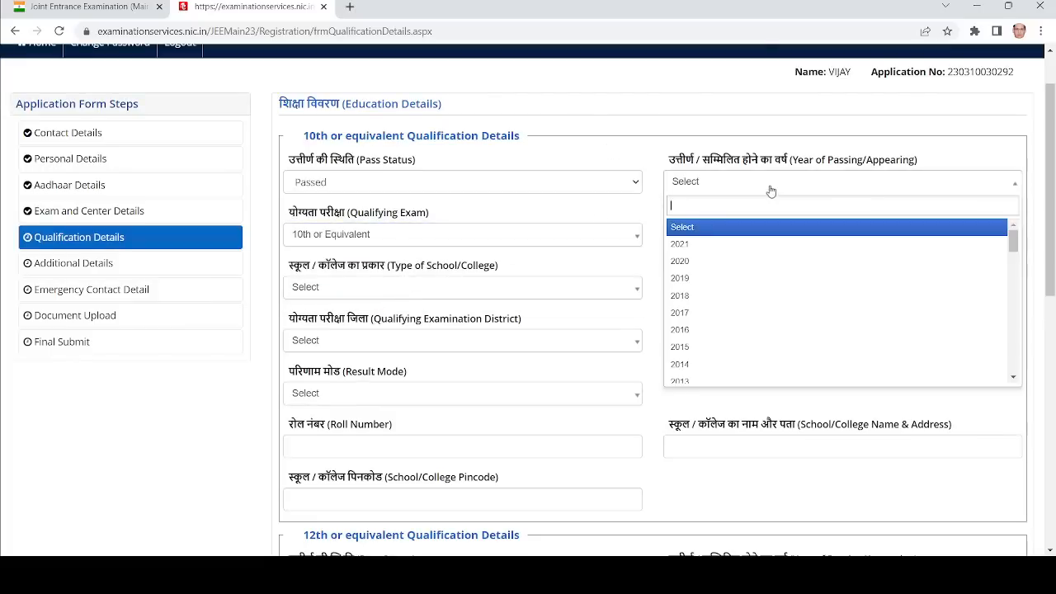
pyautogui.click(742, 245)
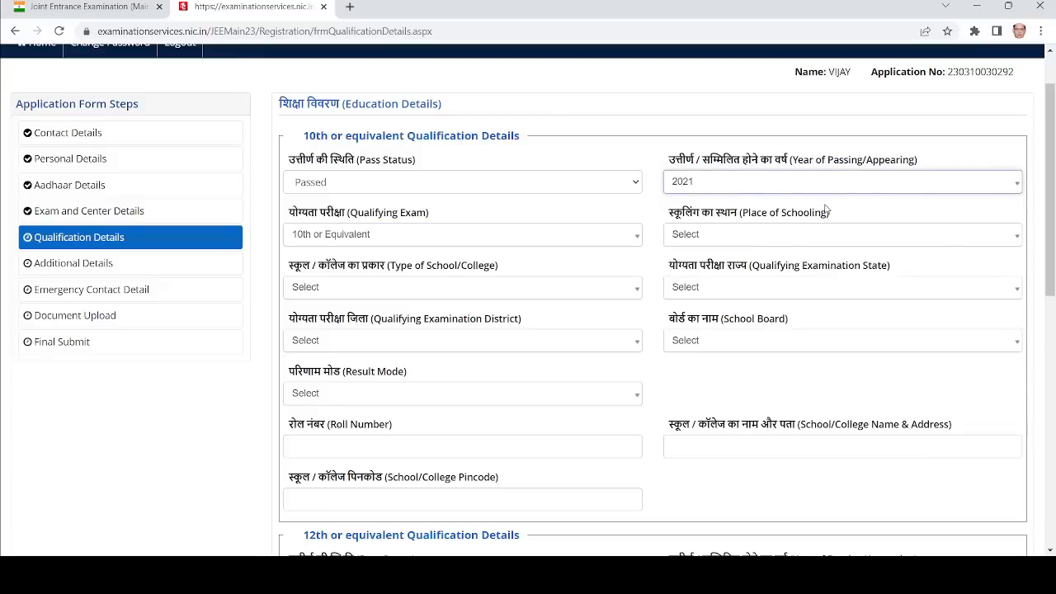
pyautogui.click(752, 236)
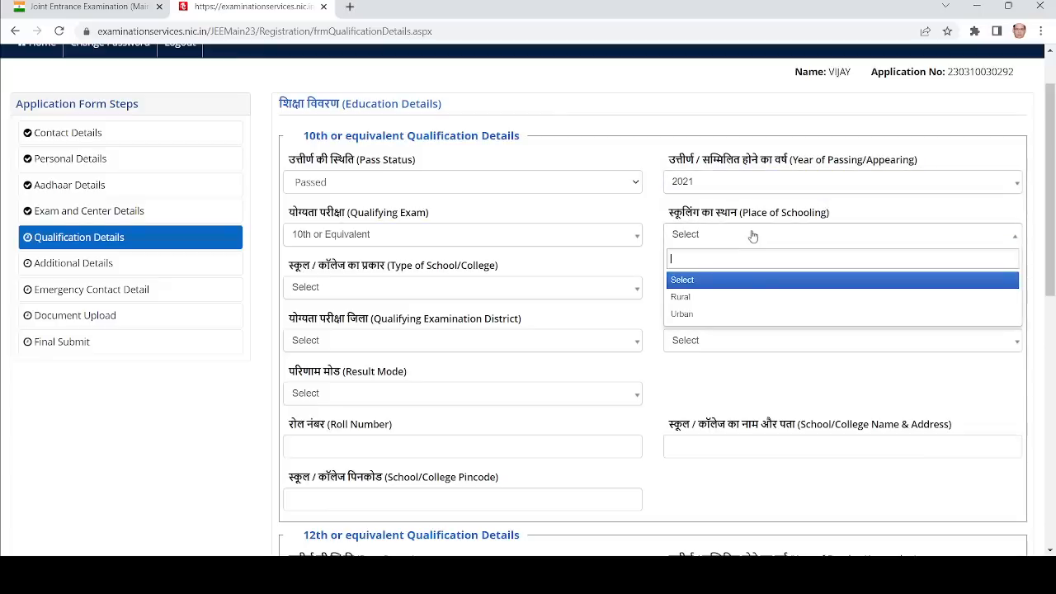
pyautogui.click(745, 298)
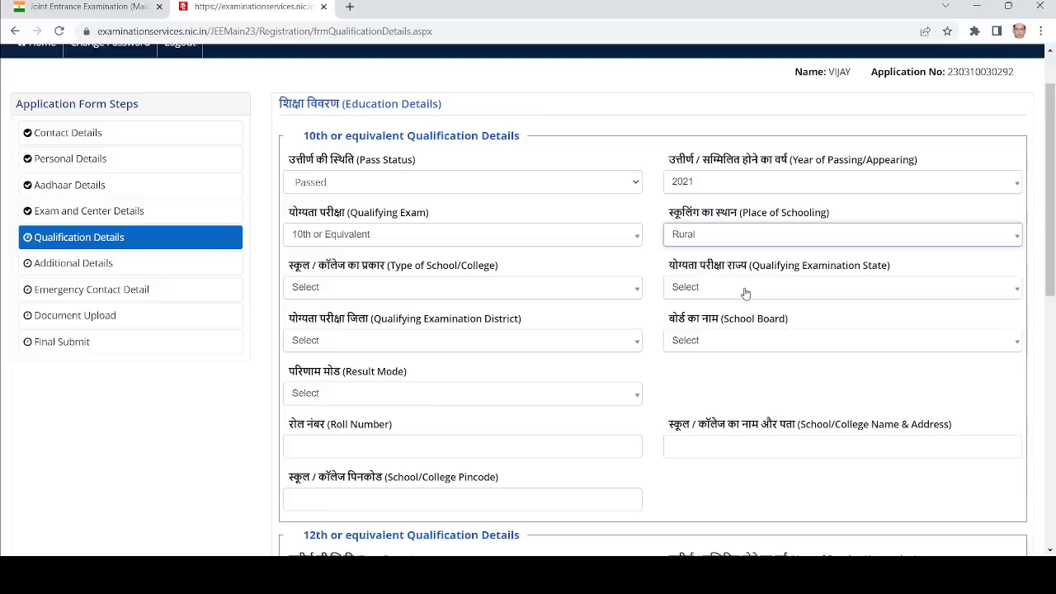
# Set the qualifying examination state to DELHI and the school board to CENTRAL BOARD OF SECONDARY EDUCATION.
pyautogui.click(745, 290)
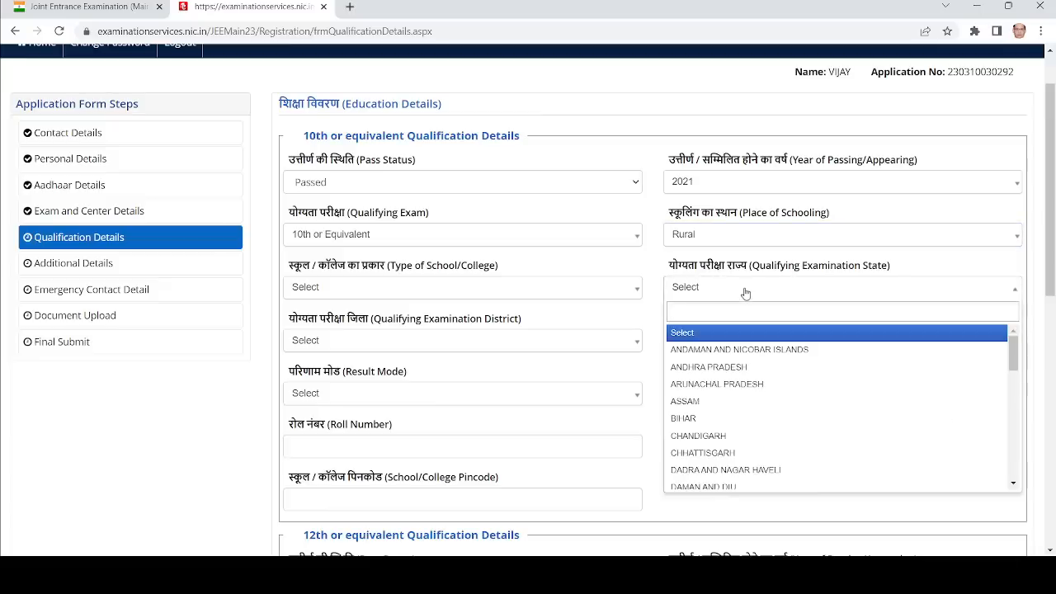
pyautogui.write('DE')
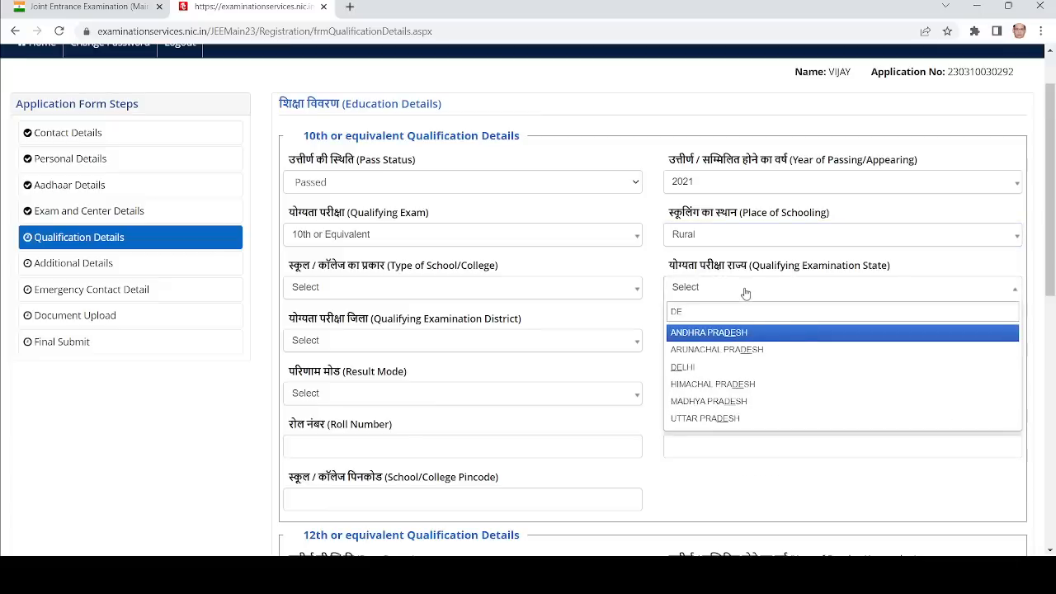
pyautogui.click(727, 369)
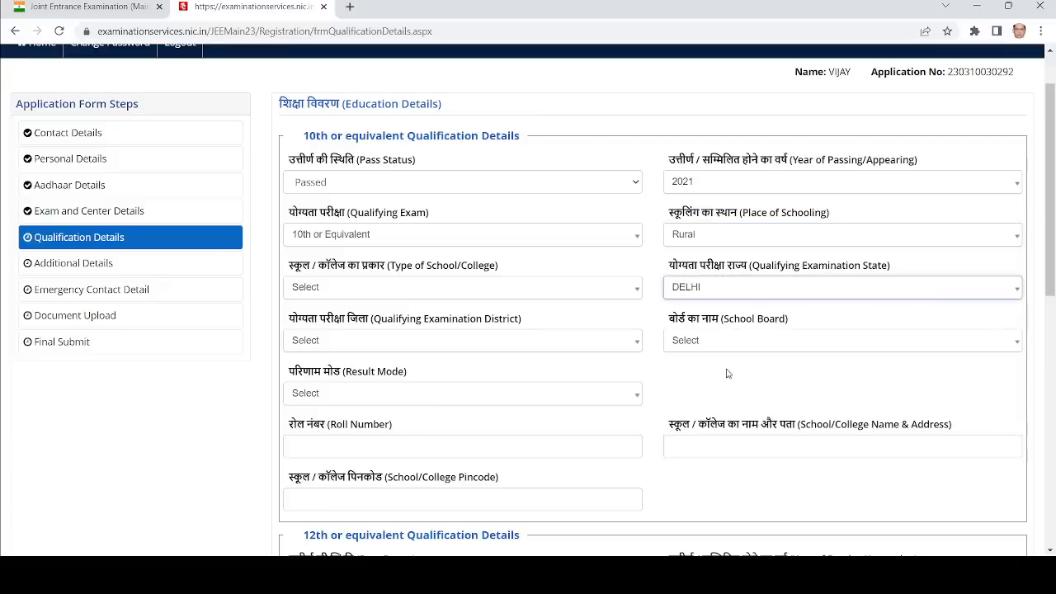
pyautogui.click(739, 345)
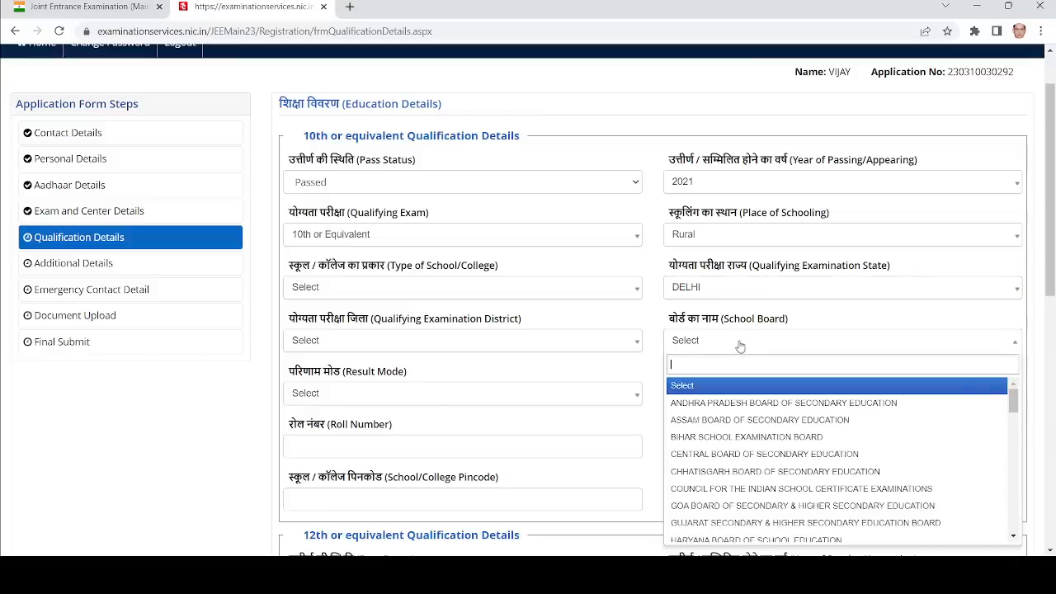
pyautogui.click(739, 344)
pyautogui.click(738, 346)
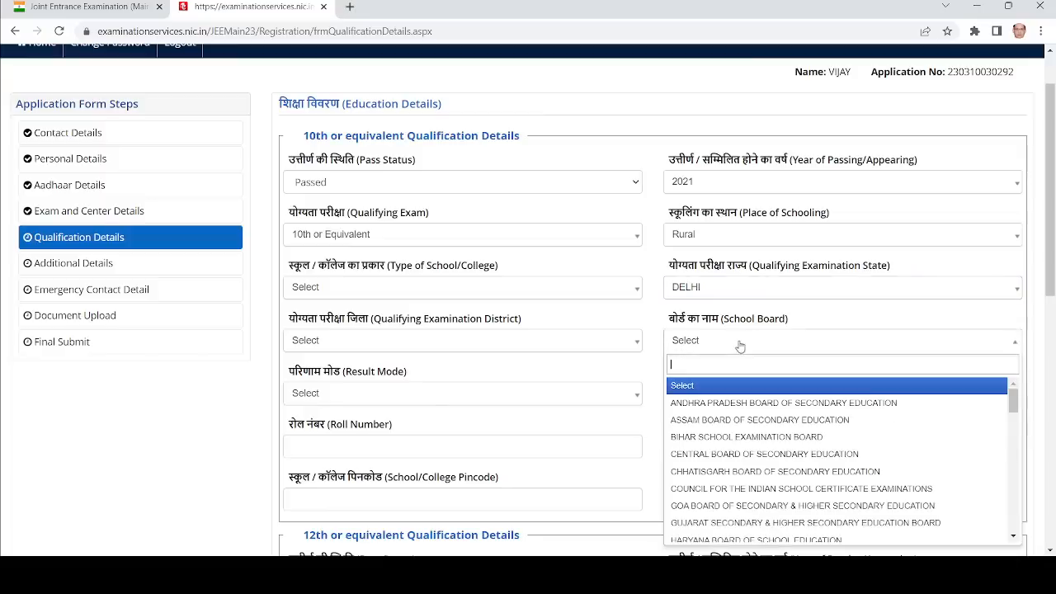
pyautogui.click(744, 454)
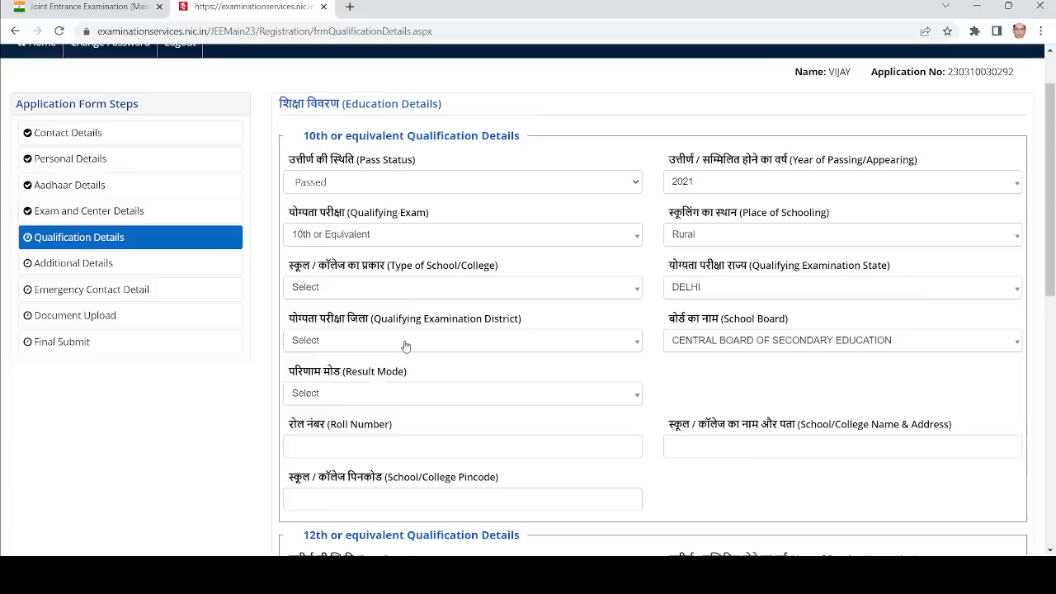
# Set the type of school/college for the 10th qualification to Government Aided Private.
pyautogui.click(409, 291)
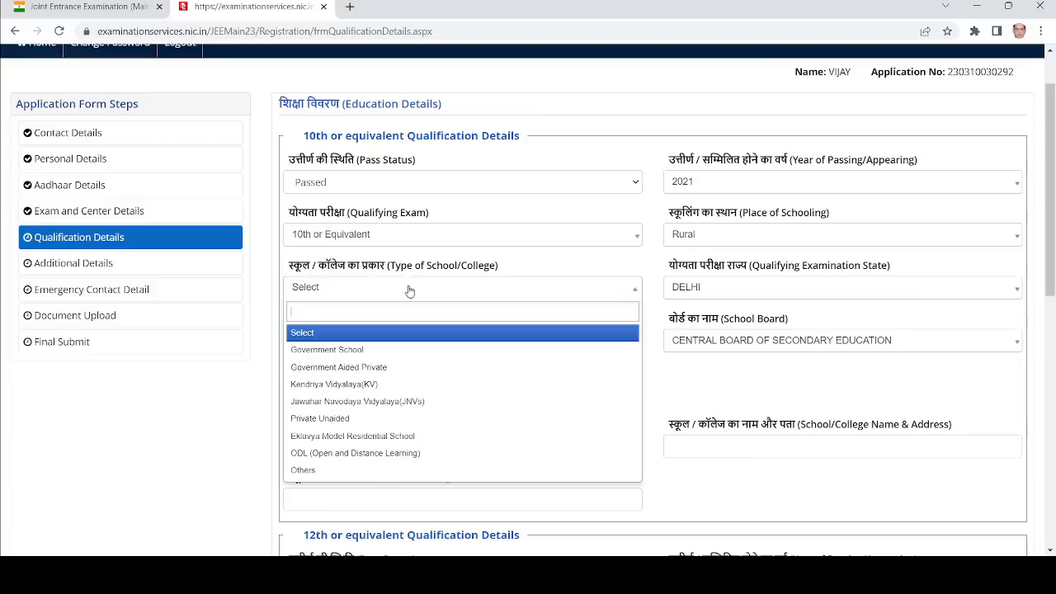
pyautogui.click(404, 367)
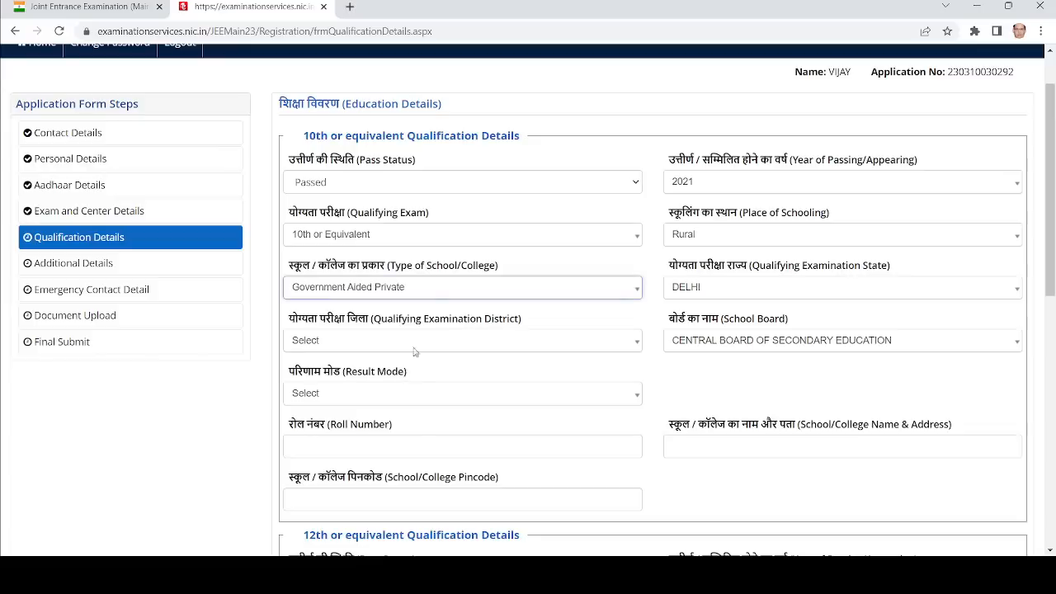
pyautogui.click(480, 290)
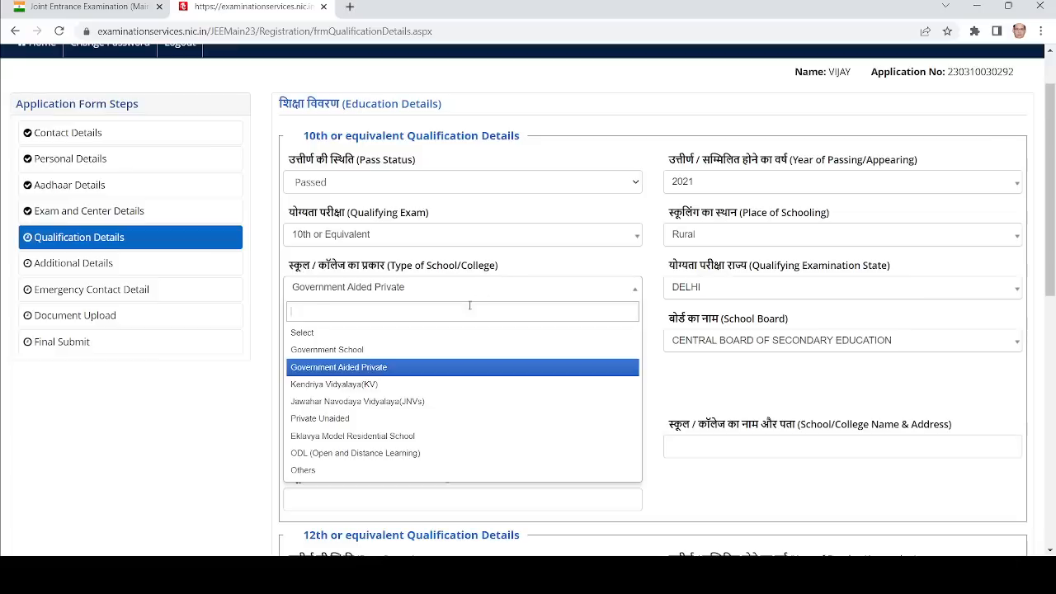
# Set the 10th qualifying examination district to CENTRAL DELHI and the result mode to Percentage.
pyautogui.click(426, 375)
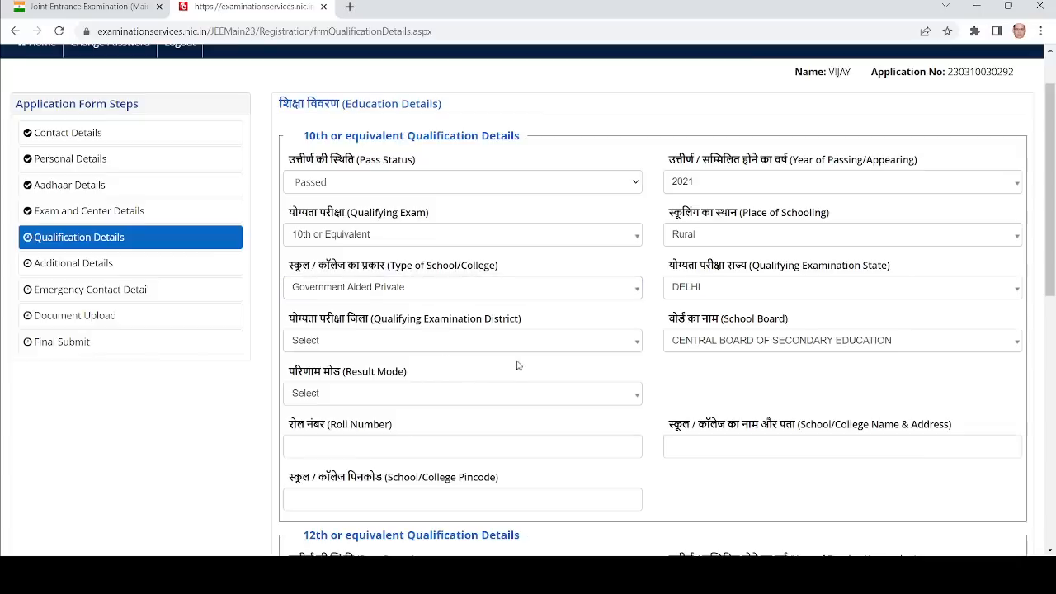
pyautogui.click(633, 348)
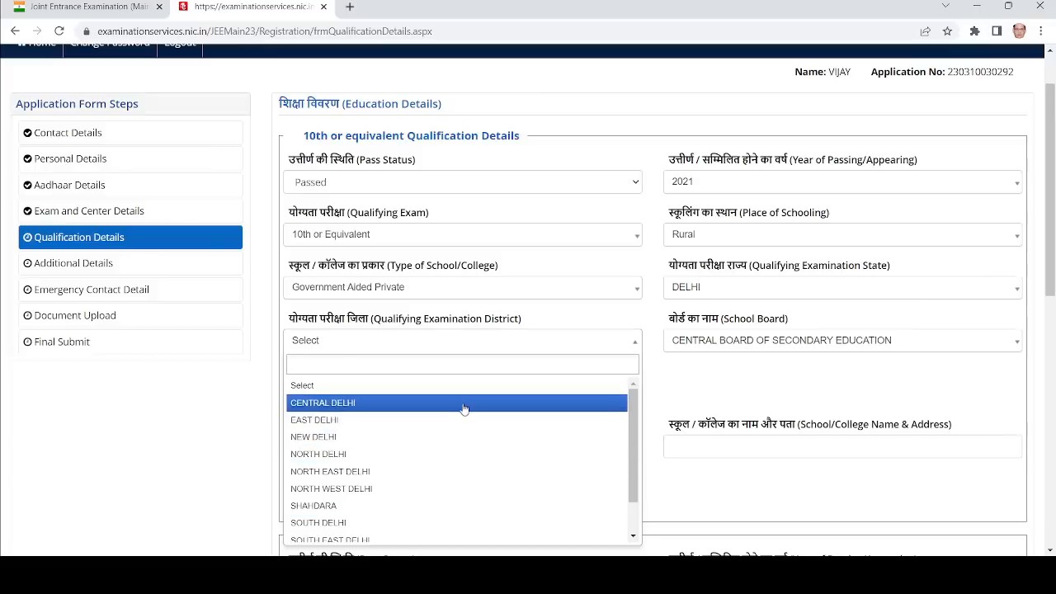
pyautogui.click(460, 404)
pyautogui.scroll(-3, 710, 377)
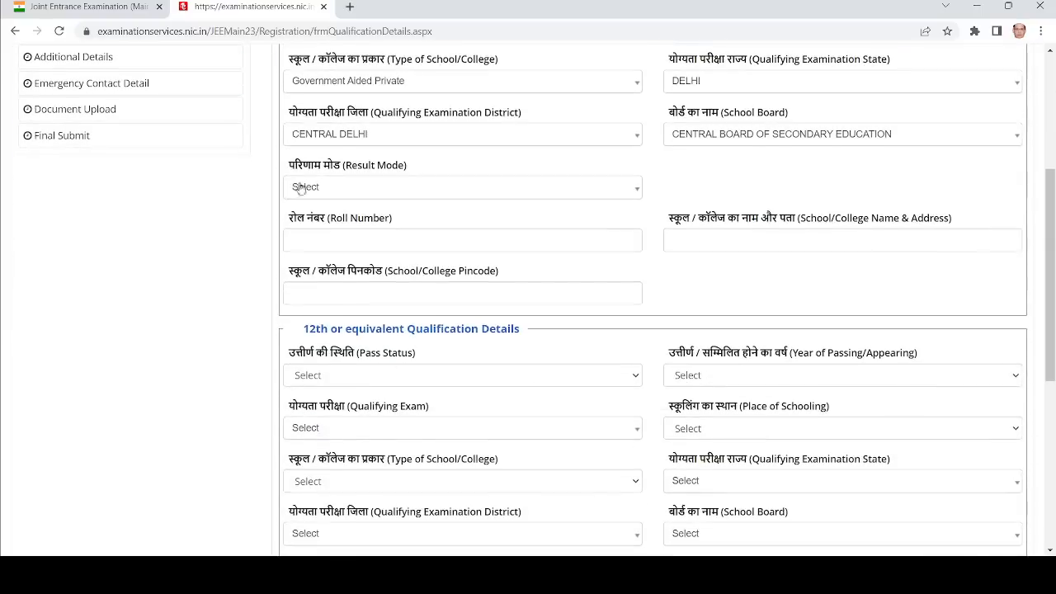
pyautogui.click(634, 192)
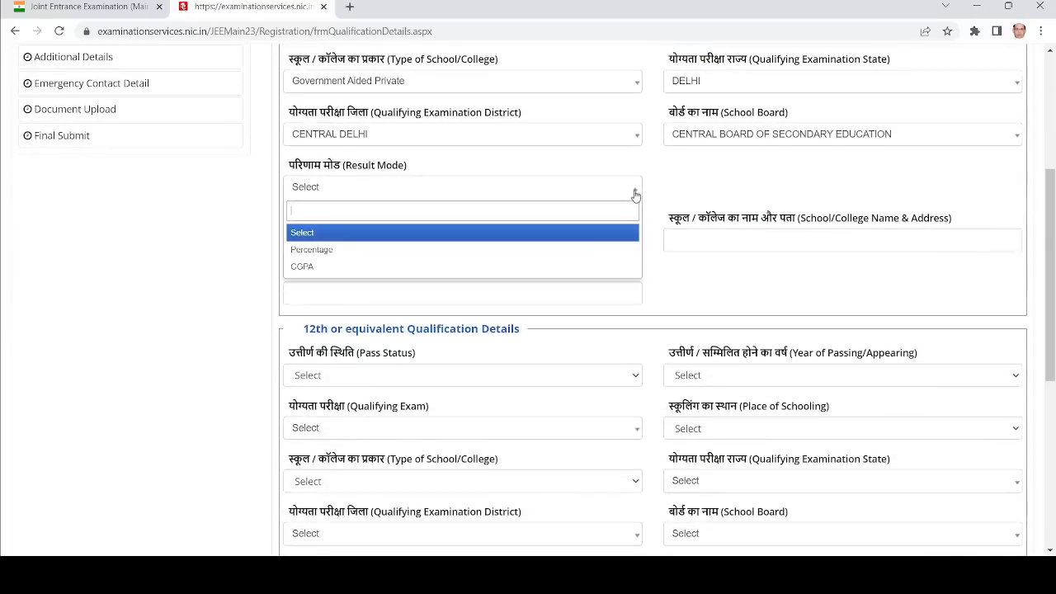
pyautogui.click(329, 249)
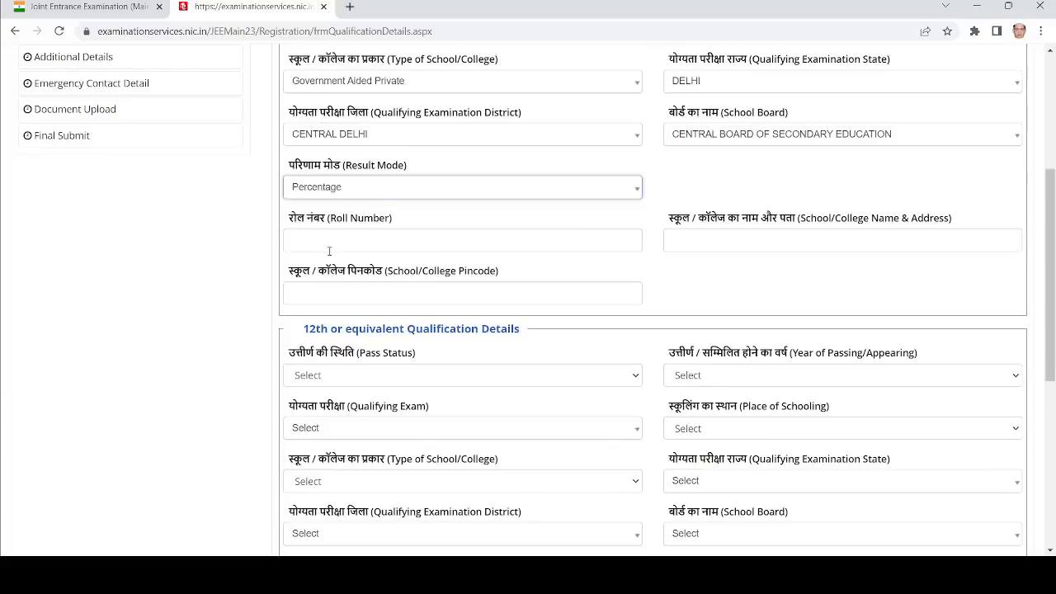
pyautogui.click(737, 183)
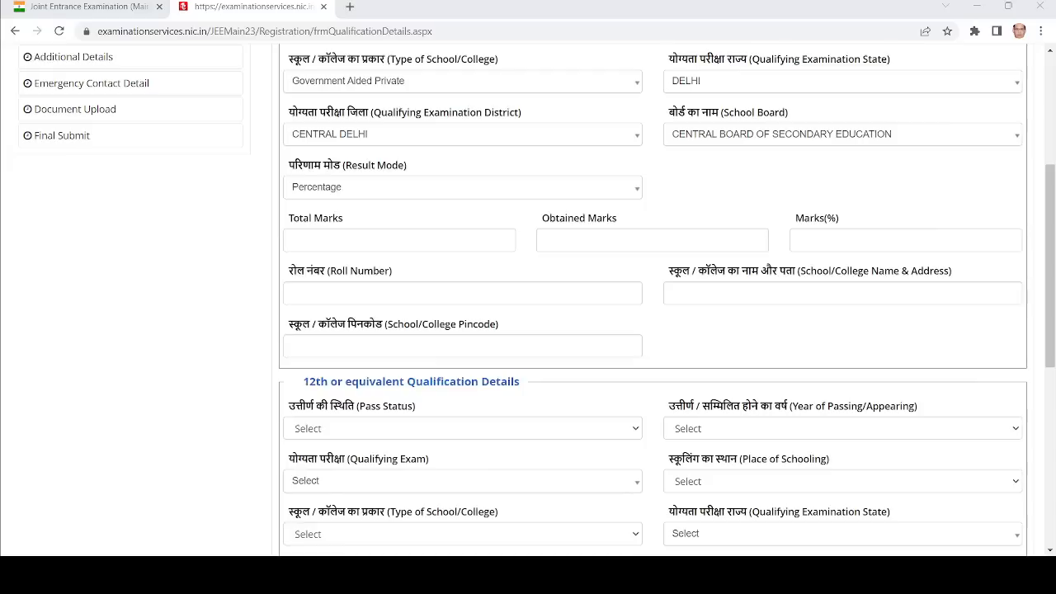
pyautogui.click(736, 182)
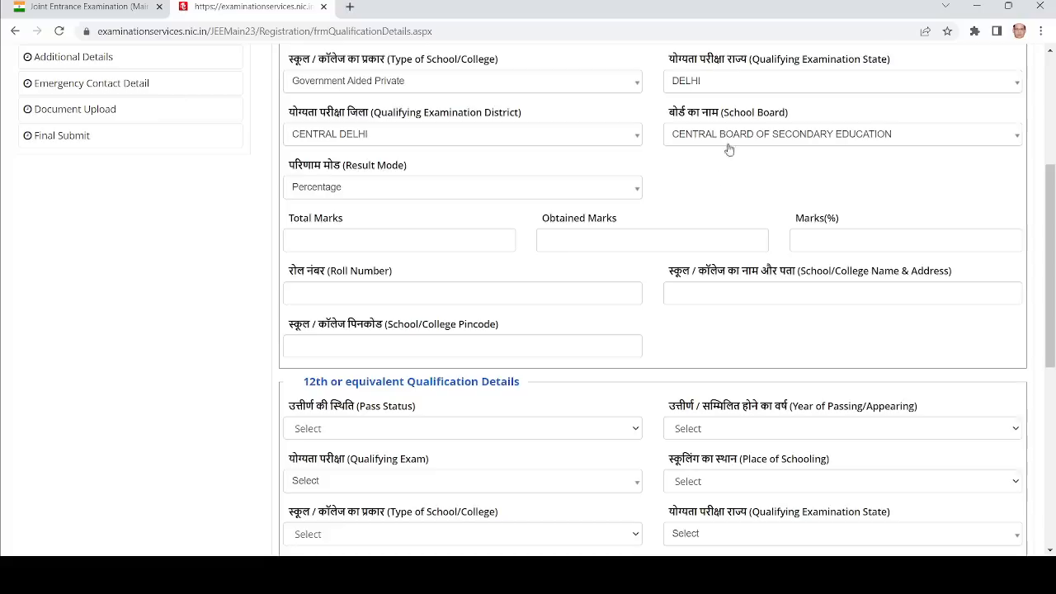
# Enter 500 as the 10th total marks and 450 as the obtained marks.
pyautogui.click(462, 245)
pyautogui.write('500')
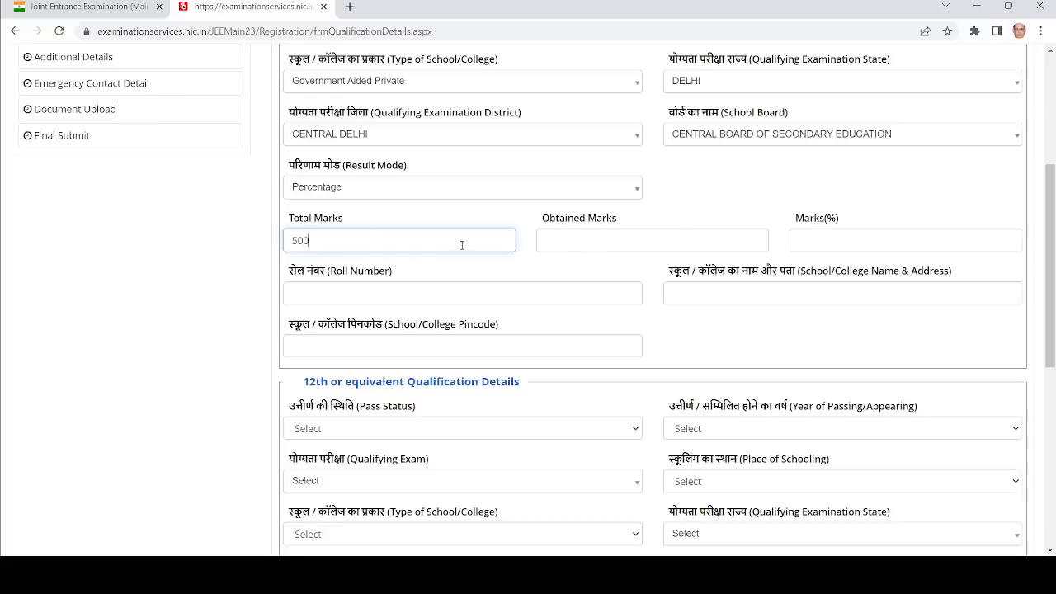
pyautogui.click(580, 240)
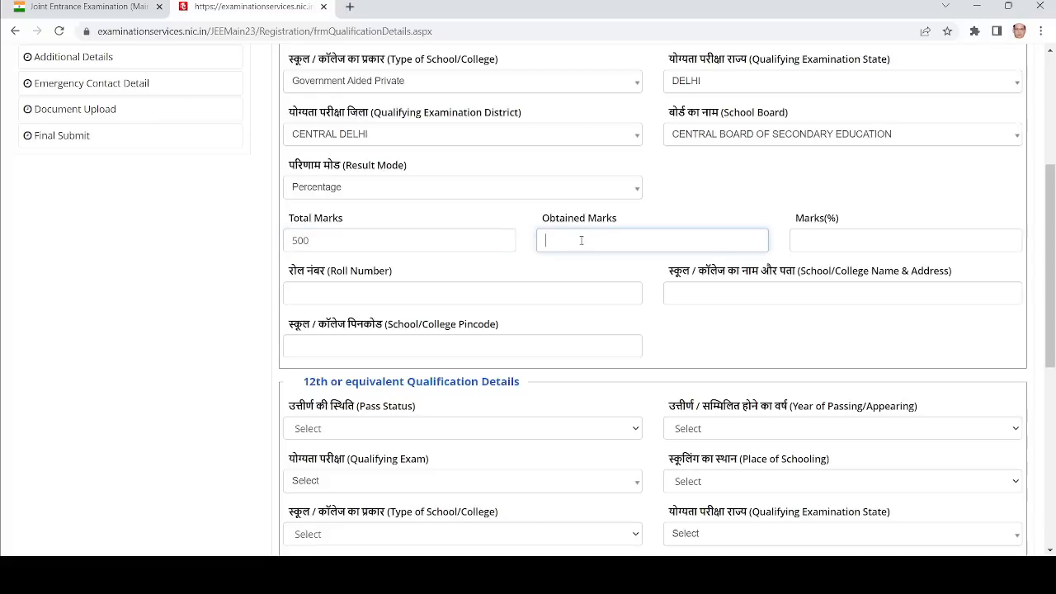
pyautogui.write('450')
pyautogui.click(695, 201)
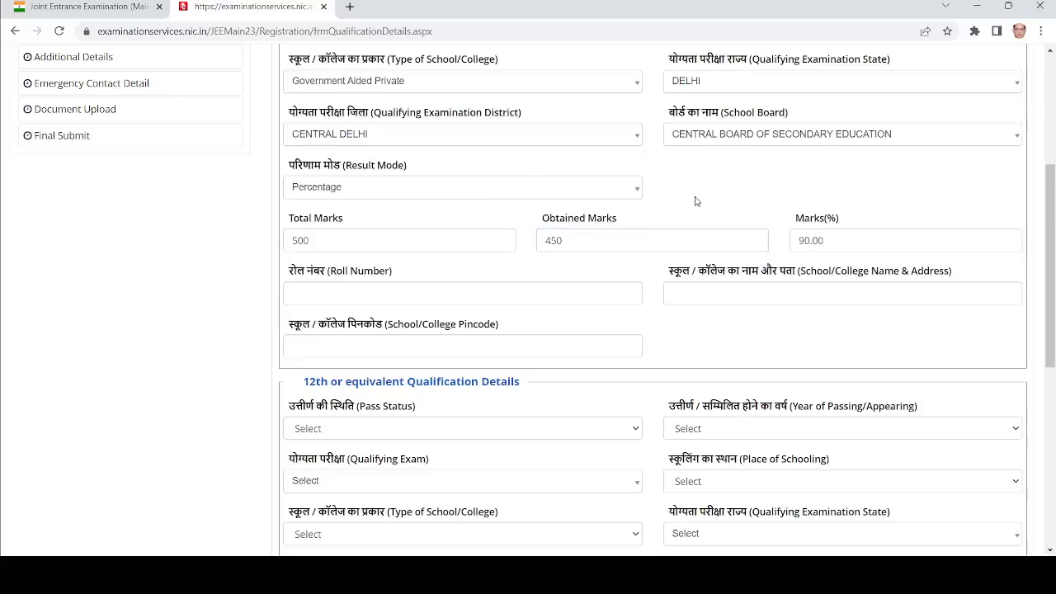
# Enter the candidate's 10th roll number.
pyautogui.click(389, 294)
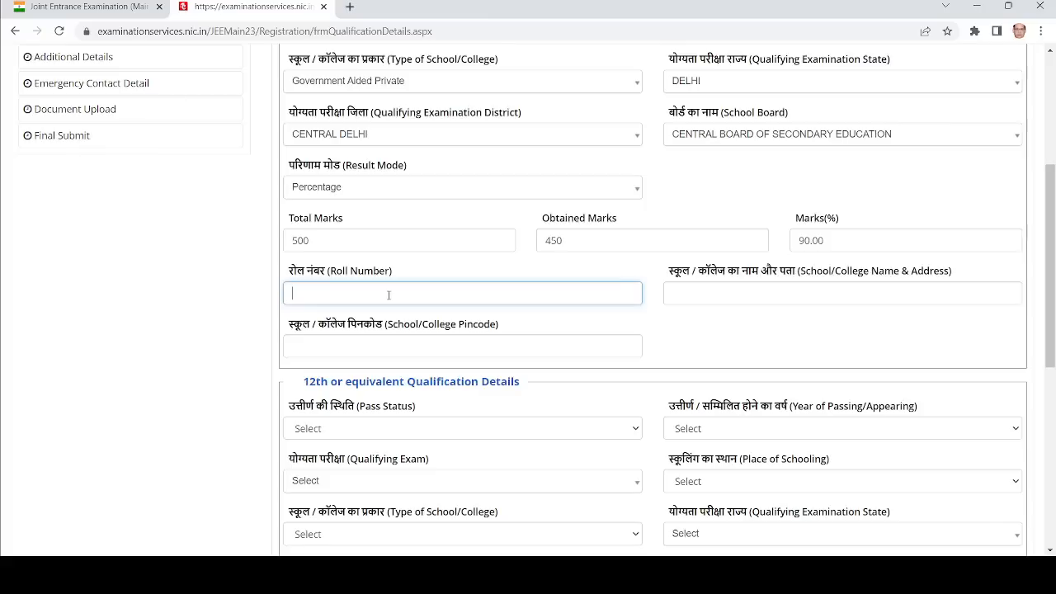
pyautogui.click(717, 349)
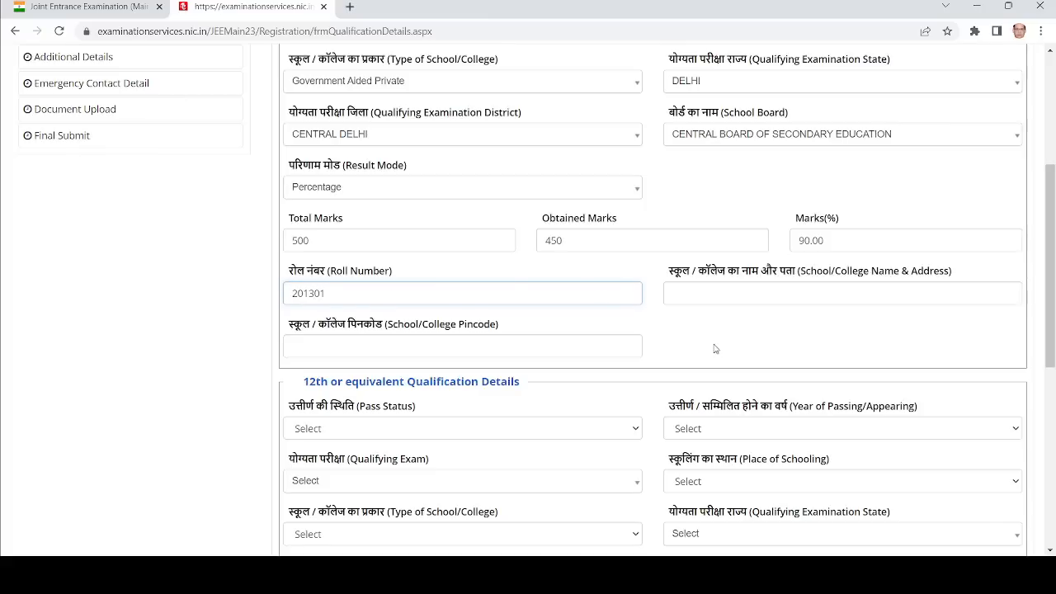
# Enter DPS as the 10th school/college name and 110075 as its pincode.
pyautogui.click(735, 290)
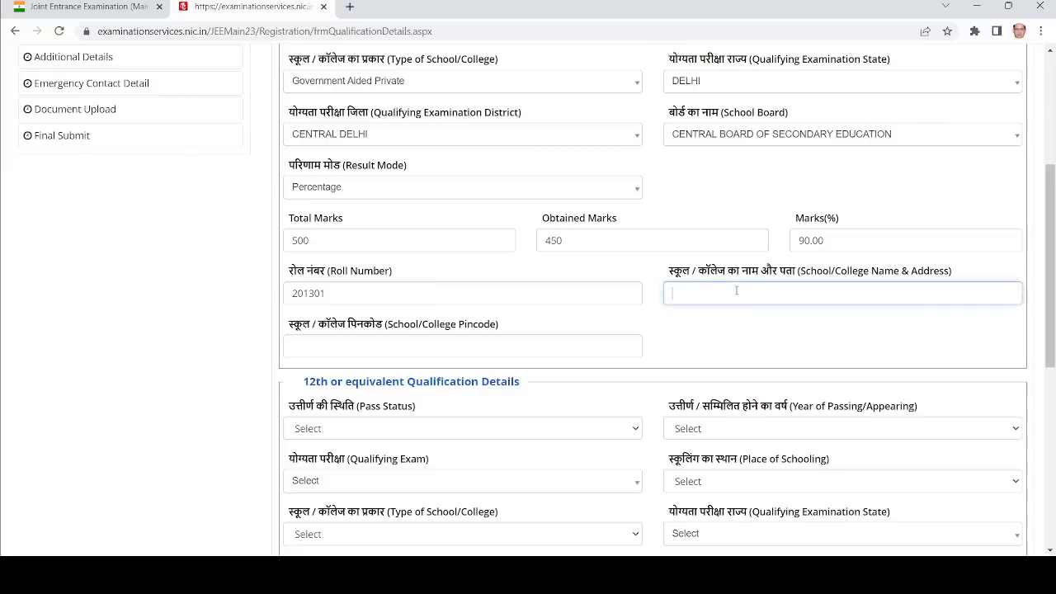
pyautogui.write('DPS')
pyautogui.click(437, 347)
pyautogui.write('110075')
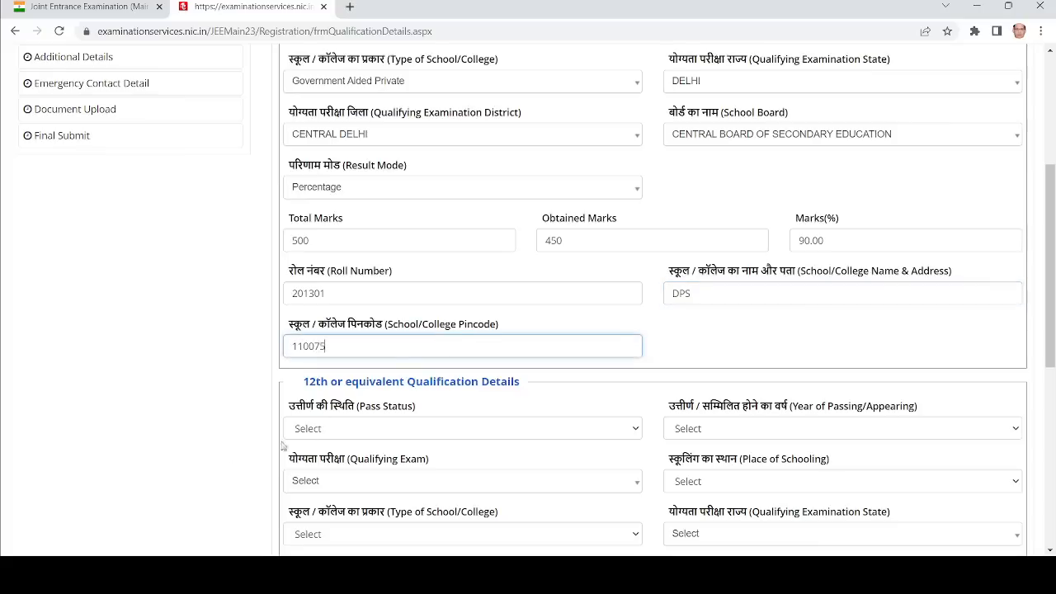
# Set the 12th pass status to Appearing and the qualifying exam to the AIU-recognised public school/board examination.
pyautogui.click(204, 416)
pyautogui.scroll(-1, 263, 324)
pyautogui.scroll(-3, 264, 324)
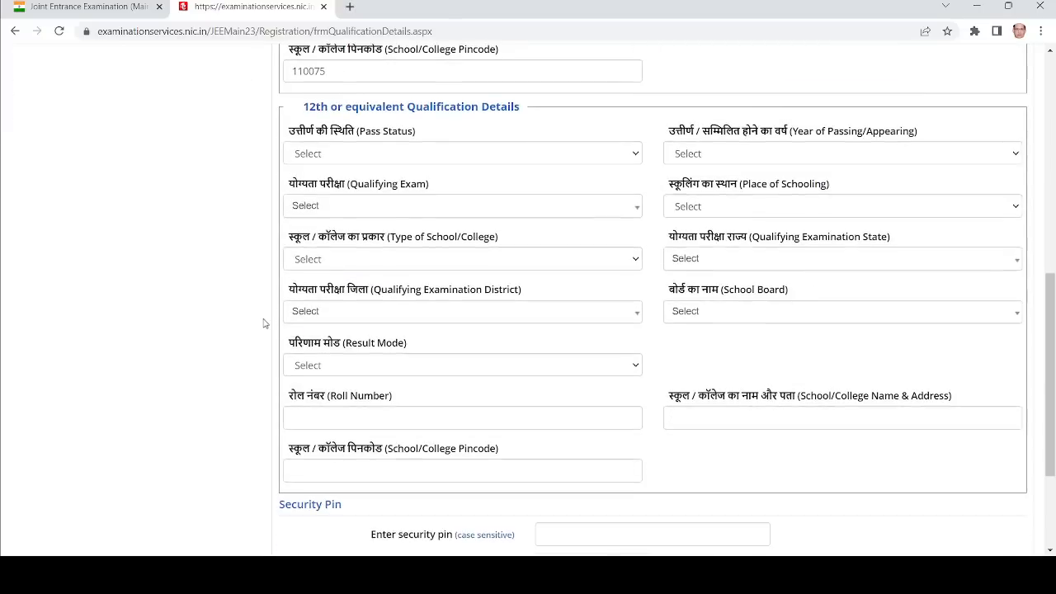
pyautogui.click(568, 155)
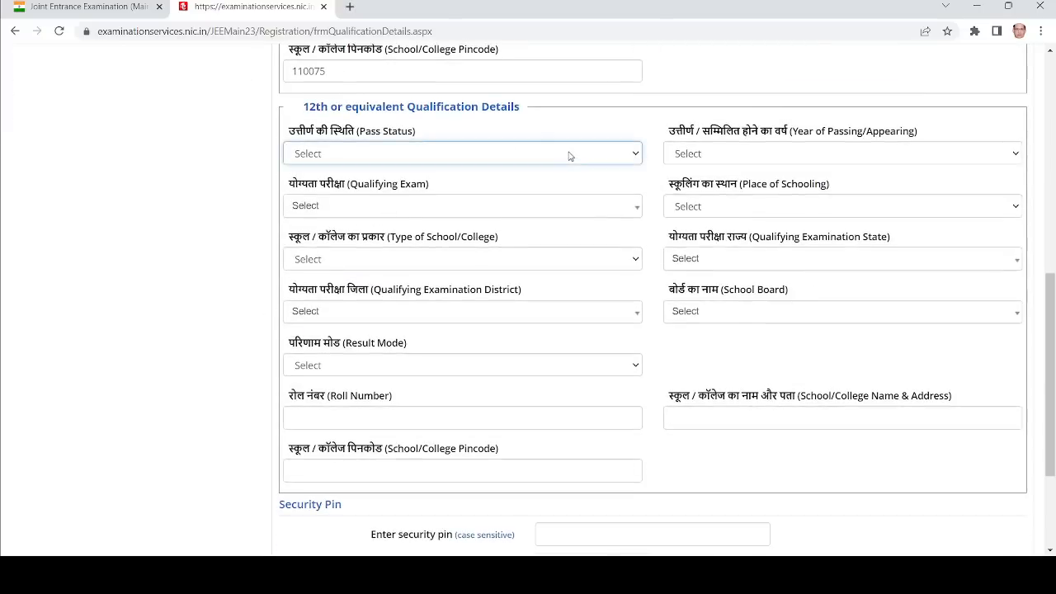
pyautogui.click(517, 202)
pyautogui.click(632, 214)
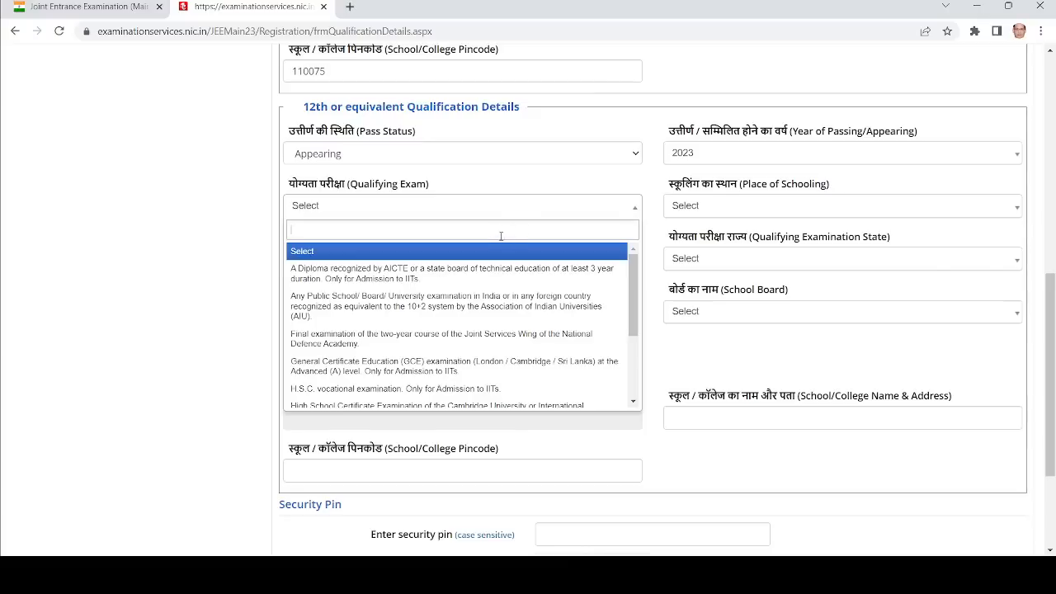
pyautogui.click(474, 316)
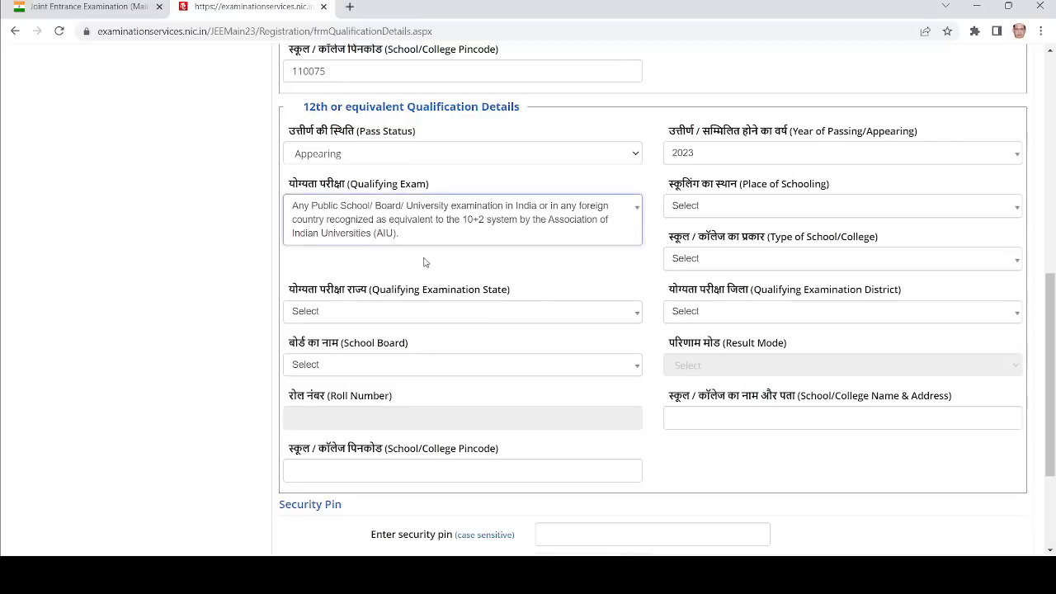
# Set the 12th qualifying examination state to DELHI and the school board to CENTRAL BOARD OF SECONDARY EDUCATION.
pyautogui.click(424, 320)
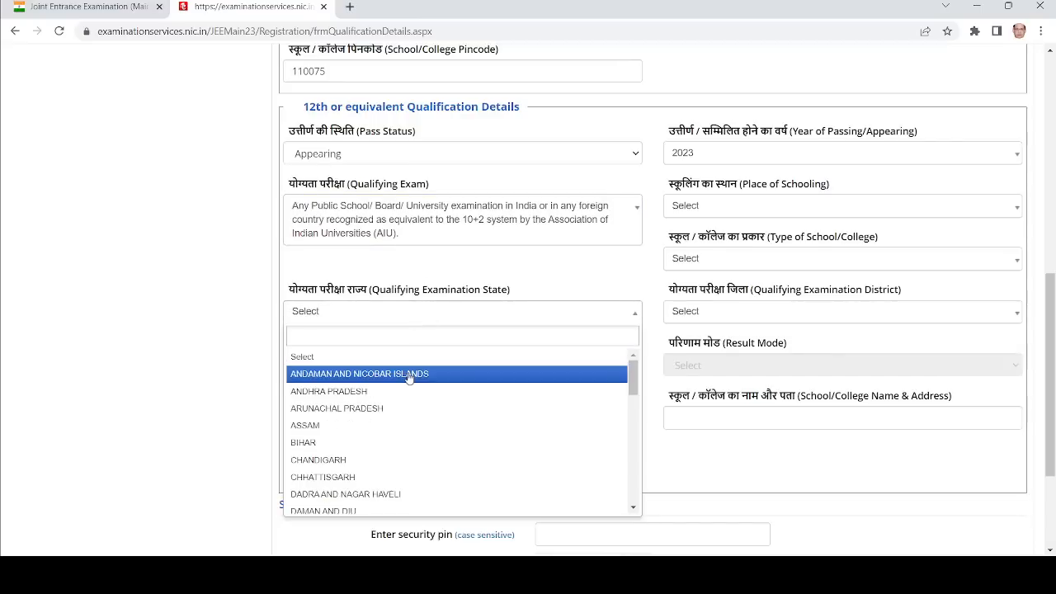
pyautogui.write('DE')
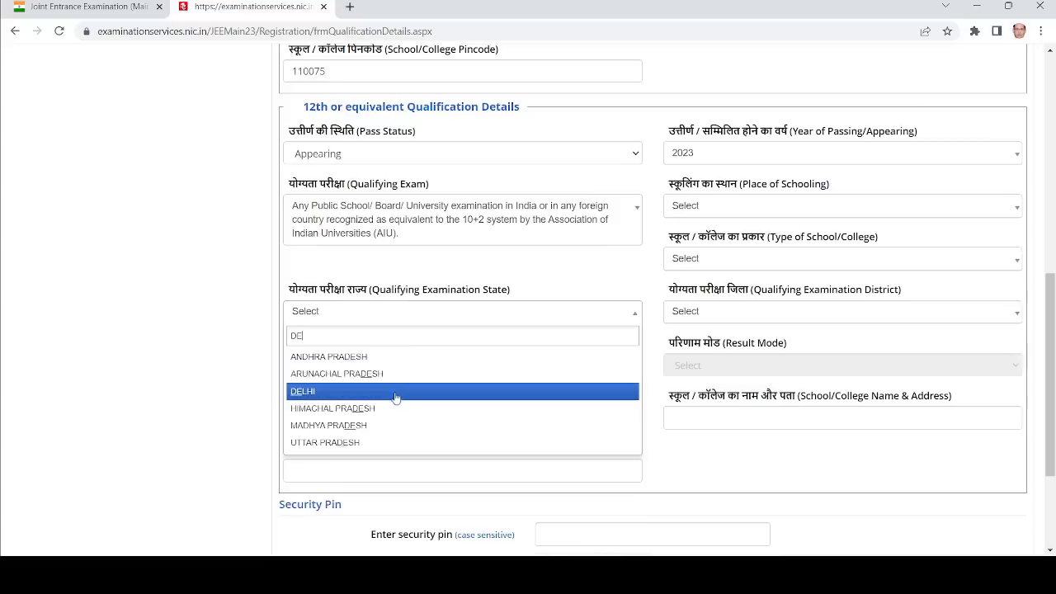
pyautogui.click(396, 391)
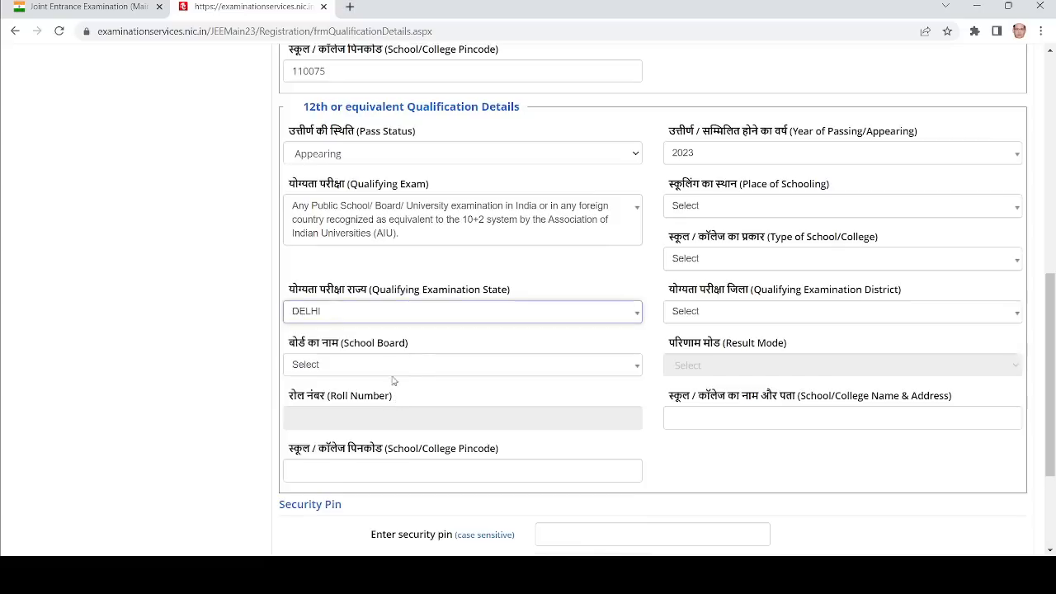
pyautogui.click(437, 364)
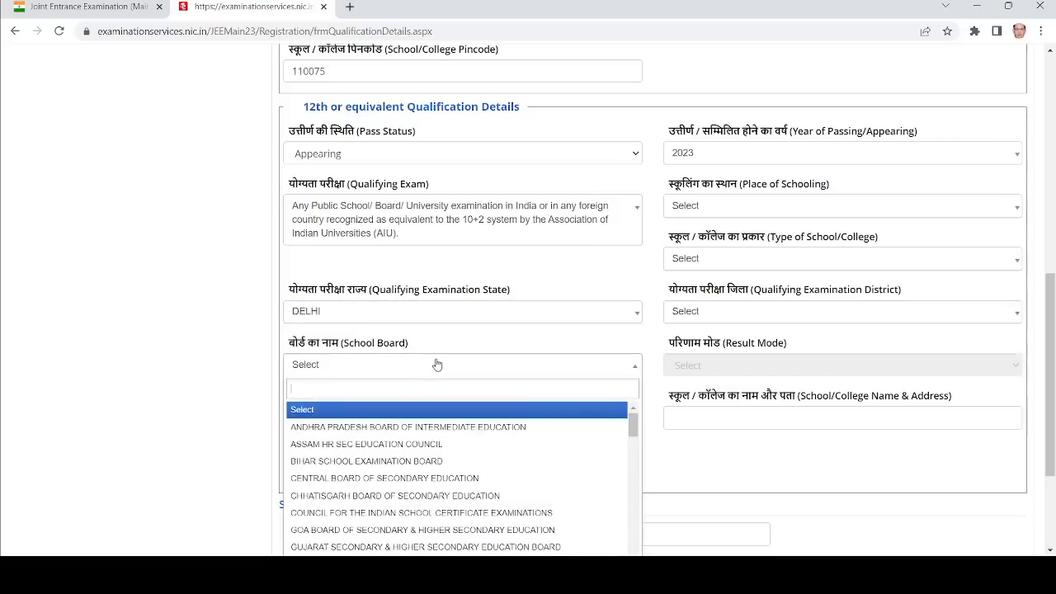
pyautogui.click(434, 479)
pyautogui.click(469, 397)
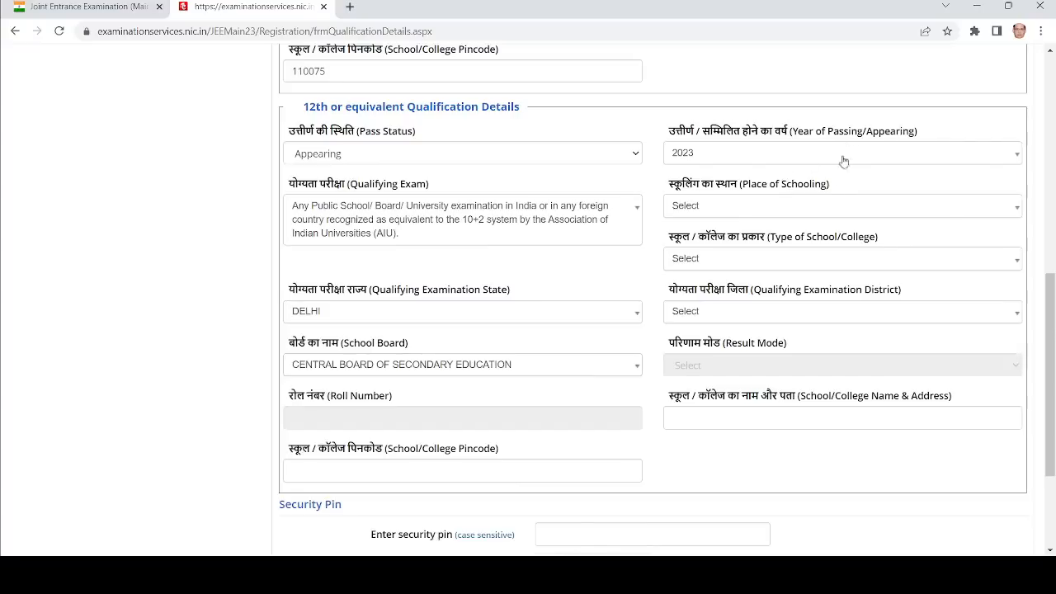
# Set the 12th place of schooling to Rural and the type of school/college to Government Aided Private.
pyautogui.click(760, 213)
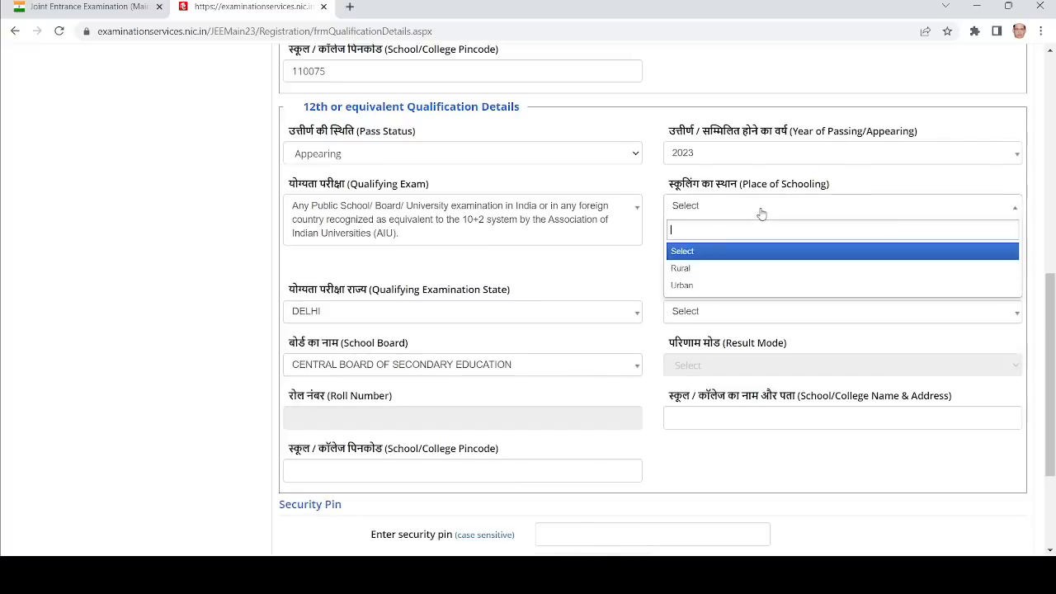
pyautogui.click(749, 268)
pyautogui.click(750, 263)
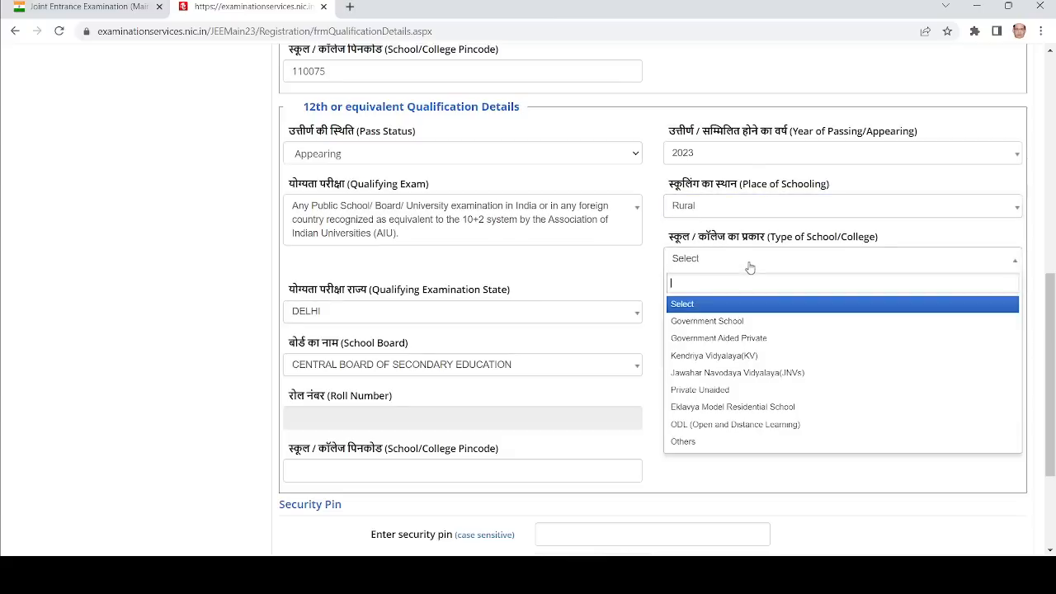
pyautogui.click(760, 341)
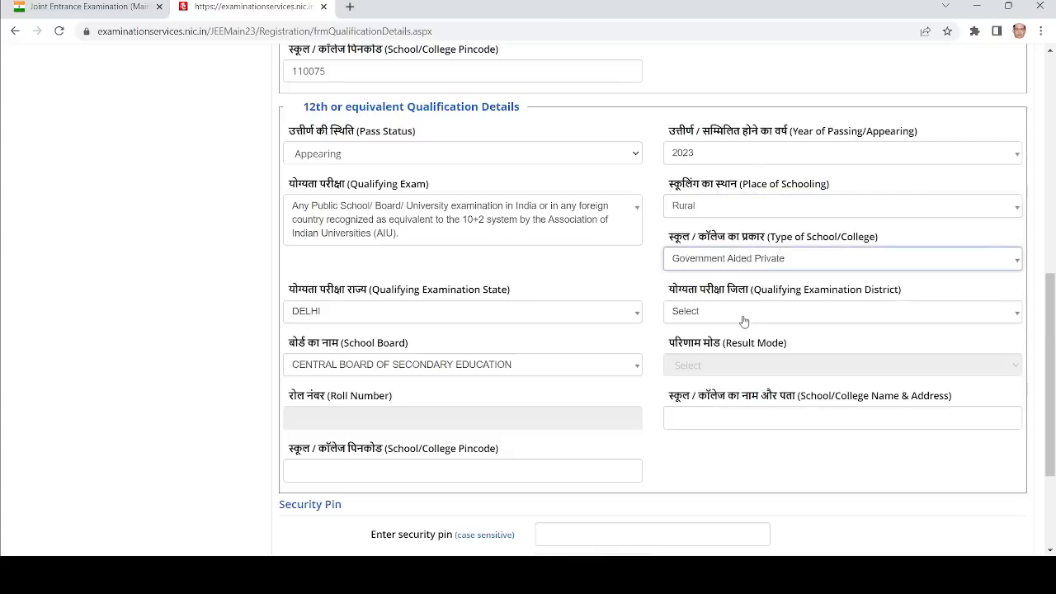
# Set the 12th qualifying examination district to CENTRAL DELHI.
pyautogui.click(743, 320)
pyautogui.click(746, 352)
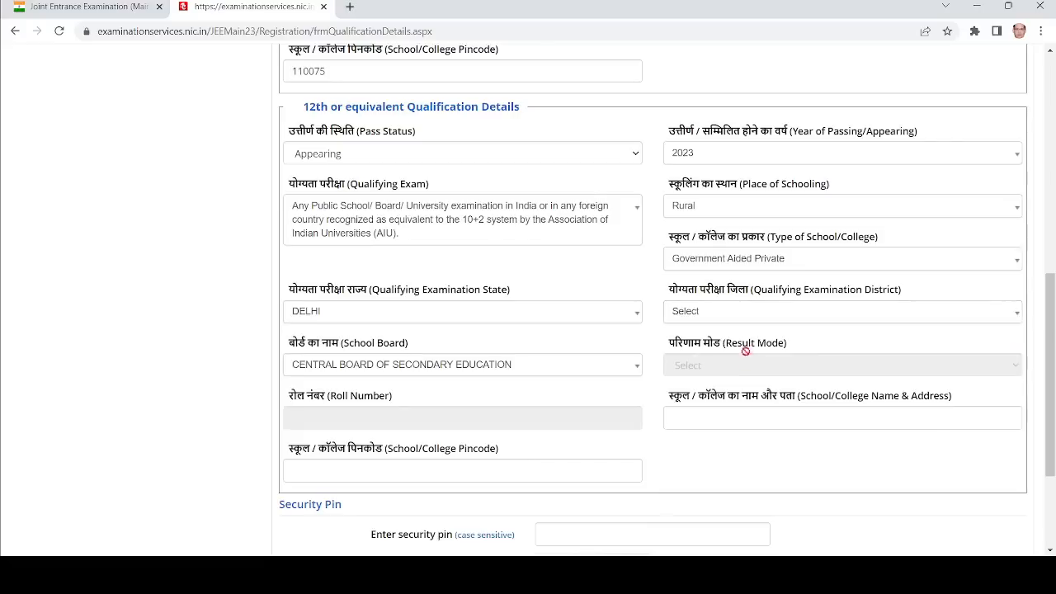
pyautogui.click(757, 311)
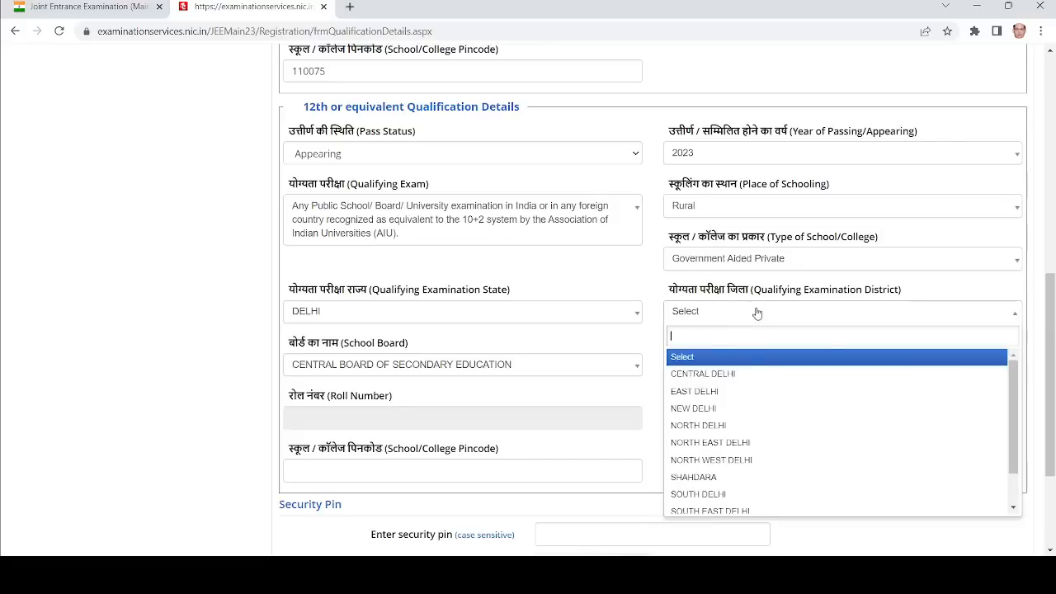
pyautogui.click(749, 375)
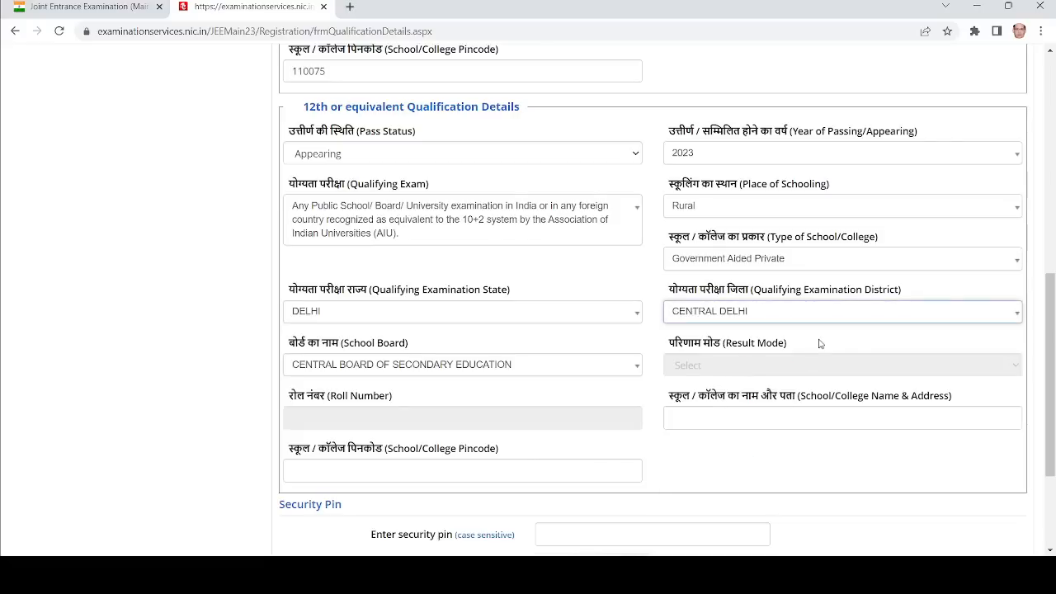
pyautogui.scroll(-1, 819, 343)
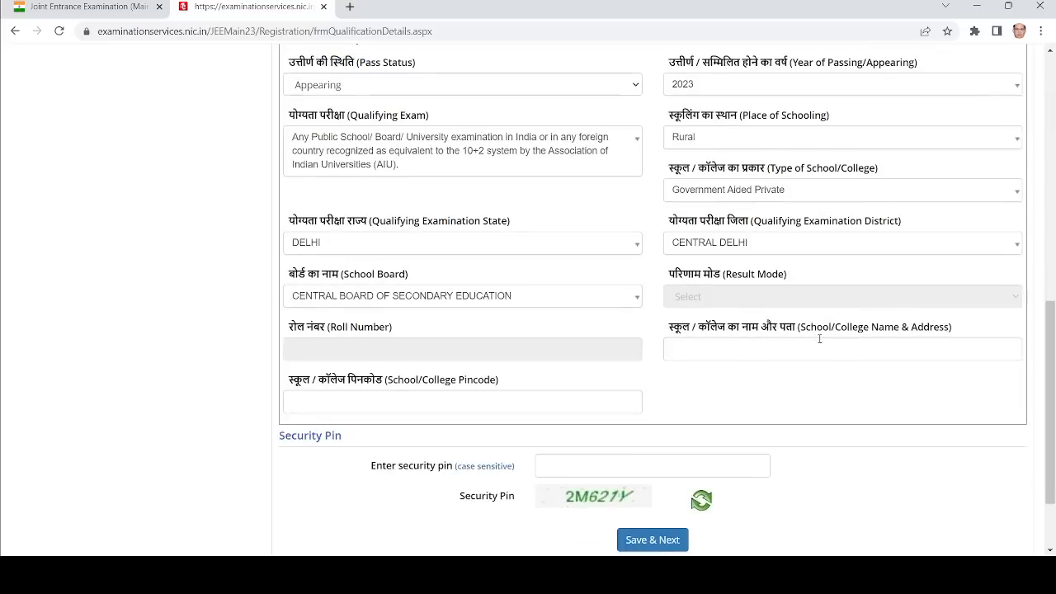
# Enter DPS MATHURA ROAD as the 12th school/college name and 110029 as its pincode.
pyautogui.click(767, 355)
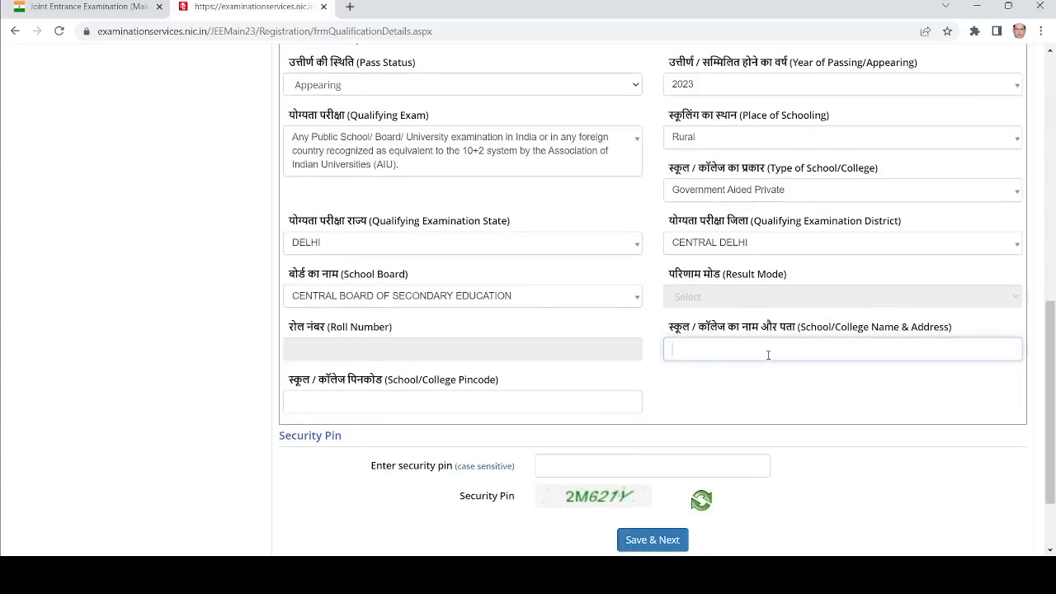
pyautogui.write('DPS MATHURA ROAD')
pyautogui.click(747, 393)
pyautogui.click(378, 401)
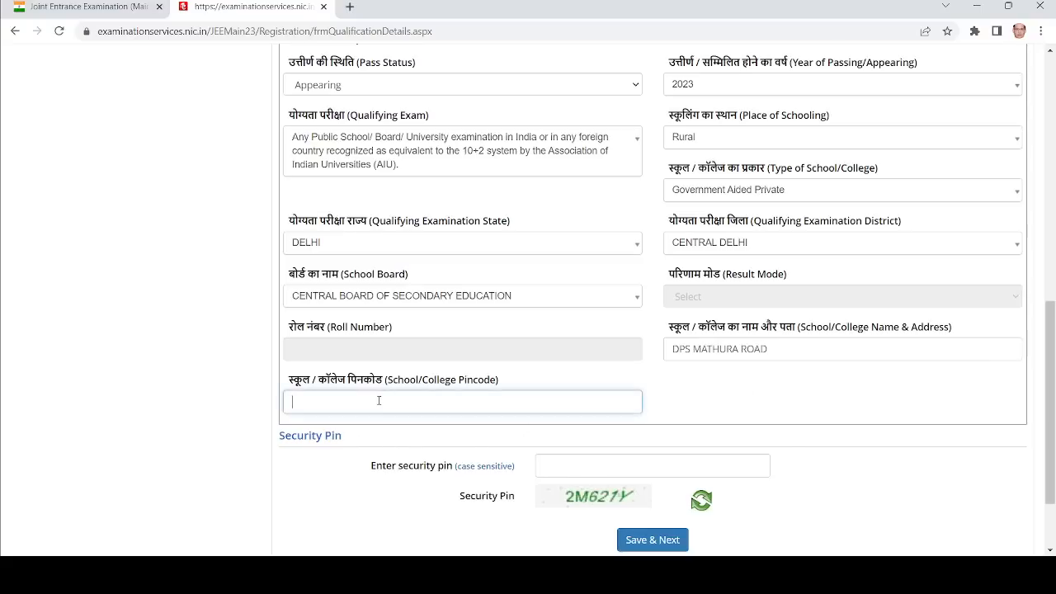
pyautogui.write('110029')
pyautogui.click(711, 400)
# Enter the displayed security pin and save the qualification details to continue.
pyautogui.scroll(-2, 693, 424)
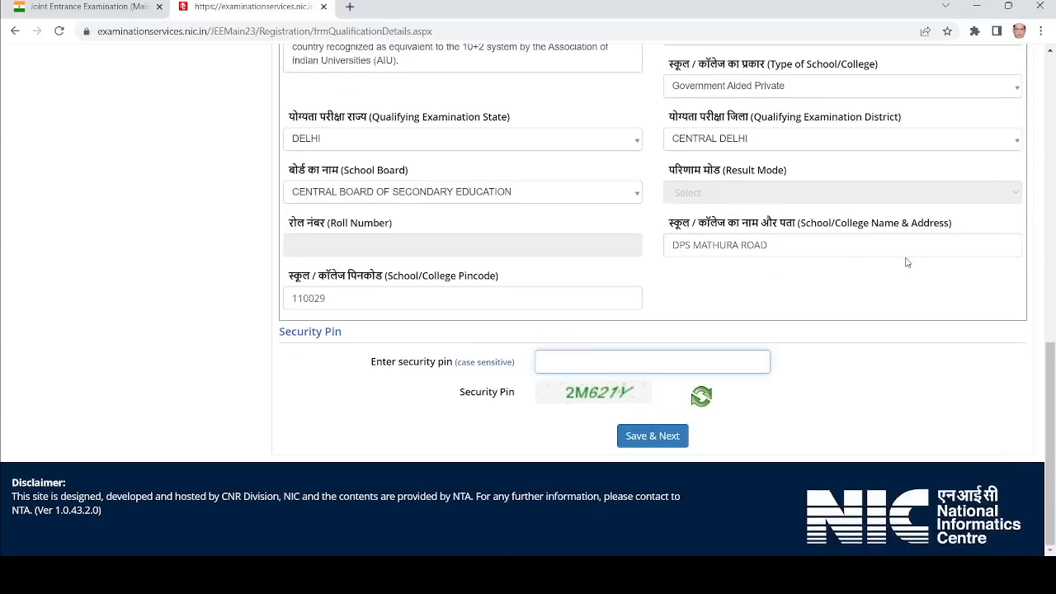
pyautogui.write('2M')
pyautogui.write('621Y')
pyautogui.click(651, 436)
# Answer No to the Are You Twin question in the additional details.
pyautogui.click(504, 327)
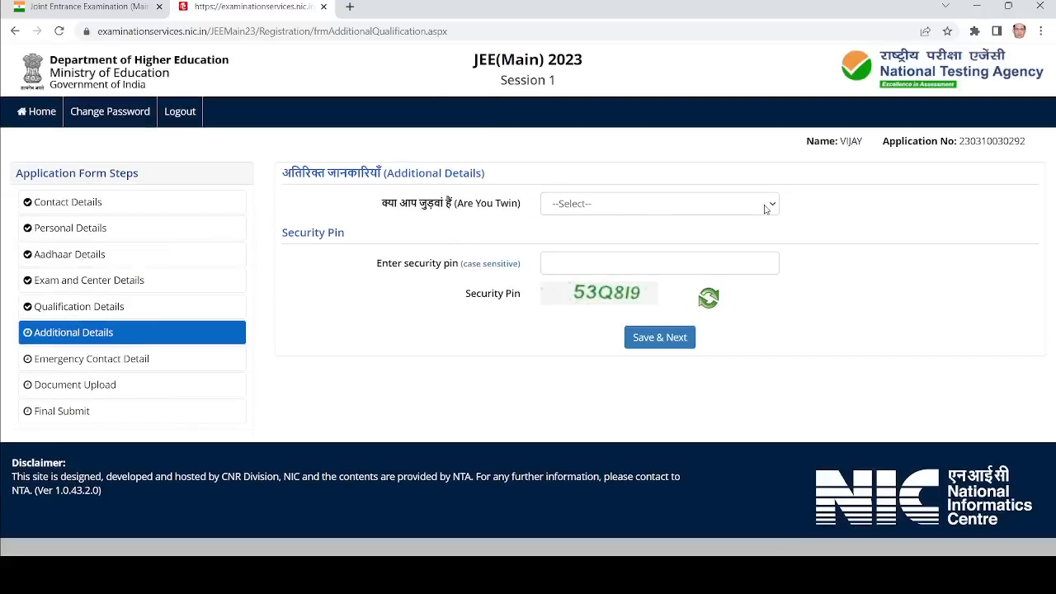
pyautogui.click(765, 209)
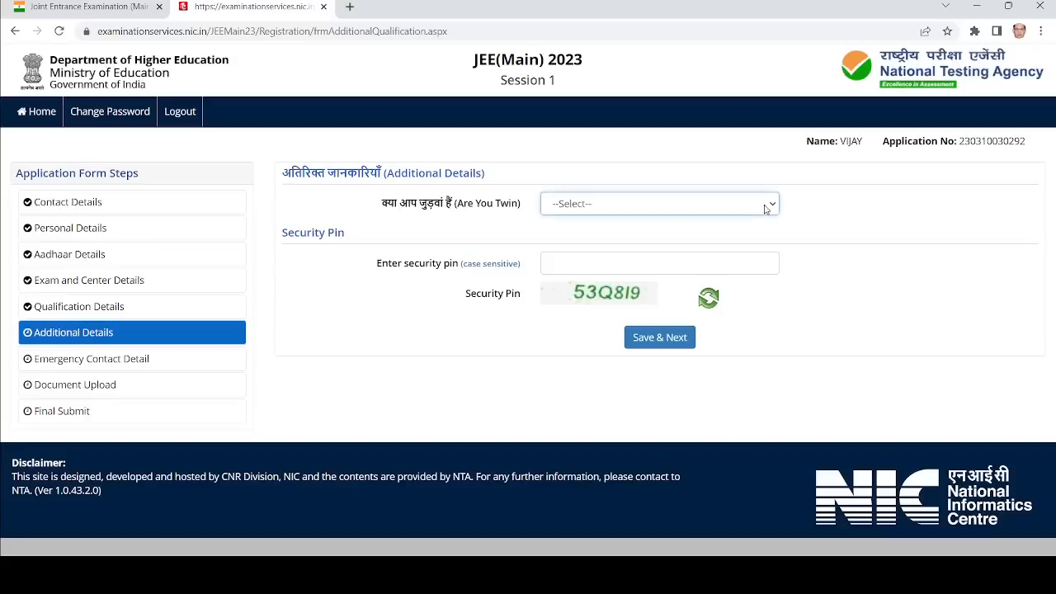
pyautogui.click(727, 252)
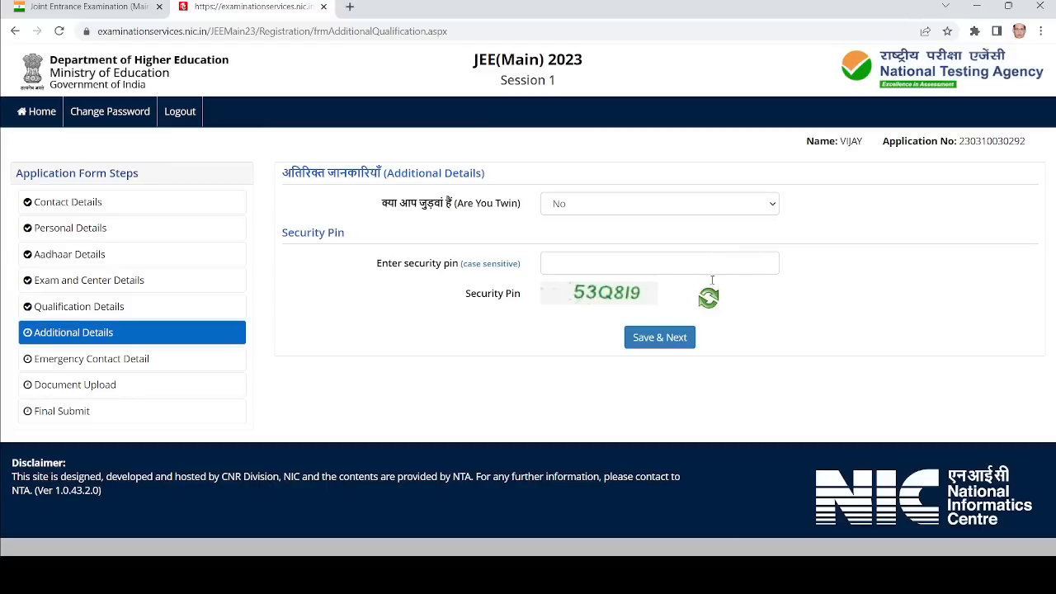
# Try to save the additional details with the displayed security pin, then dismiss the message.
pyautogui.click(588, 262)
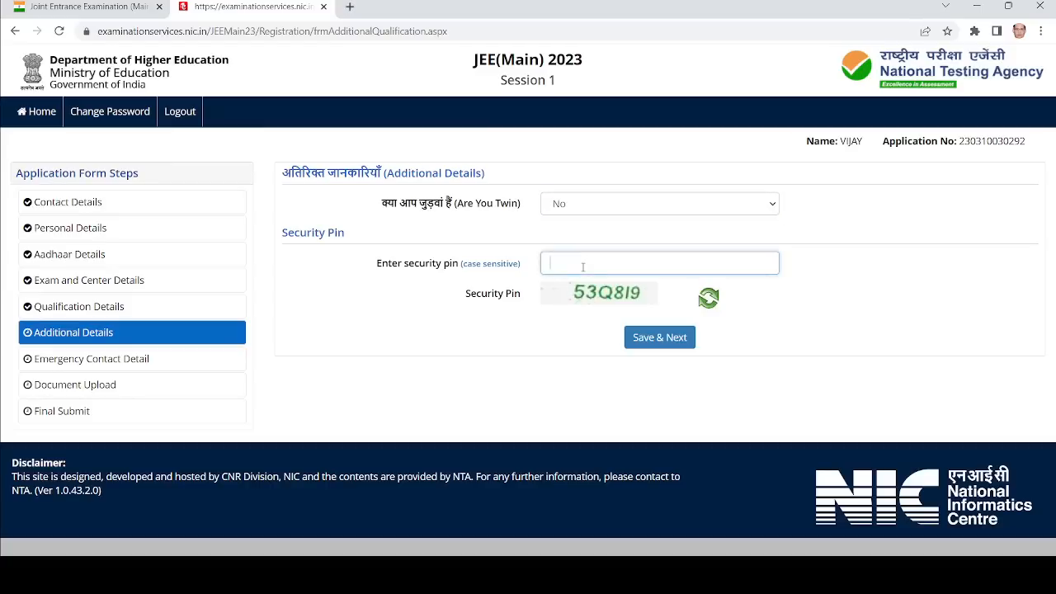
pyautogui.write('53Q819')
pyautogui.click(663, 339)
pyautogui.click(509, 329)
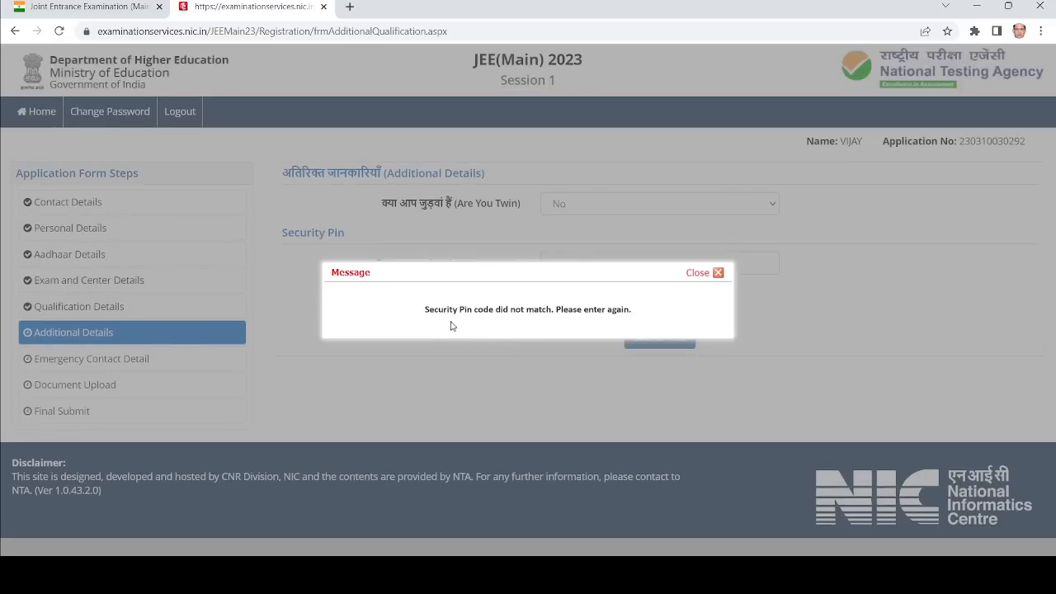
pyautogui.click(718, 273)
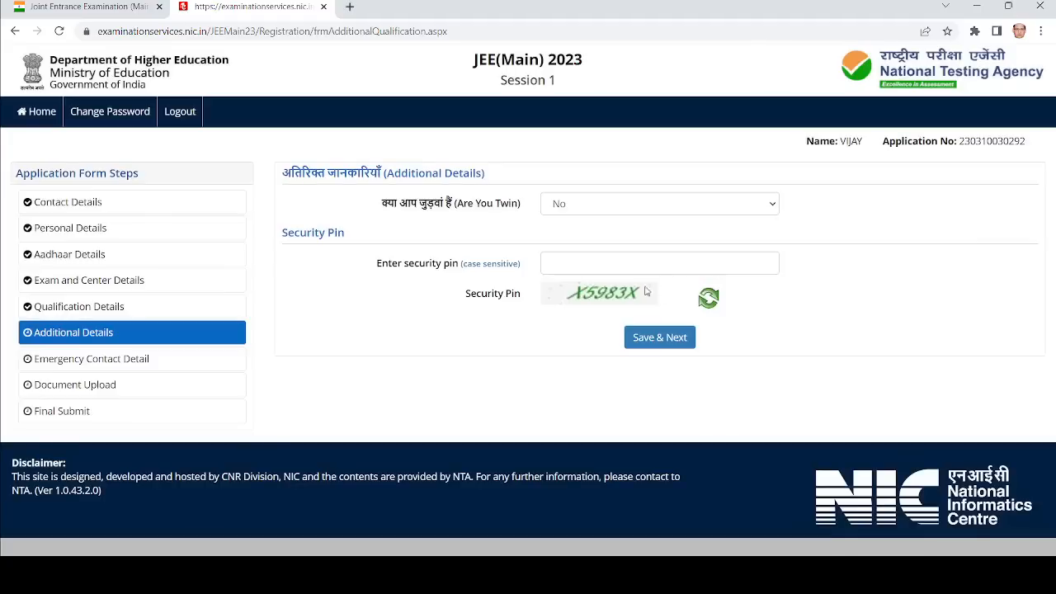
# Enter the newly displayed security pin, save the additional details and confirm submitting the section.
pyautogui.click(584, 267)
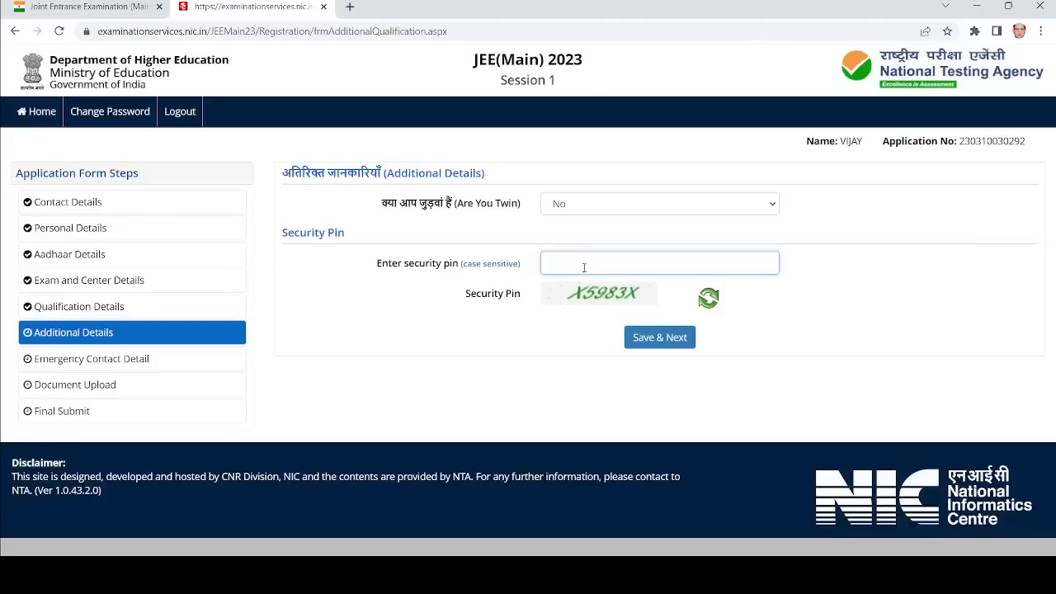
pyautogui.write('X5983X')
pyautogui.click(661, 341)
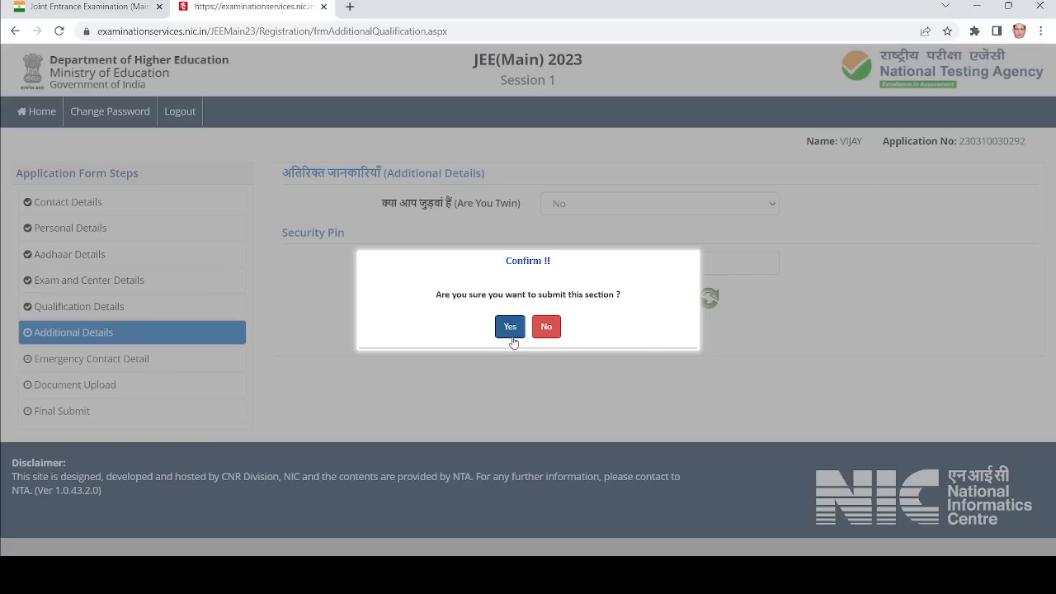
pyautogui.click(507, 326)
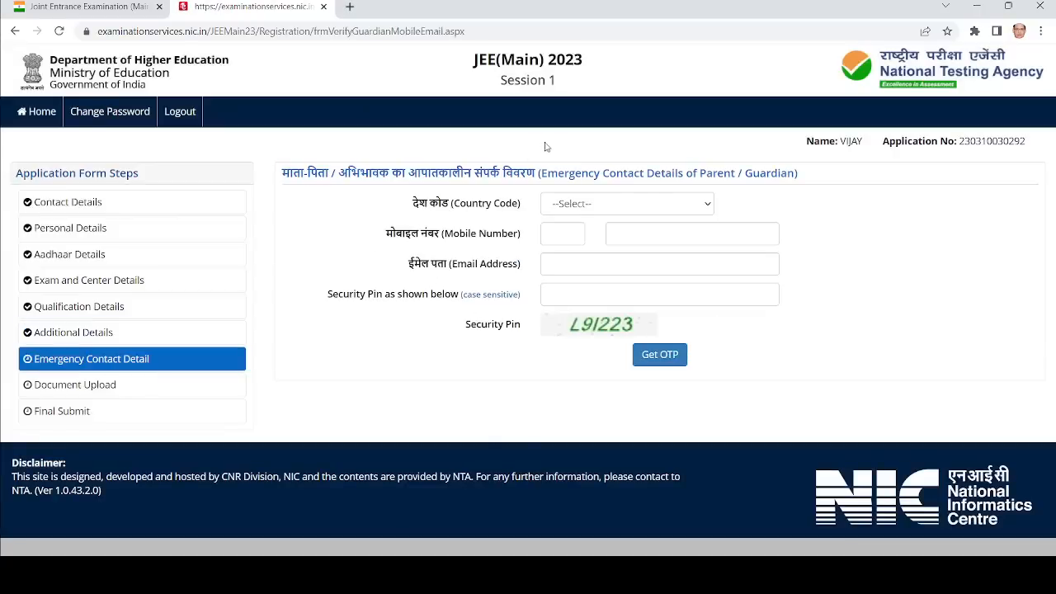
# Select India as the emergency contact's country code and enter the parent's mobile number.
pyautogui.click(606, 207)
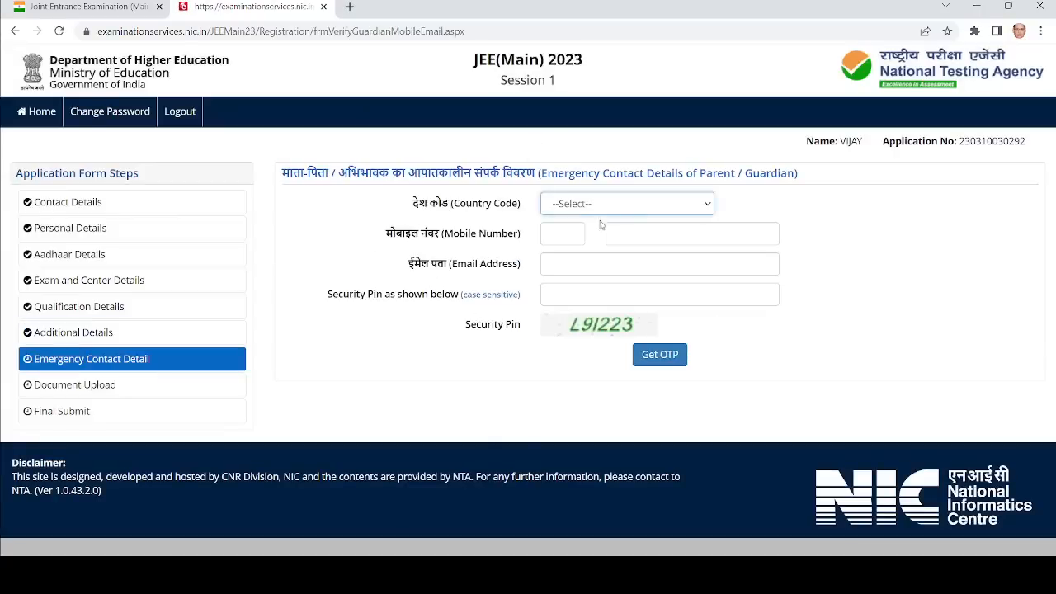
pyautogui.click(604, 240)
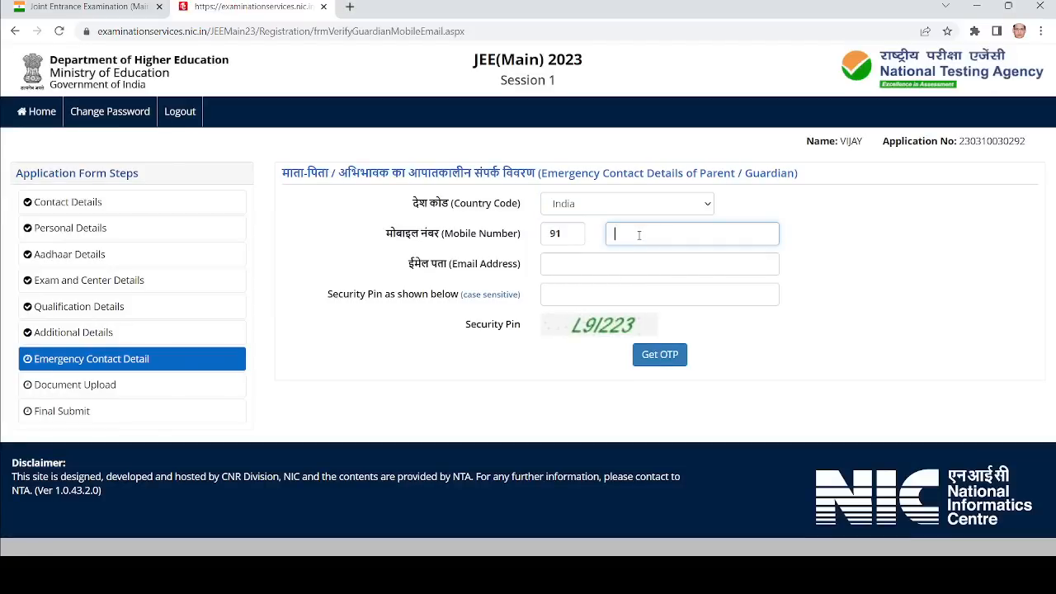
pyautogui.click(810, 228)
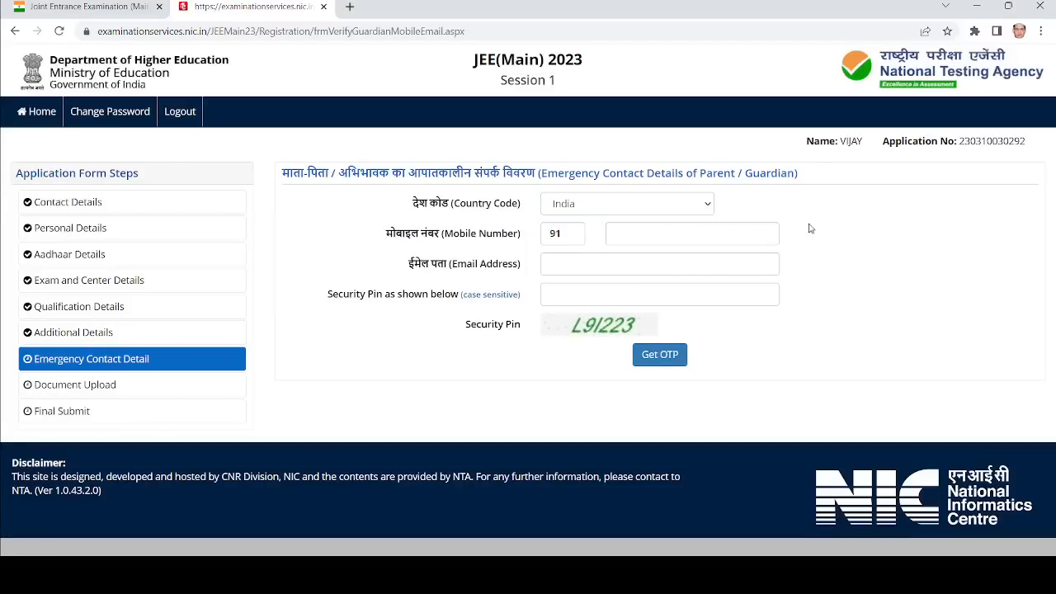
pyautogui.click(667, 235)
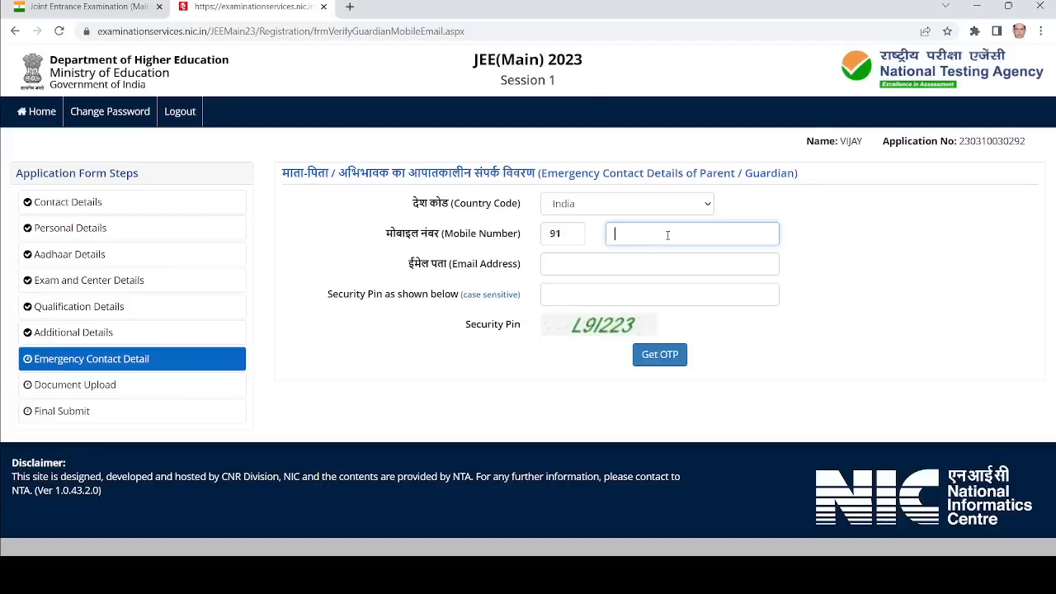
# Enter the displayed security pin for the emergency contact details.
pyautogui.click(595, 265)
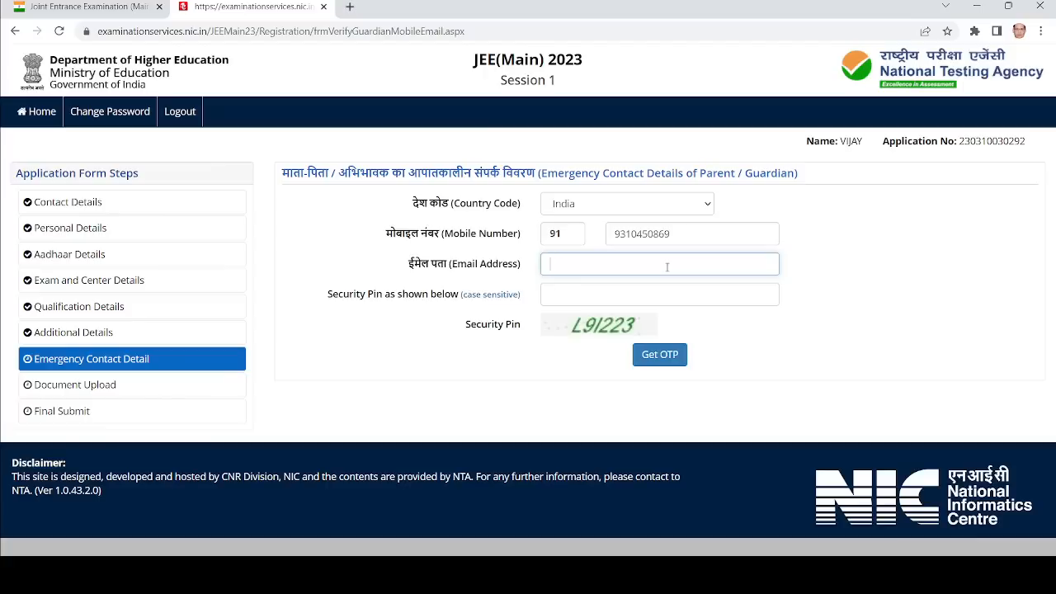
pyautogui.click(854, 250)
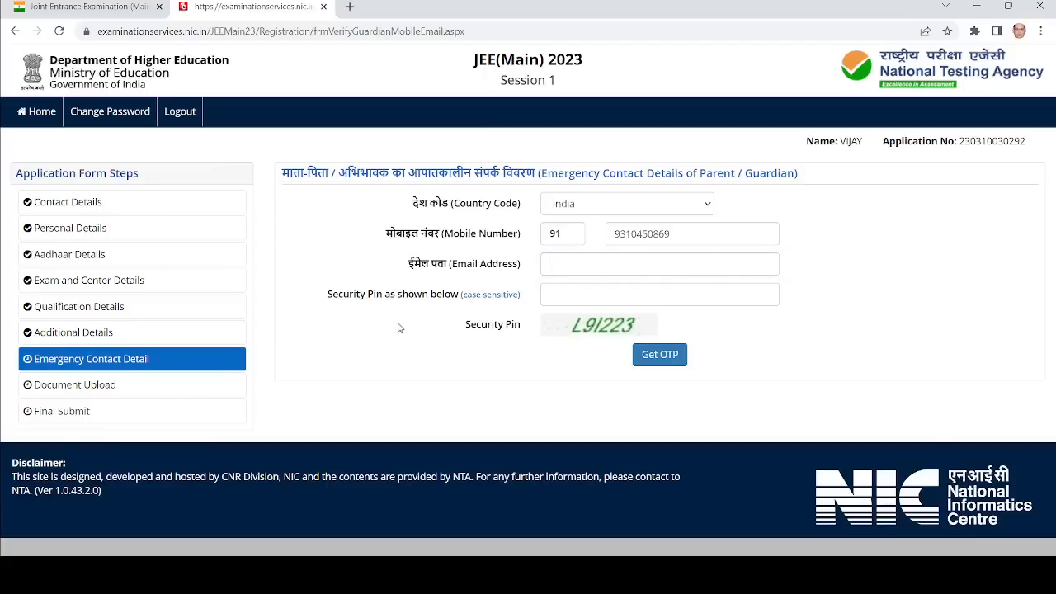
pyautogui.click(600, 294)
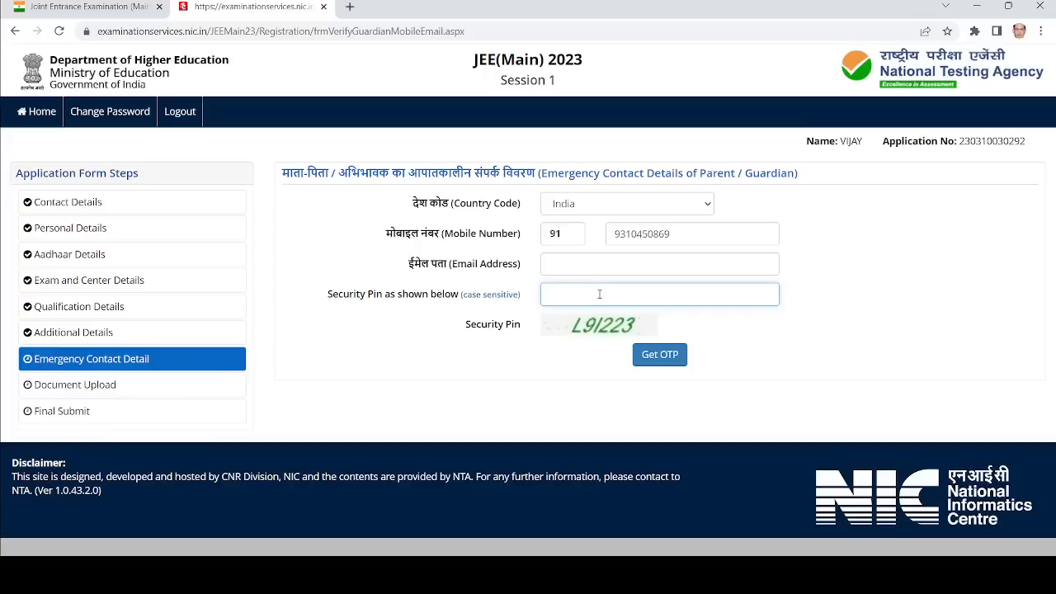
pyautogui.write('L91223')
# Fill in the parent's e-mail address and try to request the OTP, then dismiss the message.
pyautogui.click(577, 264)
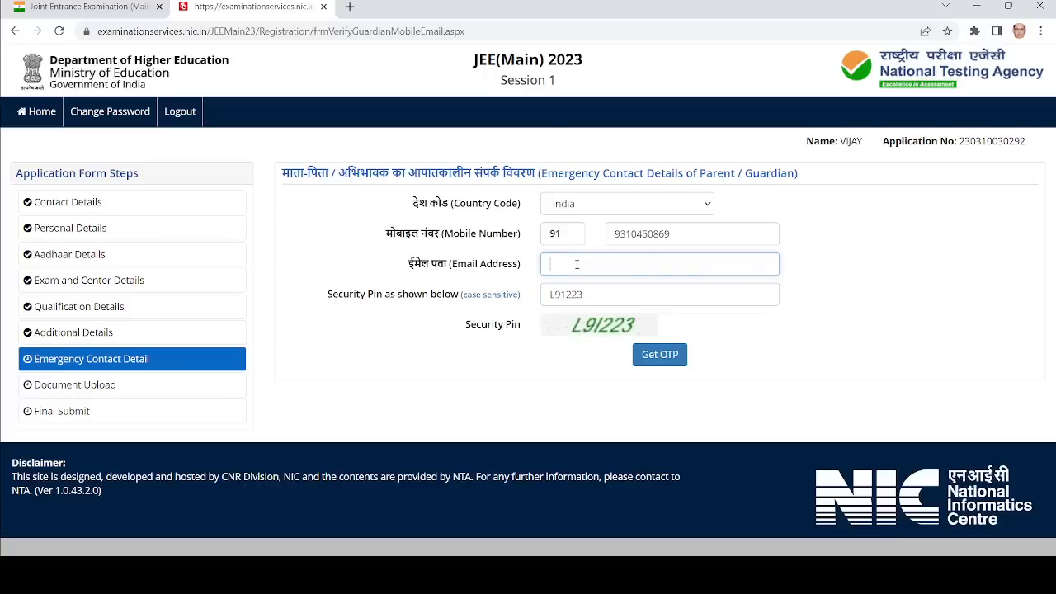
pyautogui.click(571, 264)
pyautogui.write('.')
pyautogui.click(657, 359)
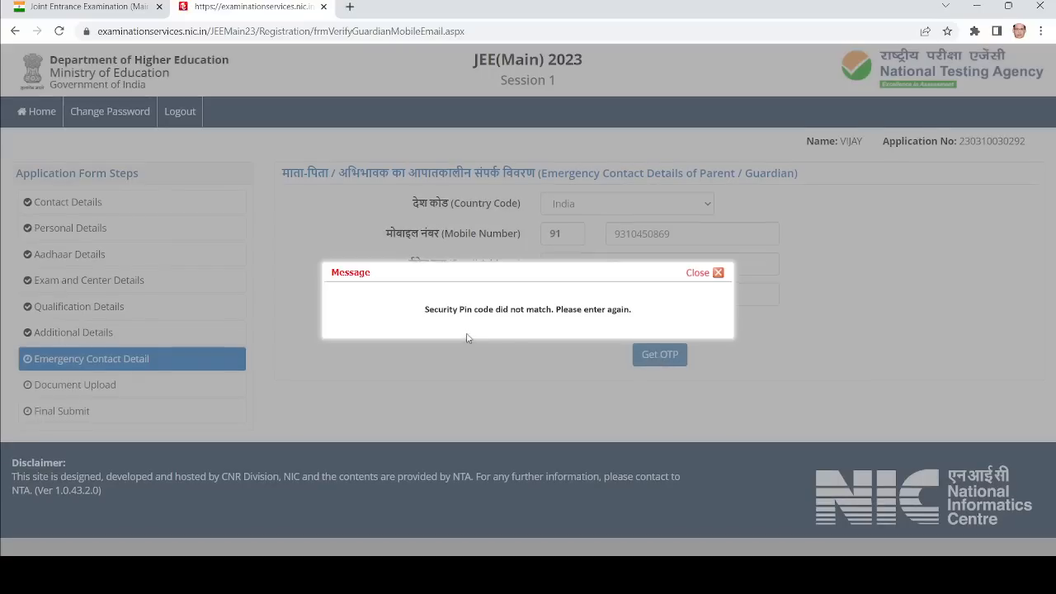
pyautogui.click(699, 273)
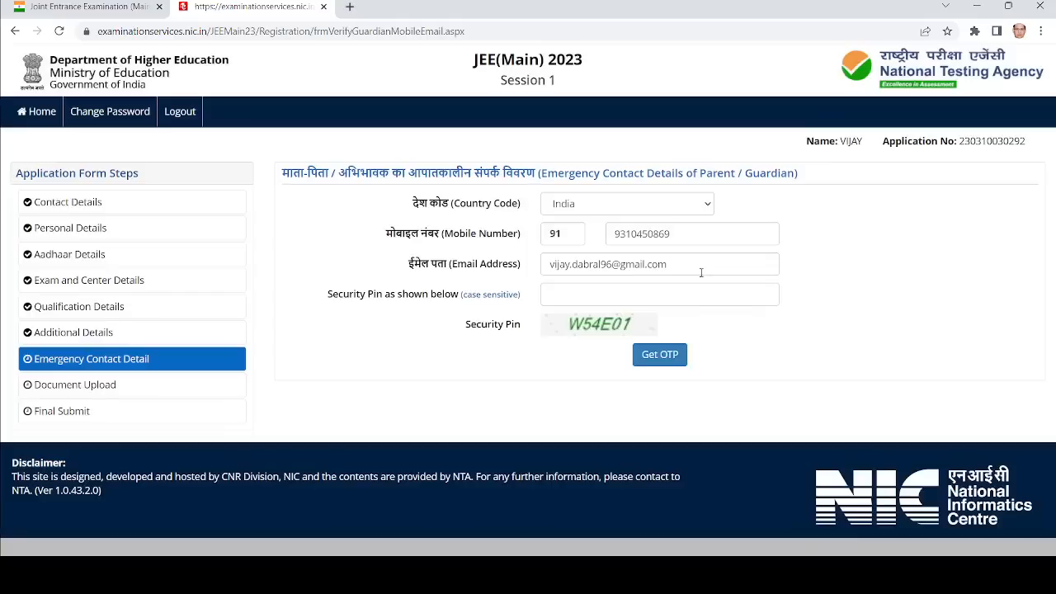
# Enter the new security pin, request the OTP and close the message.
pyautogui.click(601, 297)
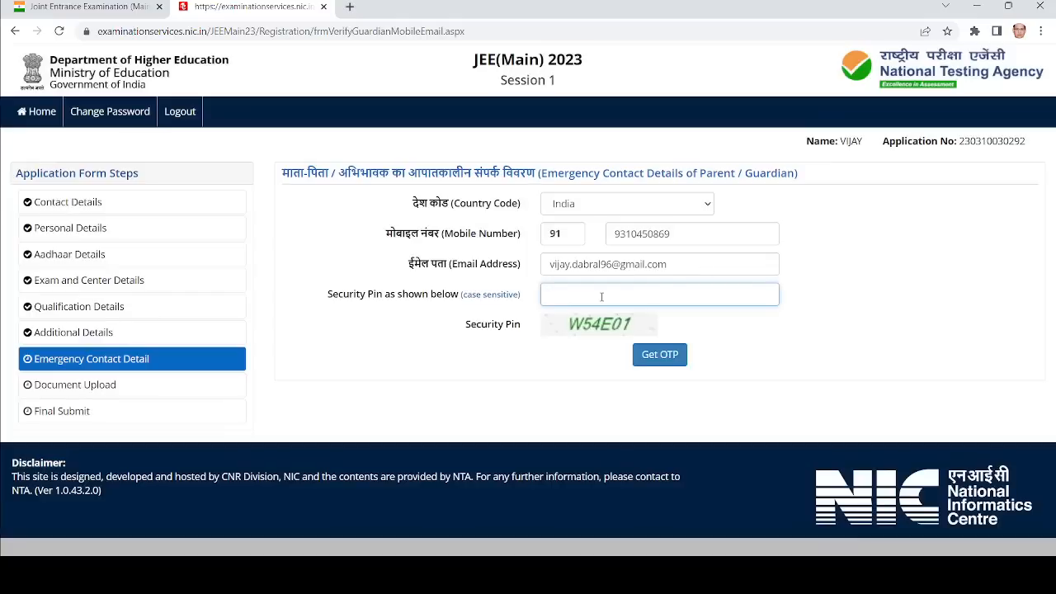
pyautogui.write('W54E01')
pyautogui.click(665, 363)
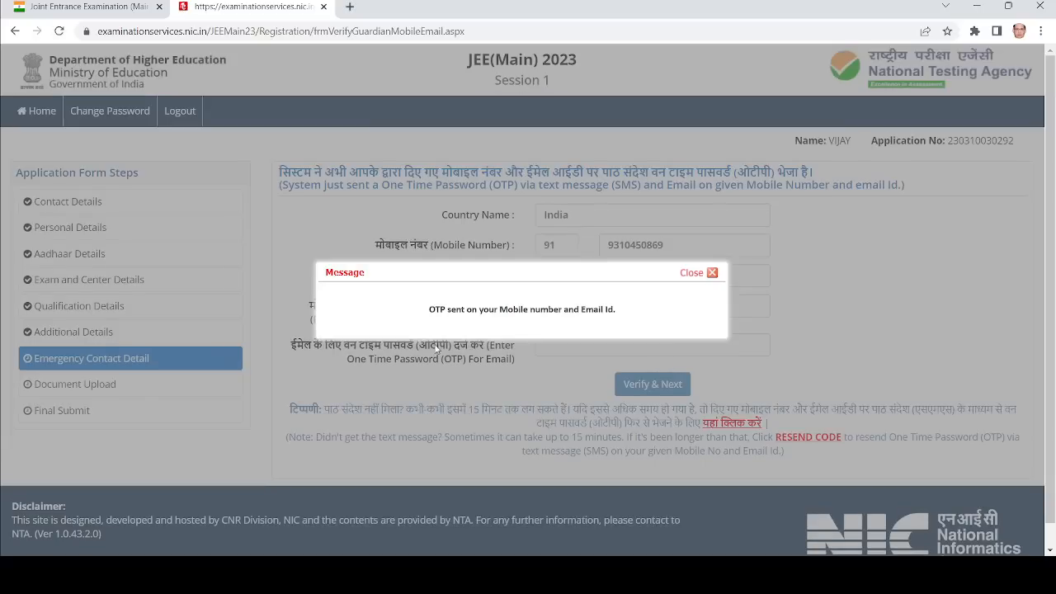
pyautogui.click(697, 274)
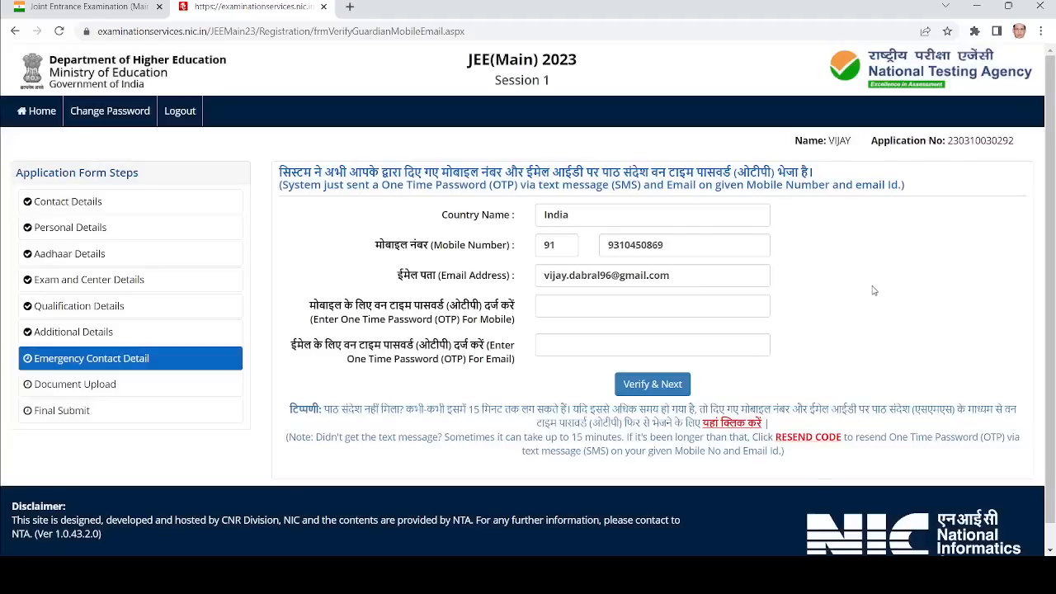
# Enter the one-time password received for the mobile number.
pyautogui.scroll(-1, 577, 299)
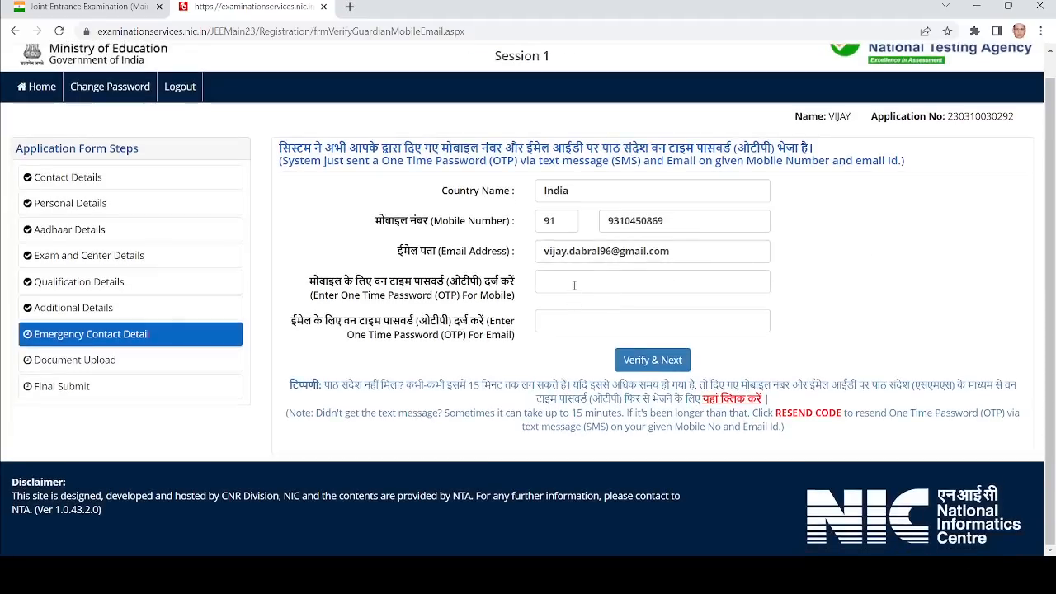
pyautogui.click(574, 285)
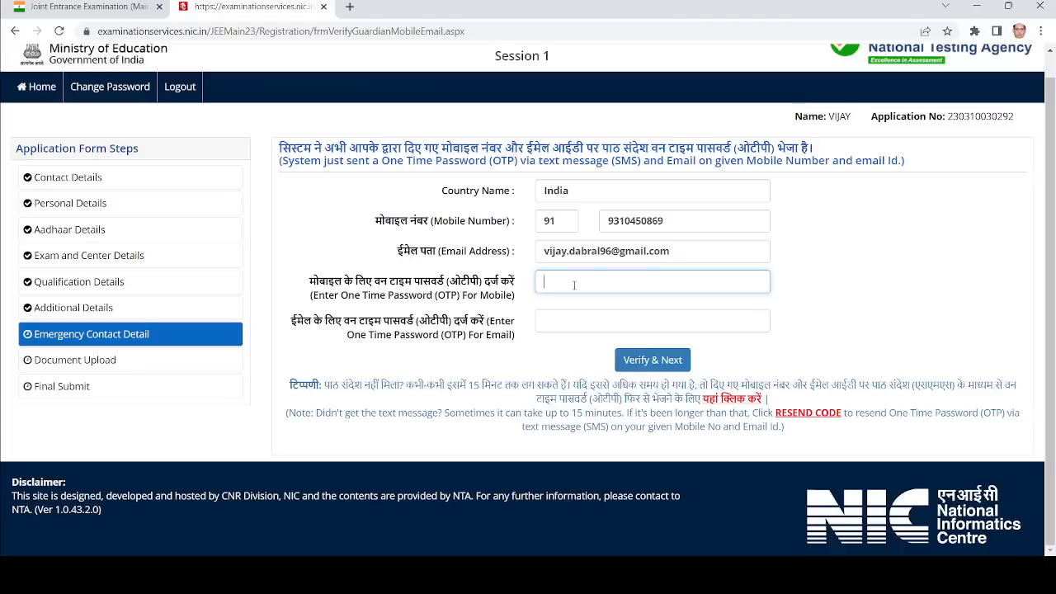
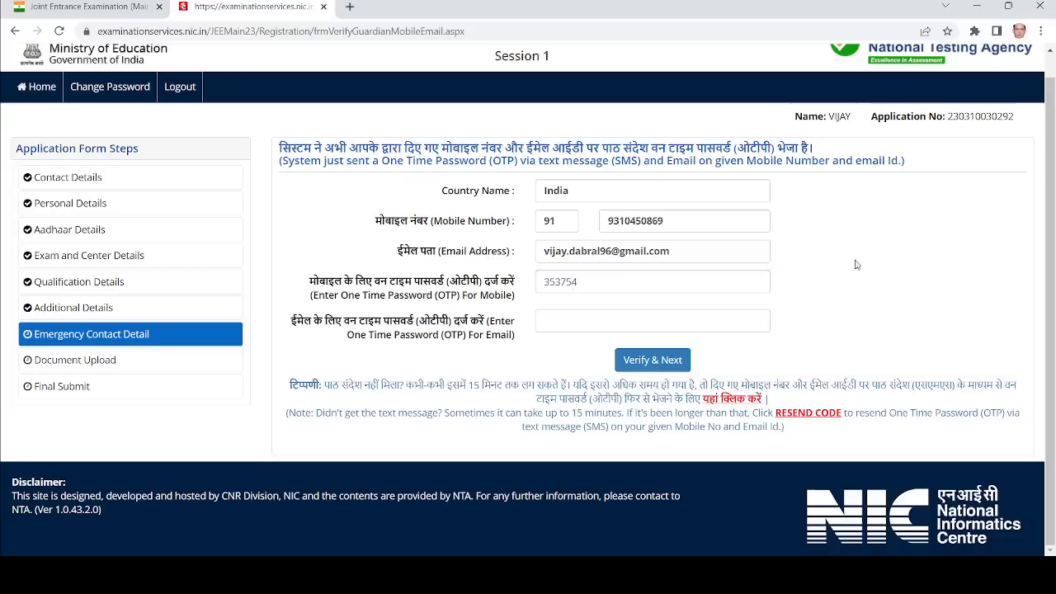
# Enter the one-time password received by e-mail and verify to continue.
pyautogui.click(595, 317)
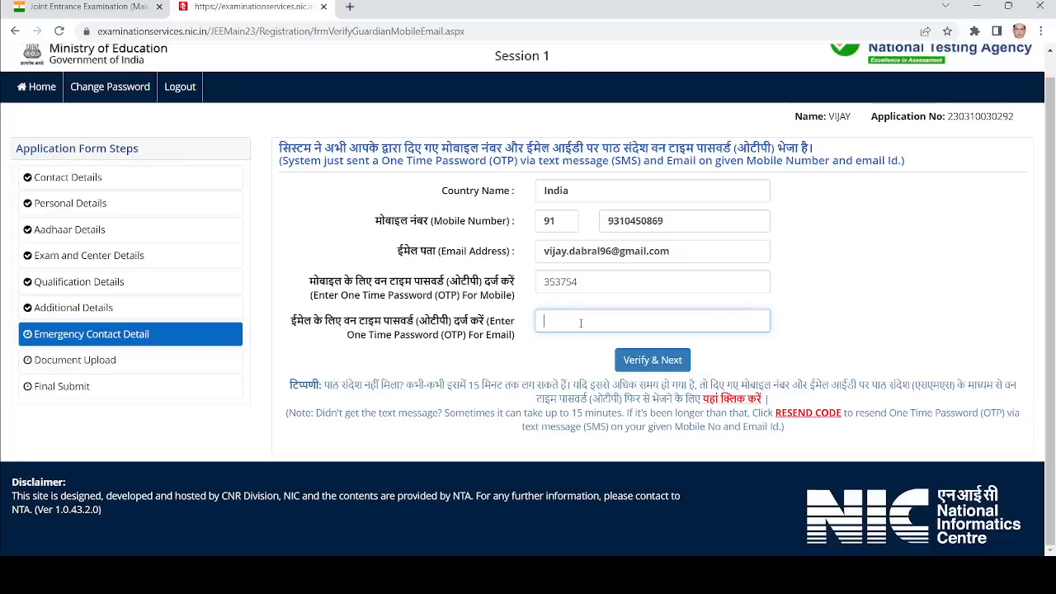
pyautogui.click(671, 362)
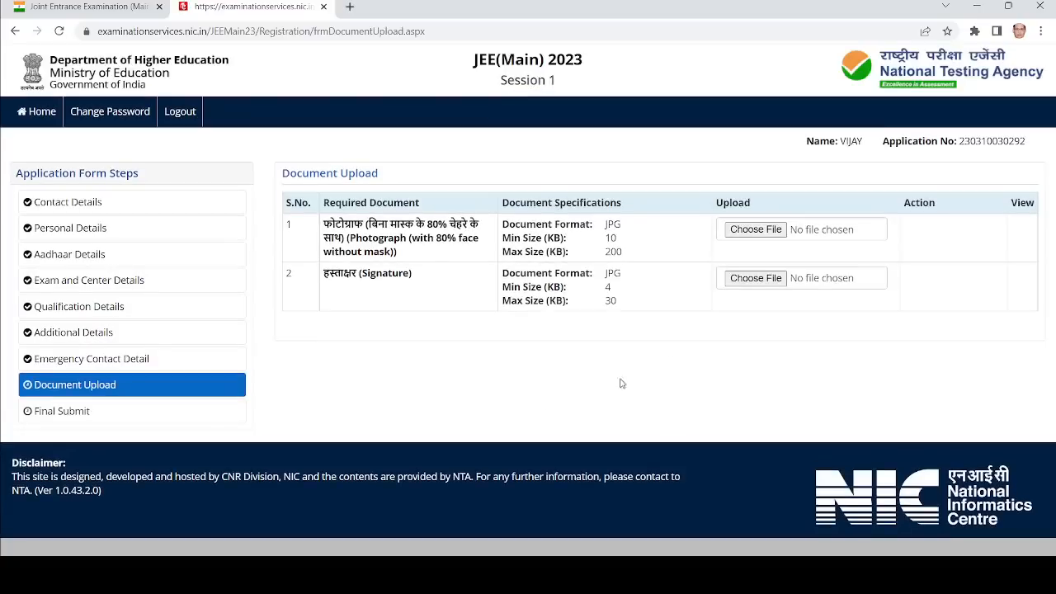
# Try to upload 6_Kepler_Laws.png as the photograph and dismiss the file-type alert.
pyautogui.click(760, 234)
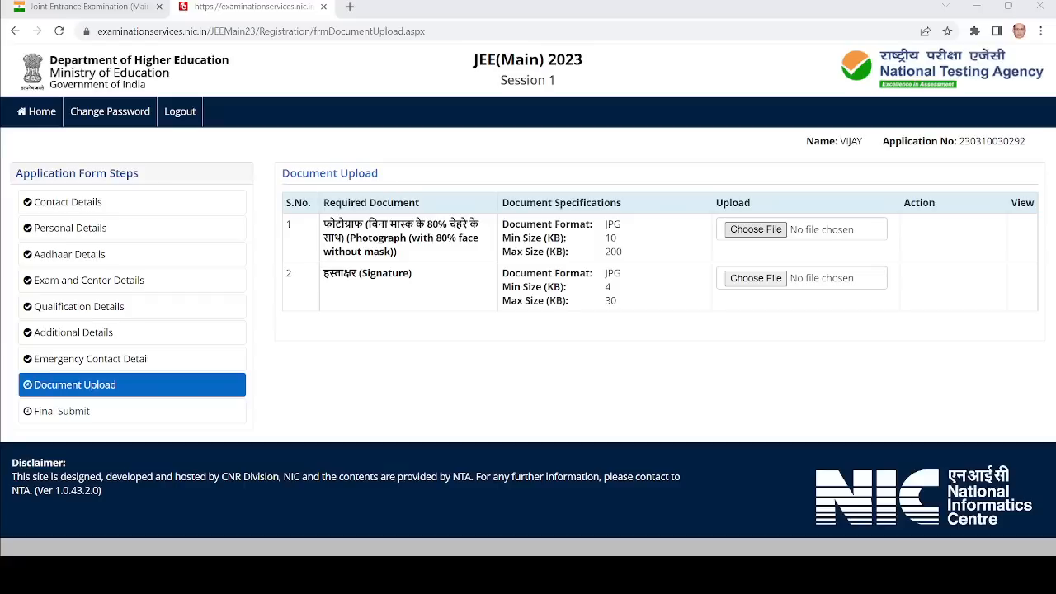
pyautogui.press('Return')
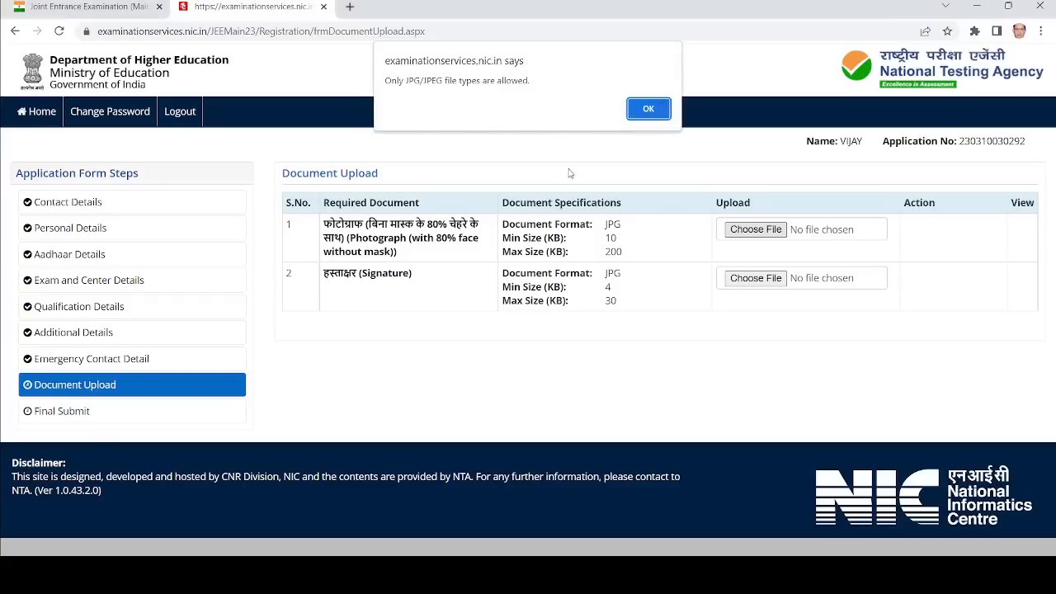
pyautogui.click(648, 108)
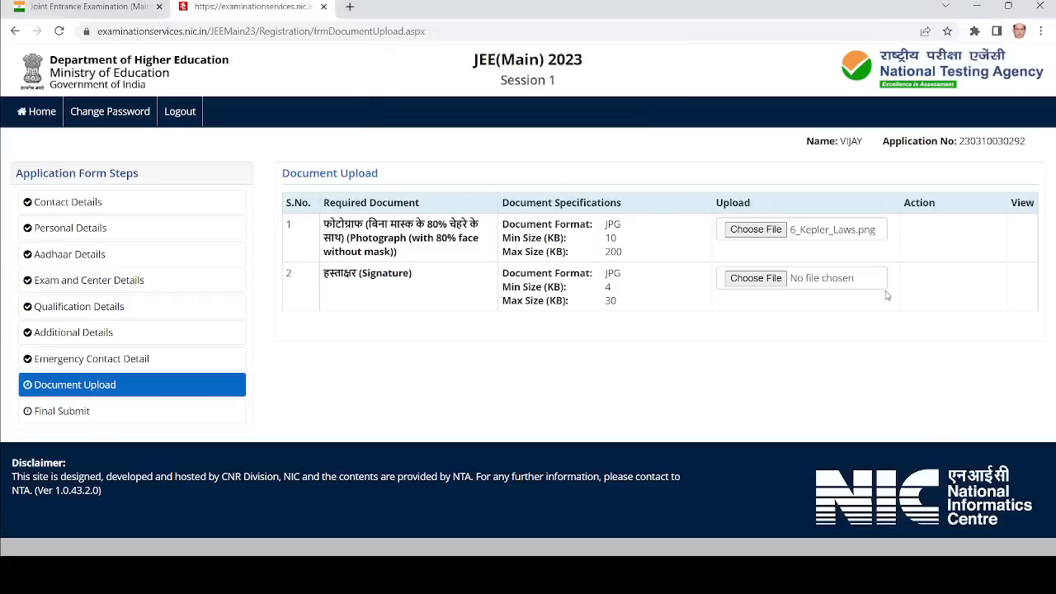
# Try to upload a PNG file as the signature and dismiss the file-type alert.
pyautogui.click(750, 280)
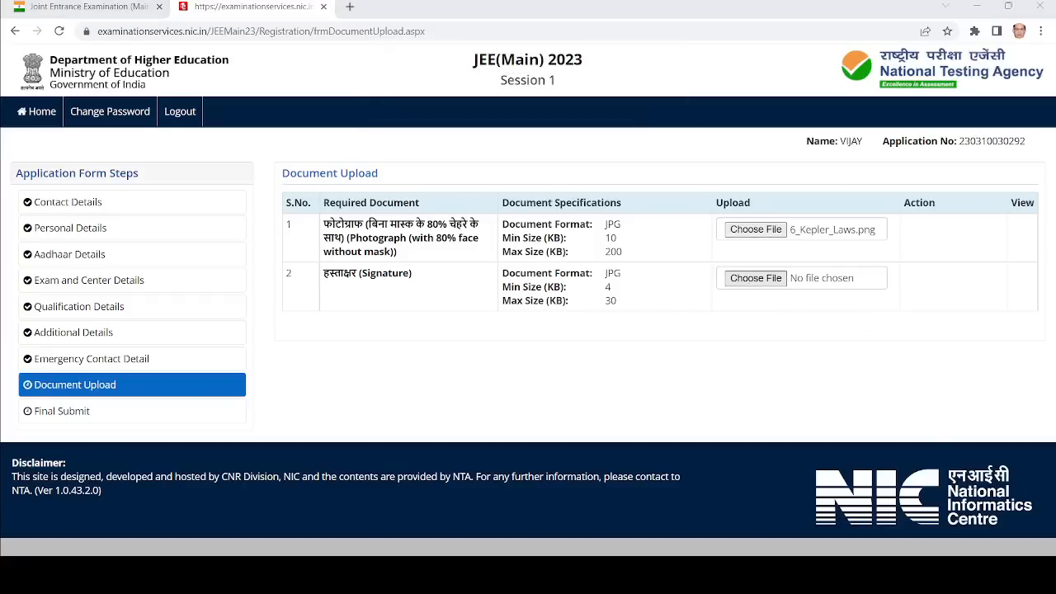
pyautogui.press('Return')
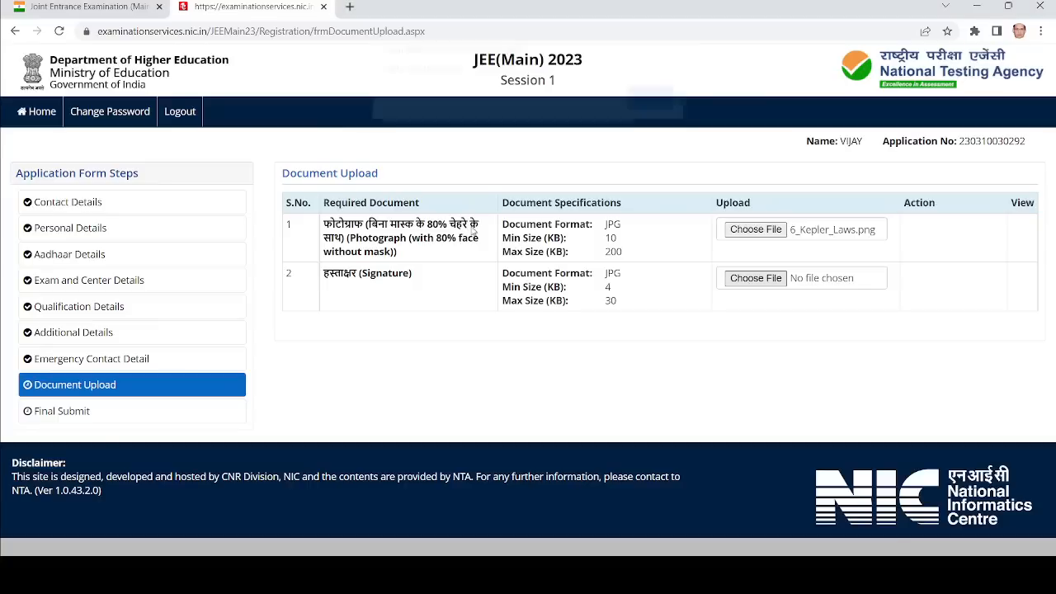
pyautogui.click(658, 111)
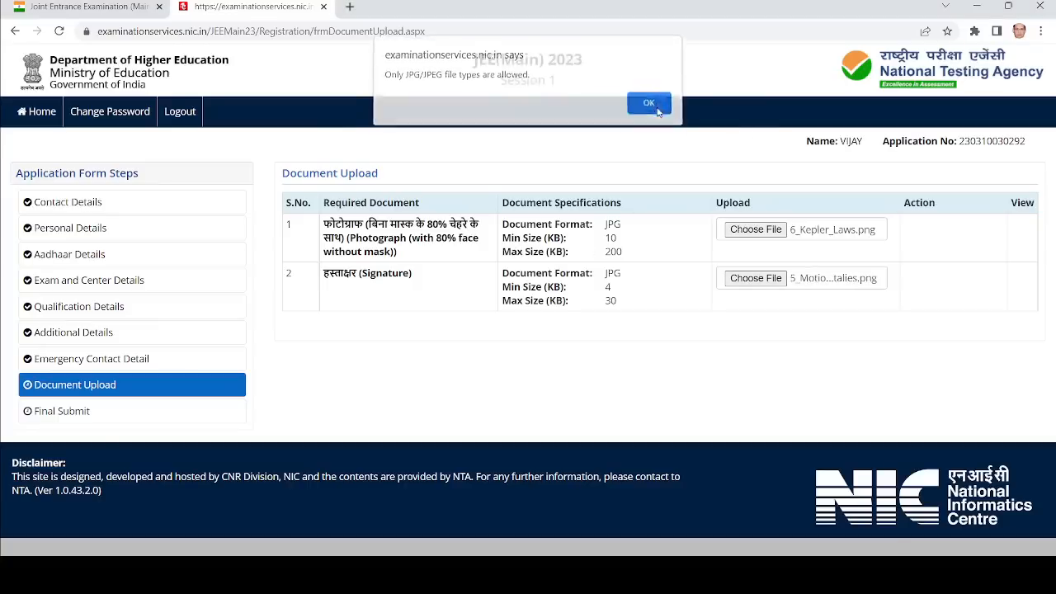